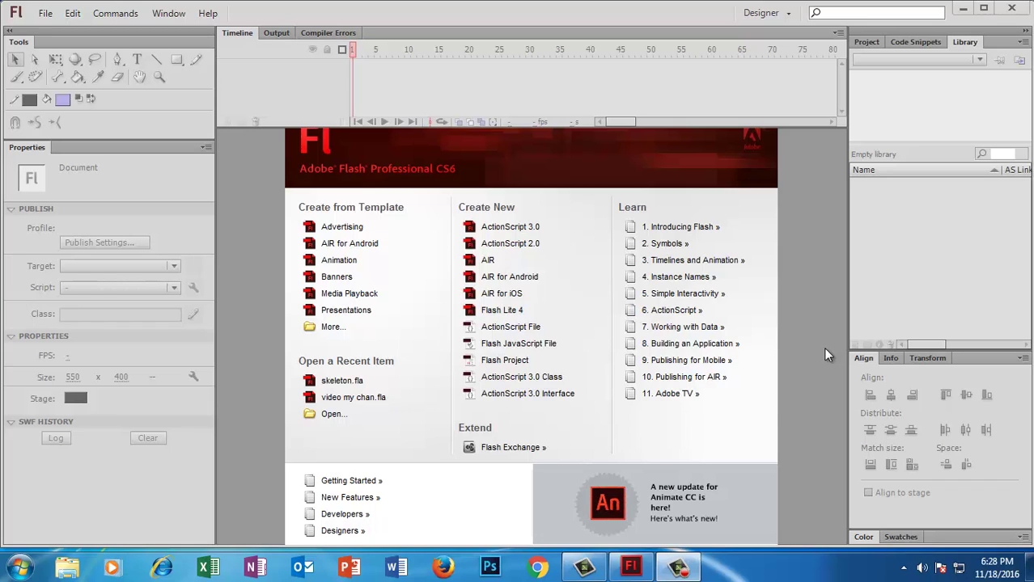
Step: Create a new ActionScript 3.0 document and start widening its stage
{"action": "left_click", "coordinate": [505, 230]}
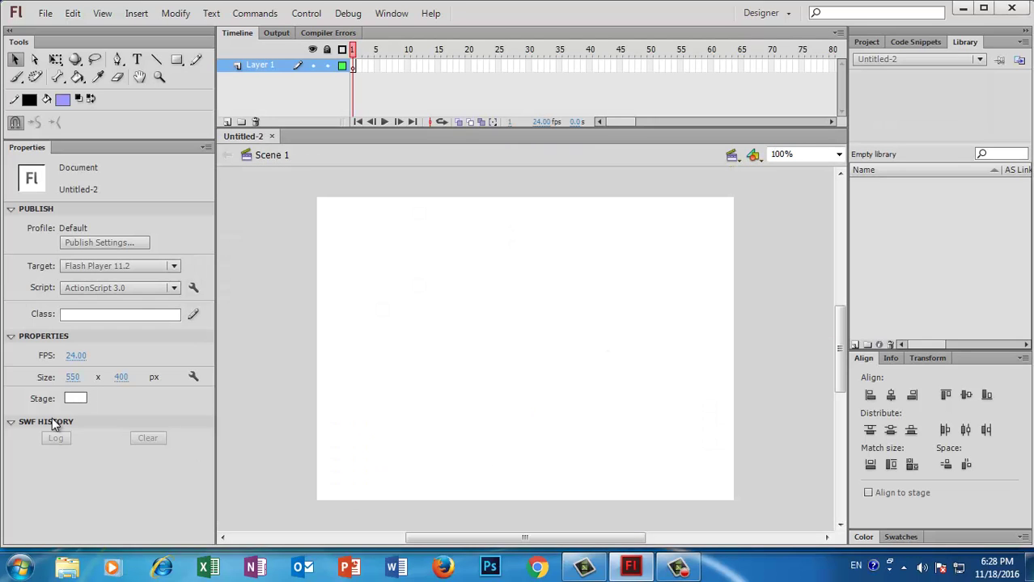
{"action": "left_click", "coordinate": [71, 379]}
{"action": "type", "text": "589"}
{"action": "key", "text": "Return"}
{"action": "left_click_drag", "start_coordinate": [122, 383], "coordinate": [152, 381]}
{"action": "left_click_drag", "start_coordinate": [72, 382], "coordinate": [143, 377]}
{"action": "left_click_drag", "start_coordinate": [70, 383], "coordinate": [184, 388]}
Step: Set the stage size to exactly 1280 x 720 px
{"action": "left_click", "coordinate": [74, 382]}
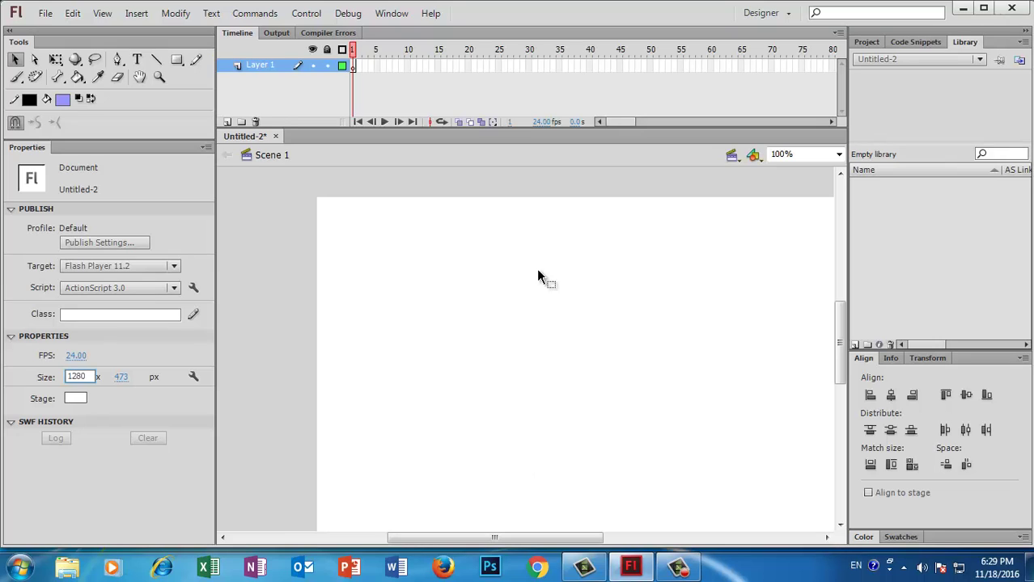
{"action": "left_click", "coordinate": [120, 377]}
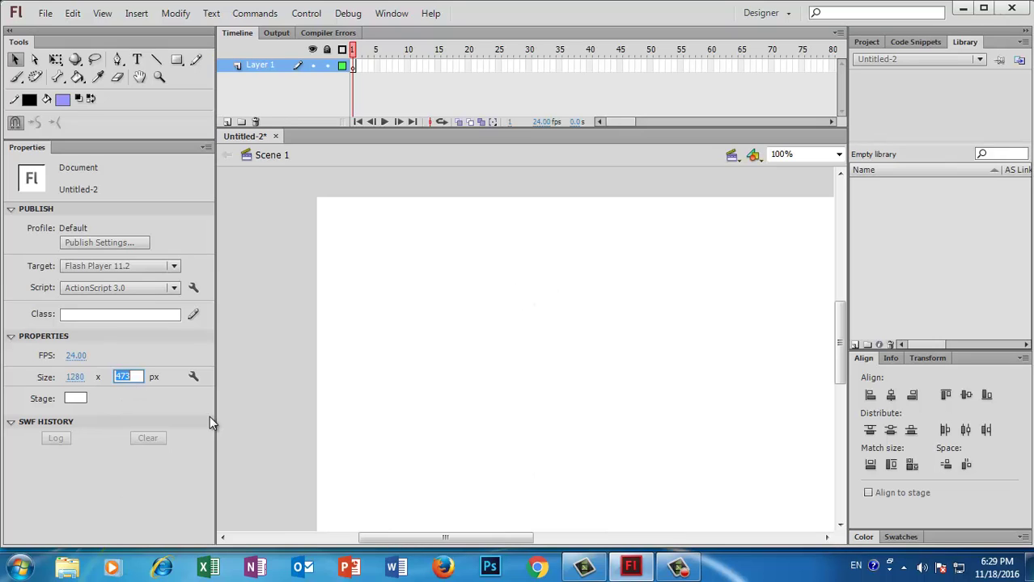
{"action": "type", "text": "720"}
{"action": "key", "text": "Return"}
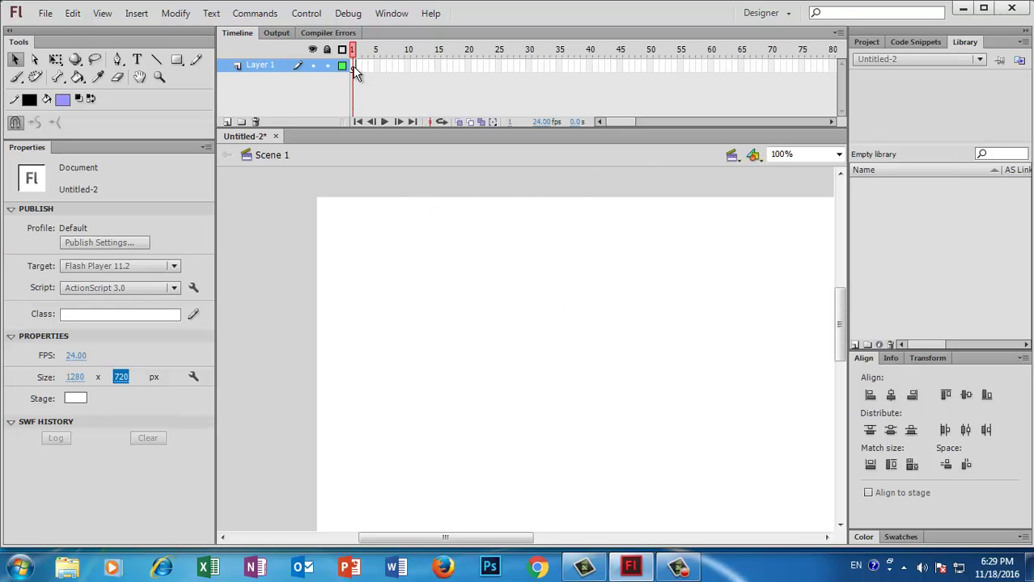
{"action": "mouse_move", "coordinate": [476, 540]}
{"action": "left_mouse_down"}
{"action": "mouse_move", "coordinate": [511, 546]}
{"action": "mouse_move", "coordinate": [457, 545]}
{"action": "mouse_move", "coordinate": [501, 555]}
{"action": "mouse_move", "coordinate": [479, 556]}
{"action": "left_mouse_up"}
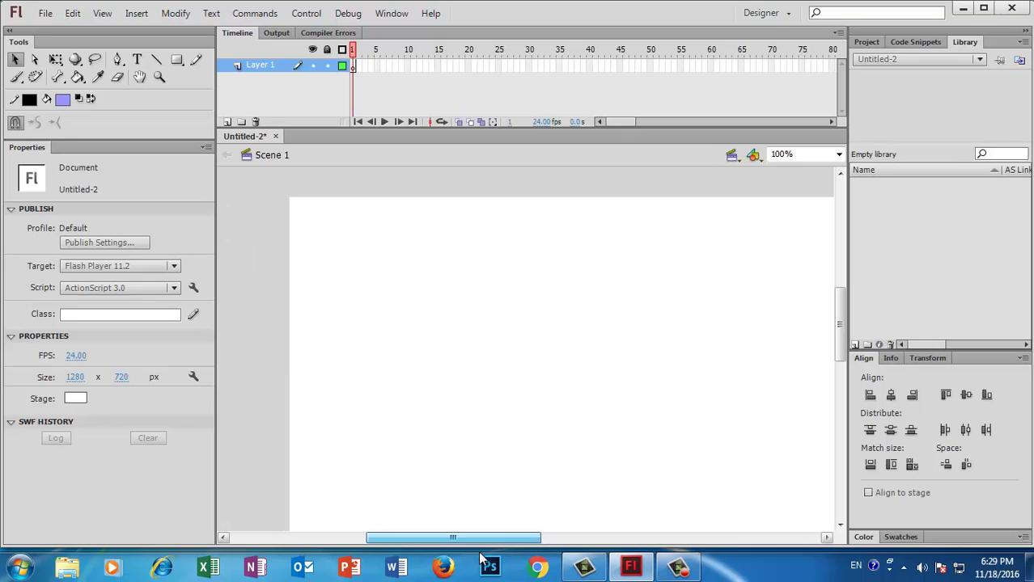
{"action": "scroll", "coordinate": [497, 352], "scroll_direction": "down", "scroll_amount": 1}
{"action": "scroll", "coordinate": [497, 352], "scroll_direction": "up", "scroll_amount": 3}
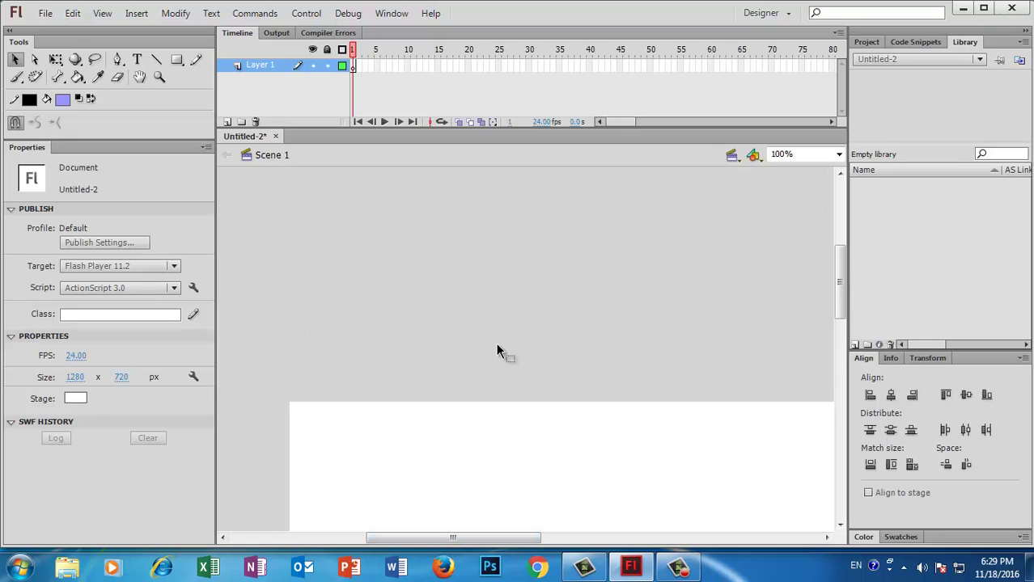
{"action": "scroll", "coordinate": [497, 352], "scroll_direction": "down", "scroll_amount": 2}
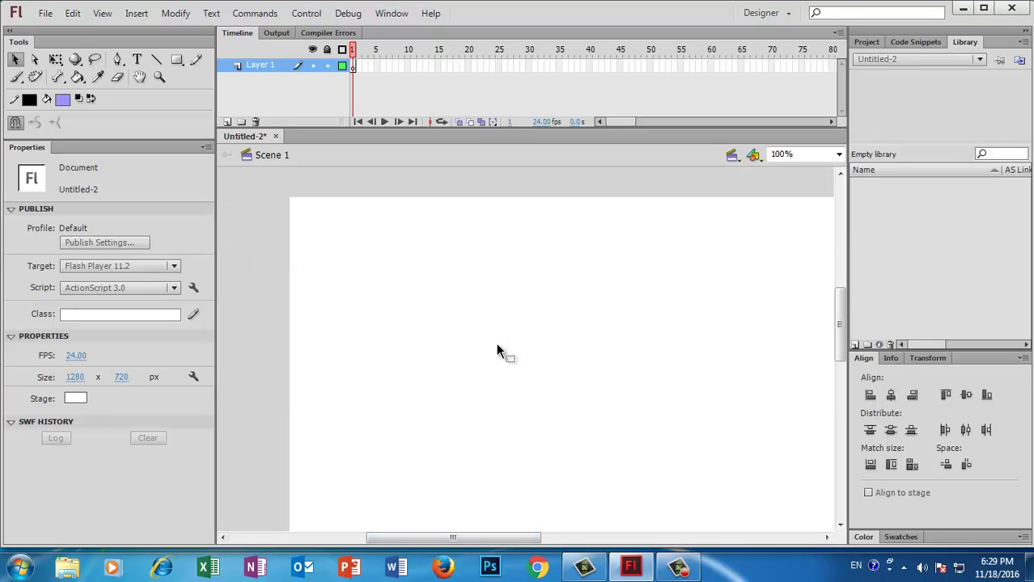
Step: Import skeleton.psd to the library, accepting the PSD import dialog's layer settings
{"action": "left_click", "coordinate": [45, 13]}
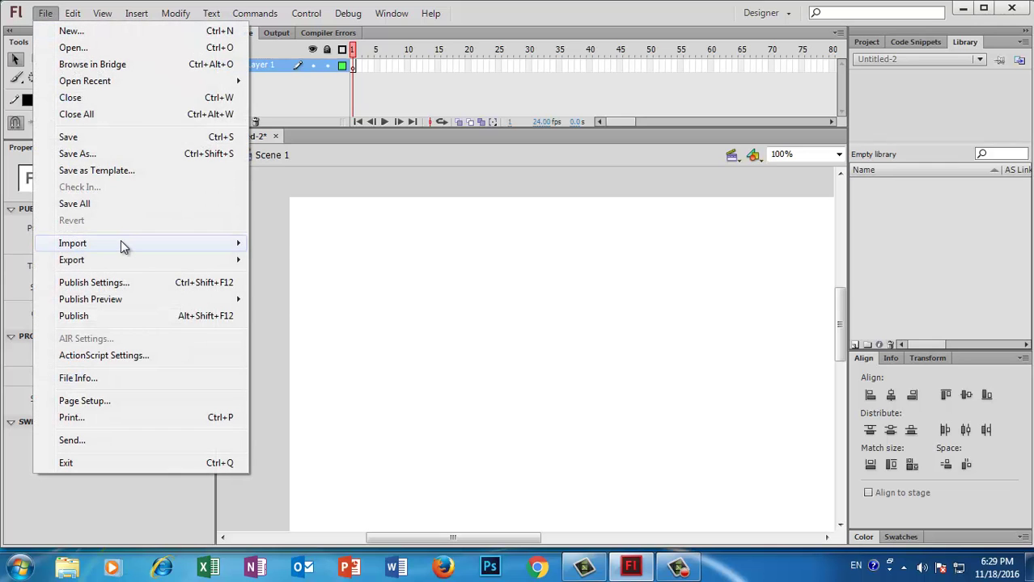
{"action": "mouse_move", "coordinate": [121, 242]}
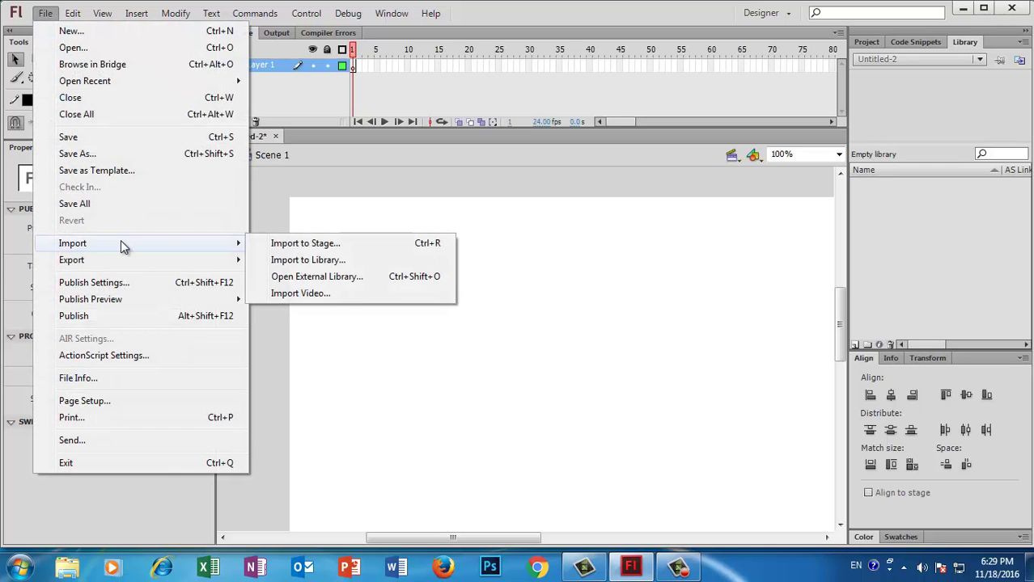
{"action": "left_click", "coordinate": [346, 262]}
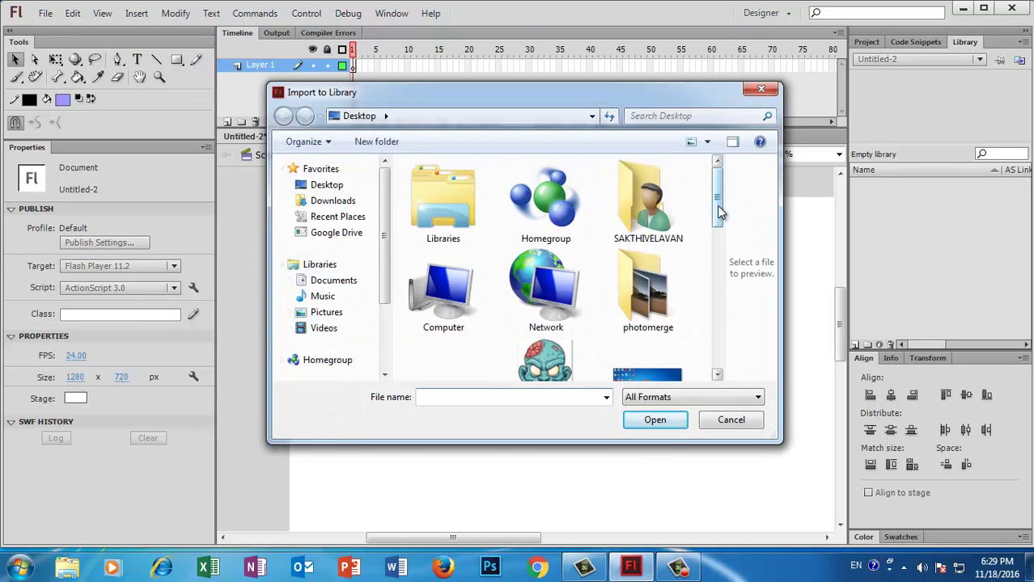
{"action": "left_click_drag", "start_coordinate": [718, 203], "coordinate": [710, 352]}
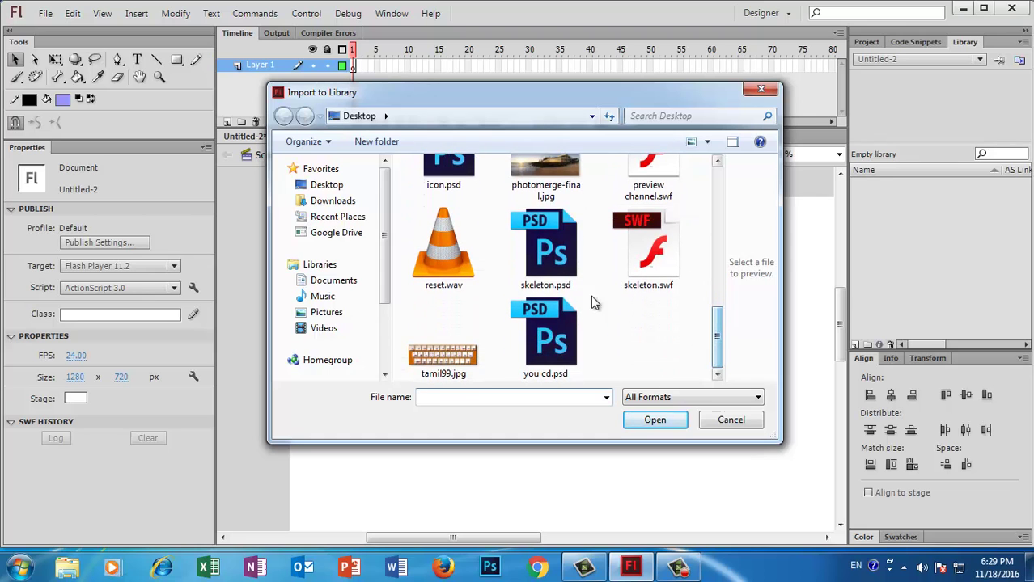
{"action": "left_click", "coordinate": [546, 251]}
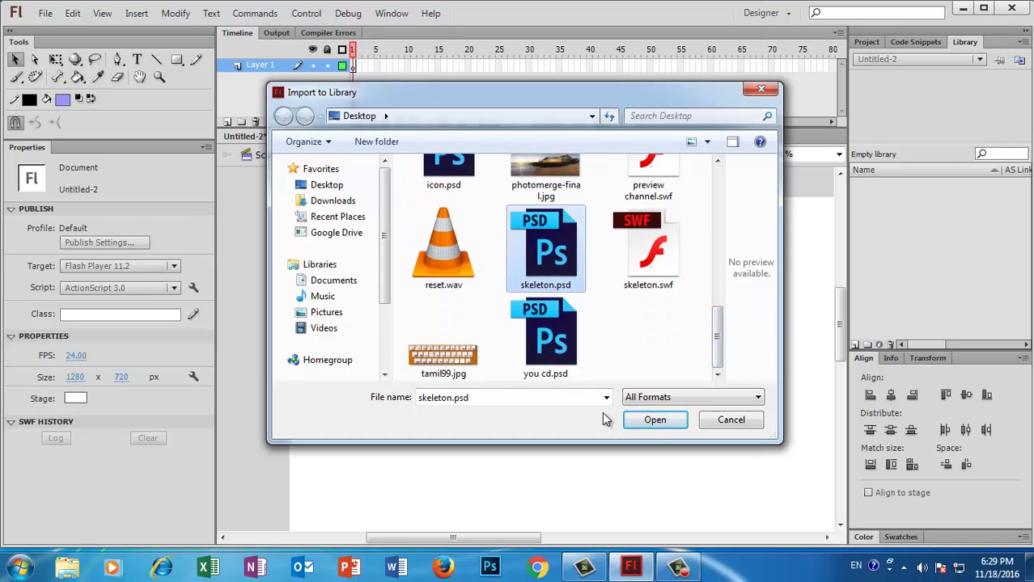
{"action": "left_click", "coordinate": [655, 421]}
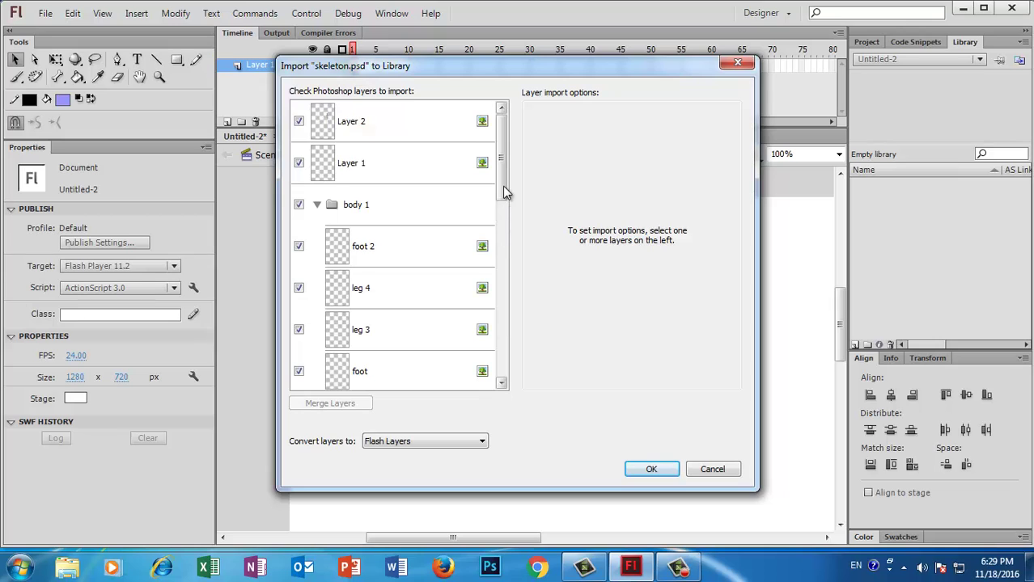
{"action": "left_click_drag", "start_coordinate": [503, 192], "coordinate": [526, 173]}
{"action": "left_click_drag", "start_coordinate": [502, 188], "coordinate": [505, 224]}
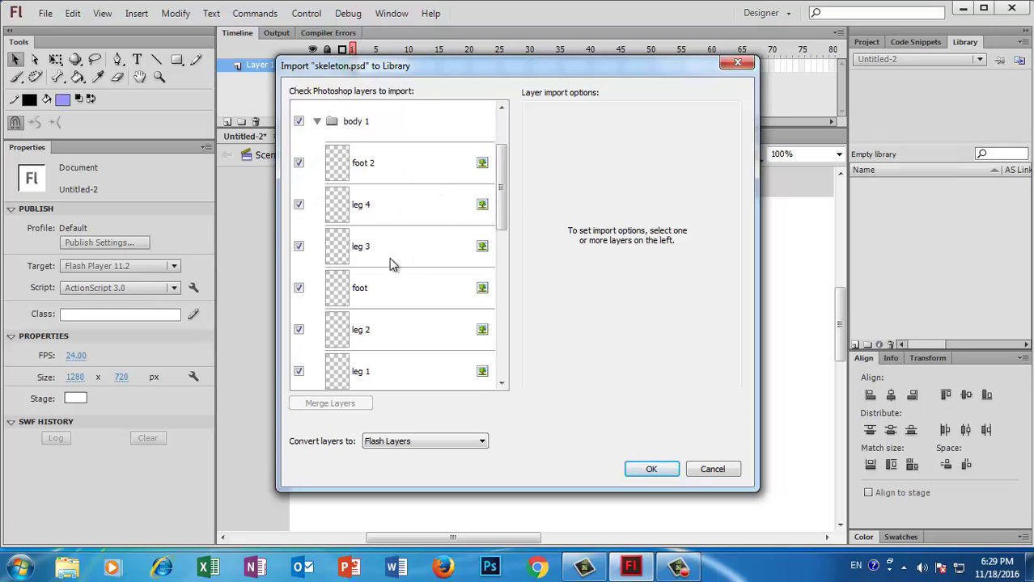
{"action": "left_click_drag", "start_coordinate": [503, 219], "coordinate": [657, 475]}
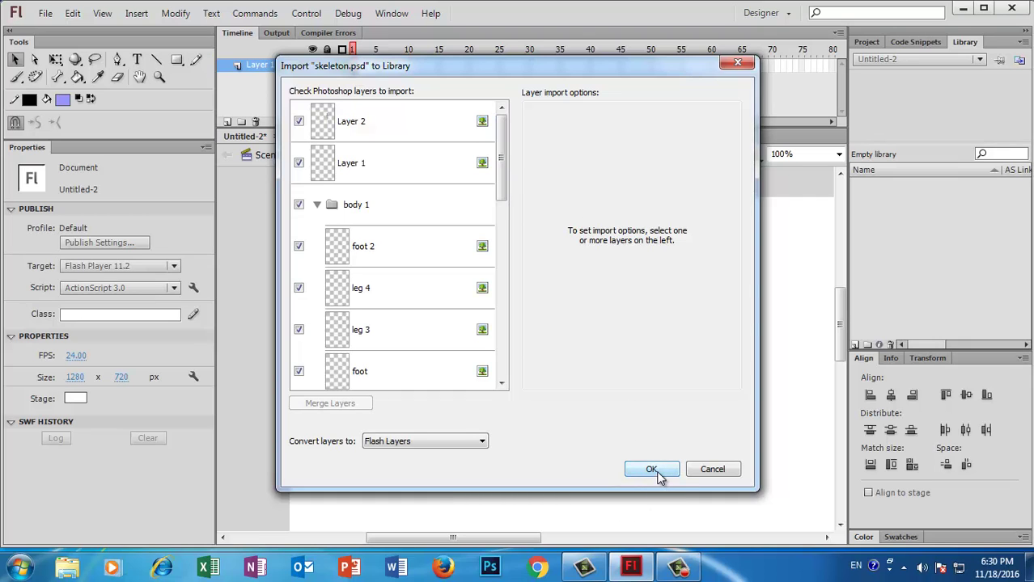
{"action": "left_click", "coordinate": [655, 473]}
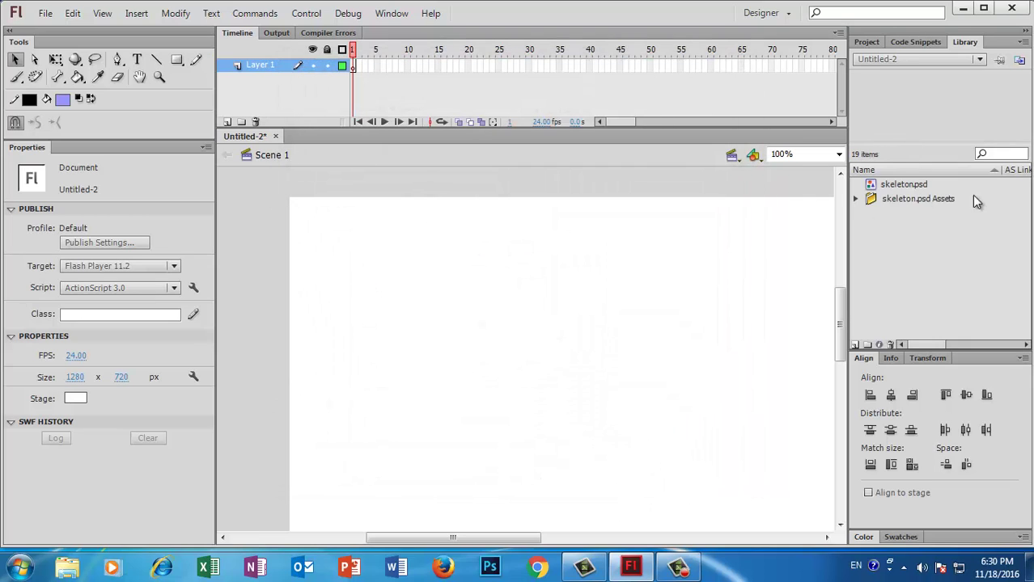
Step: Expand skeleton.psd Assets > body 1 and place the Head skull image on the stage
{"action": "left_click", "coordinate": [856, 199]}
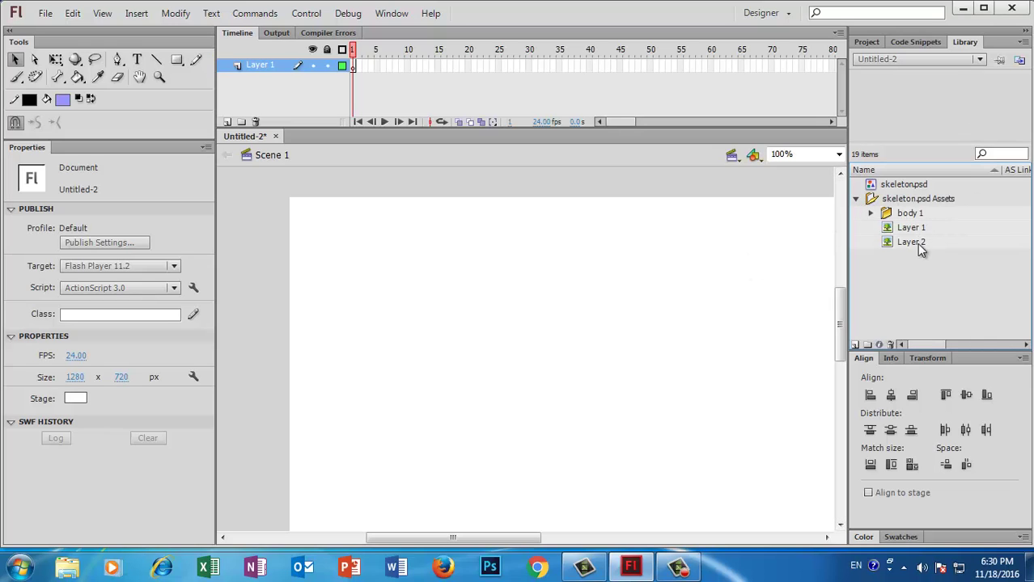
{"action": "left_click", "coordinate": [871, 214]}
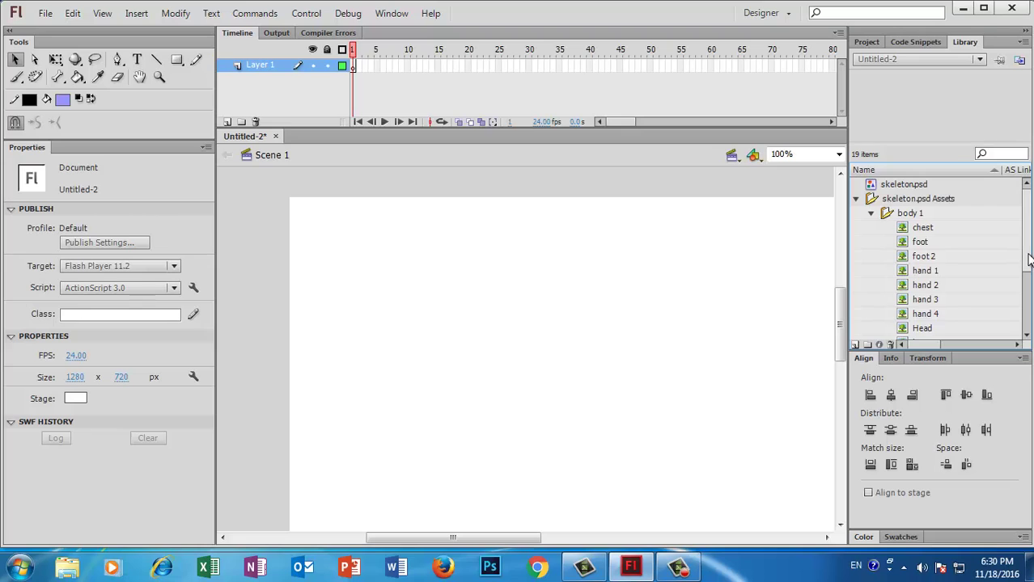
{"action": "mouse_move", "coordinate": [1029, 258]}
{"action": "left_mouse_down"}
{"action": "mouse_move", "coordinate": [1029, 319]}
{"action": "mouse_move", "coordinate": [1029, 279]}
{"action": "left_mouse_up"}
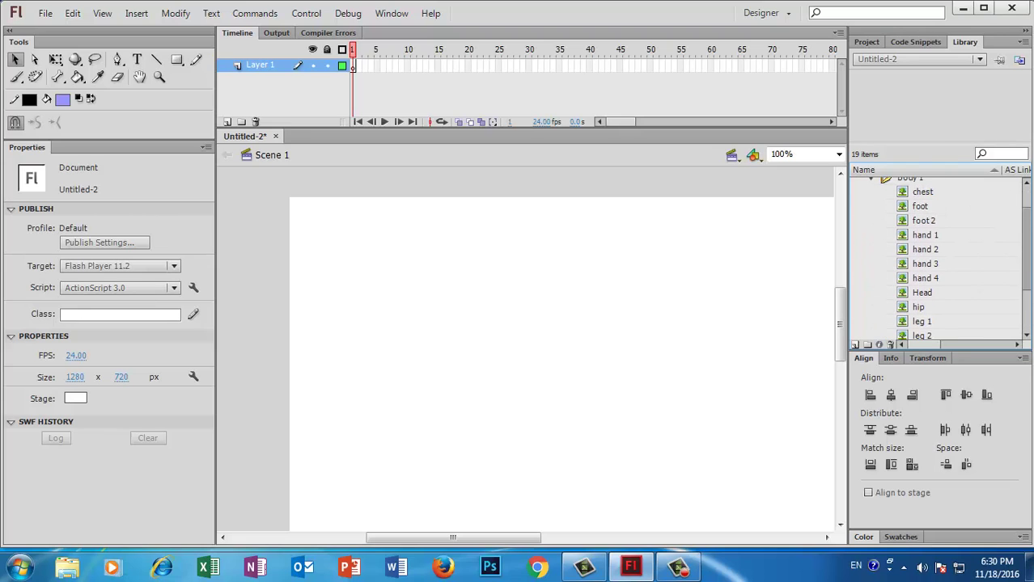
{"action": "scroll", "coordinate": [923, 258], "scroll_direction": "up", "scroll_amount": 2}
{"action": "scroll", "coordinate": [923, 259], "scroll_direction": "down", "scroll_amount": 1}
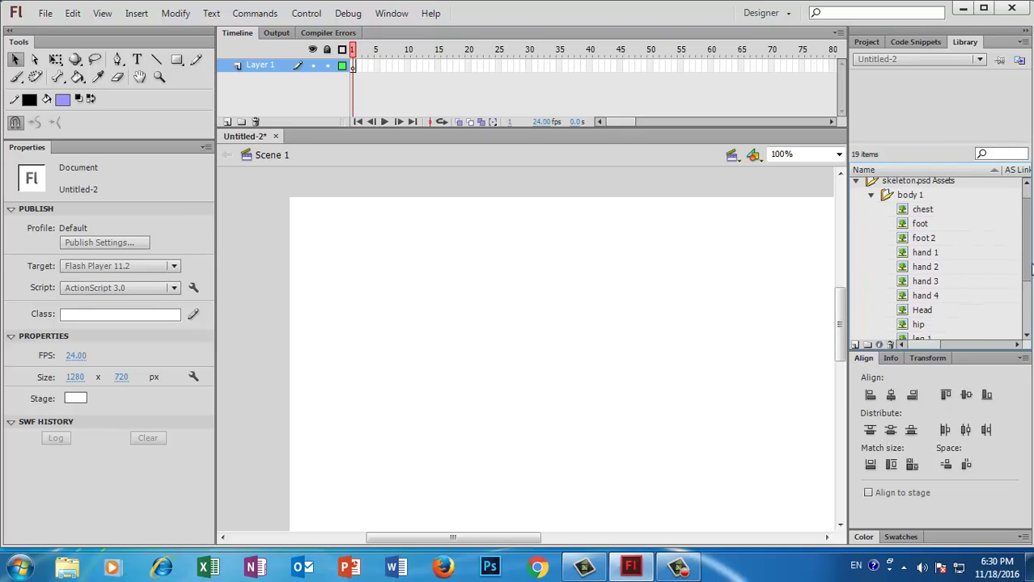
{"action": "left_click", "coordinate": [920, 314]}
{"action": "left_click_drag", "start_coordinate": [921, 314], "coordinate": [576, 291]}
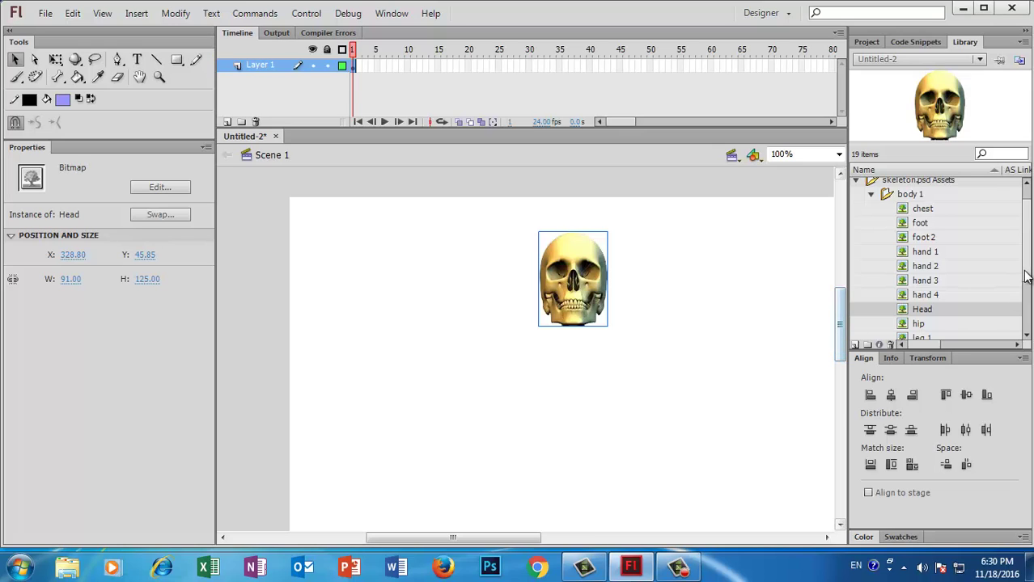
{"action": "left_click_drag", "start_coordinate": [1026, 277], "coordinate": [615, 353]}
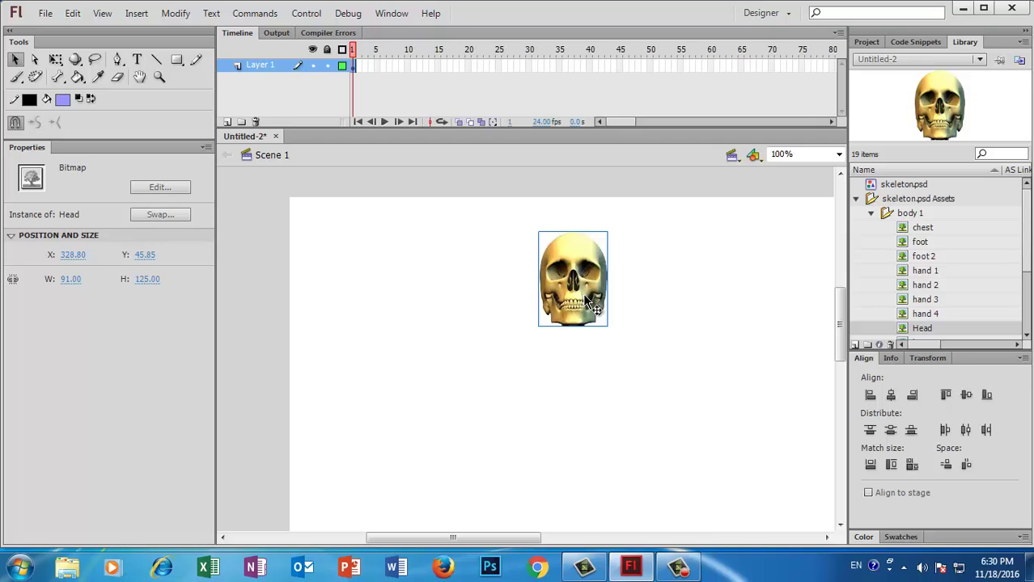
Step: Convert the skull into a movie clip symbol named head
{"action": "key", "text": "F8"}
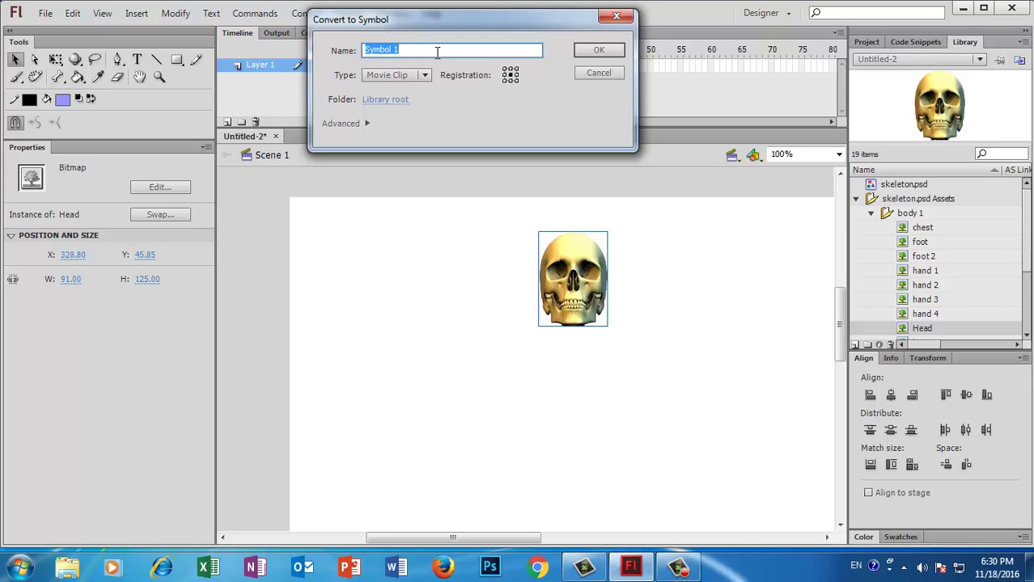
{"action": "type", "text": "head"}
{"action": "left_click", "coordinate": [419, 75]}
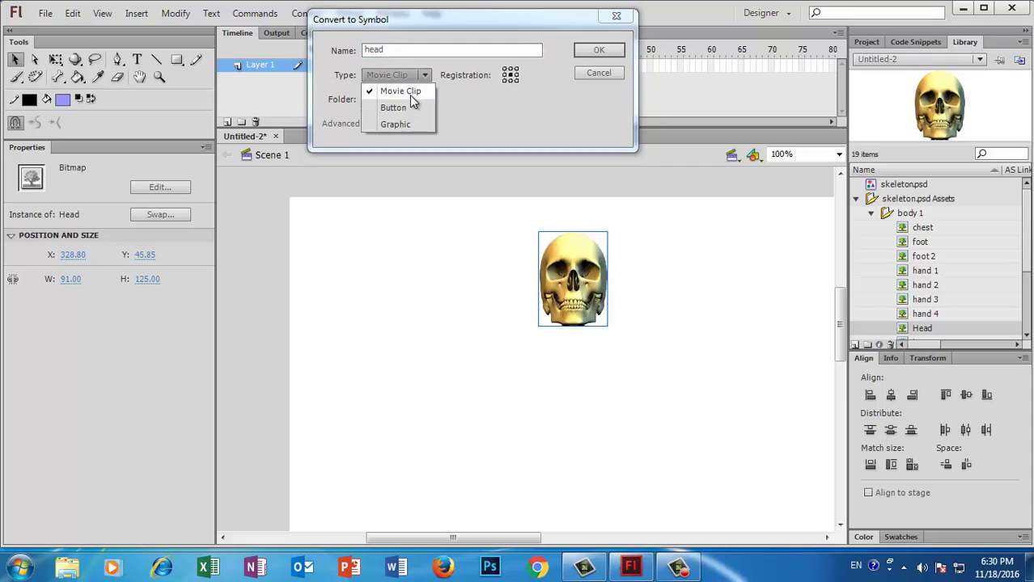
{"action": "left_click", "coordinate": [412, 101]}
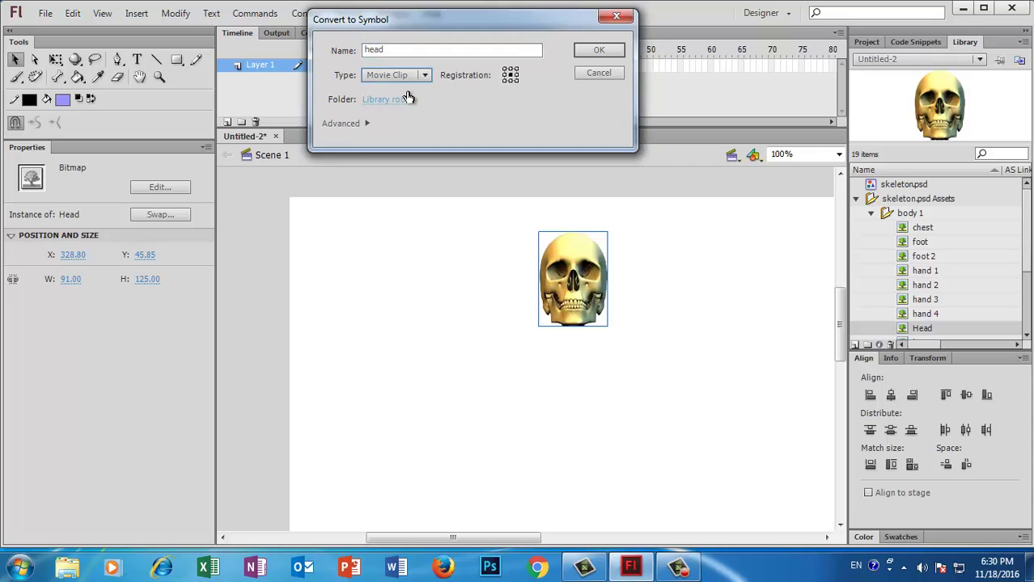
{"action": "left_click", "coordinate": [601, 50]}
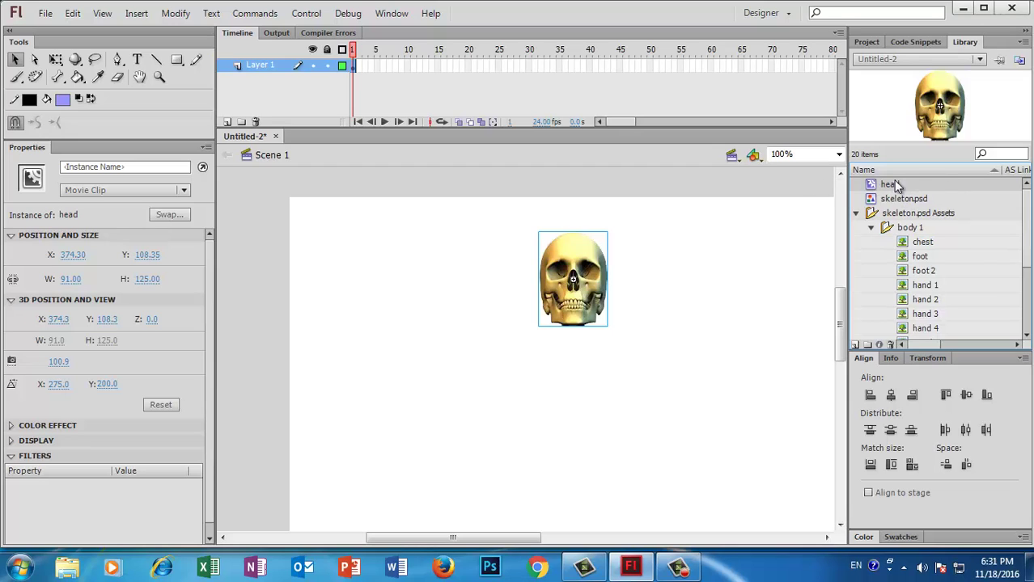
Step: Place the neck image from the library just below the skull
{"action": "left_click_drag", "start_coordinate": [1026, 251], "coordinate": [1027, 317]}
{"action": "left_click_drag", "start_coordinate": [921, 303], "coordinate": [577, 351]}
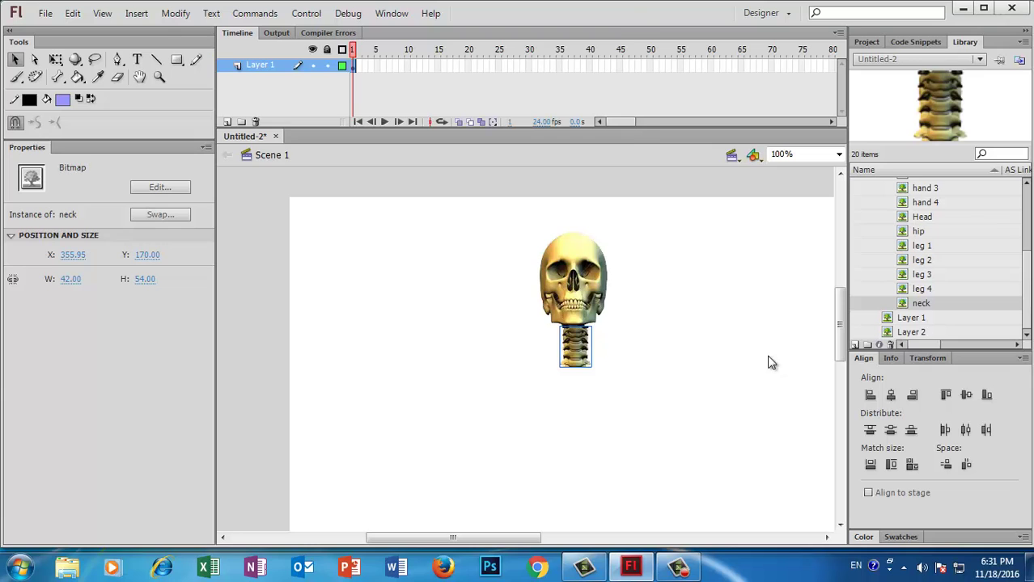
{"action": "key", "text": "F8"}
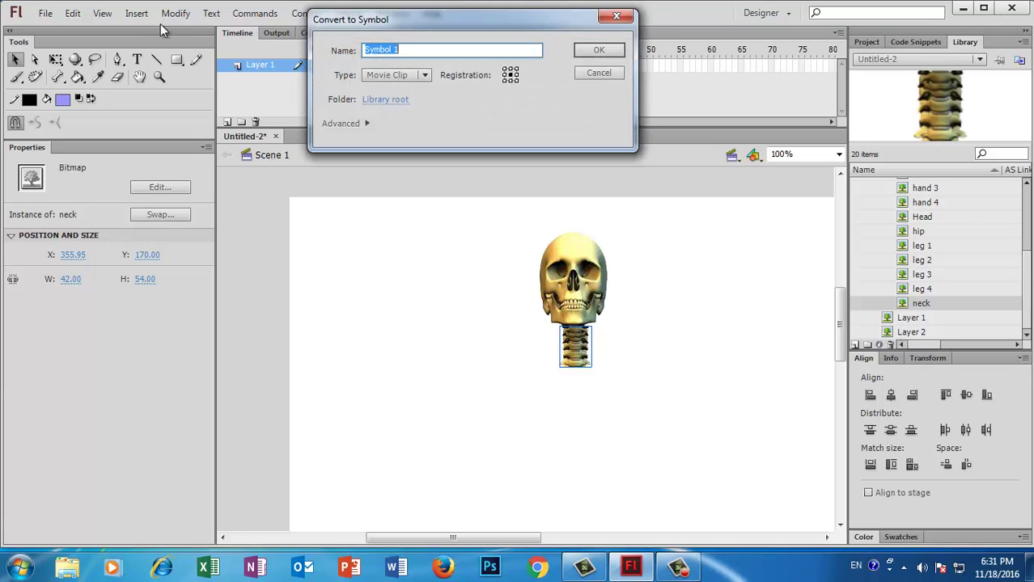
{"action": "left_click", "coordinate": [595, 73]}
Step: Convert the neck into a centre-registered movie clip symbol named neck
{"action": "left_click", "coordinate": [175, 13]}
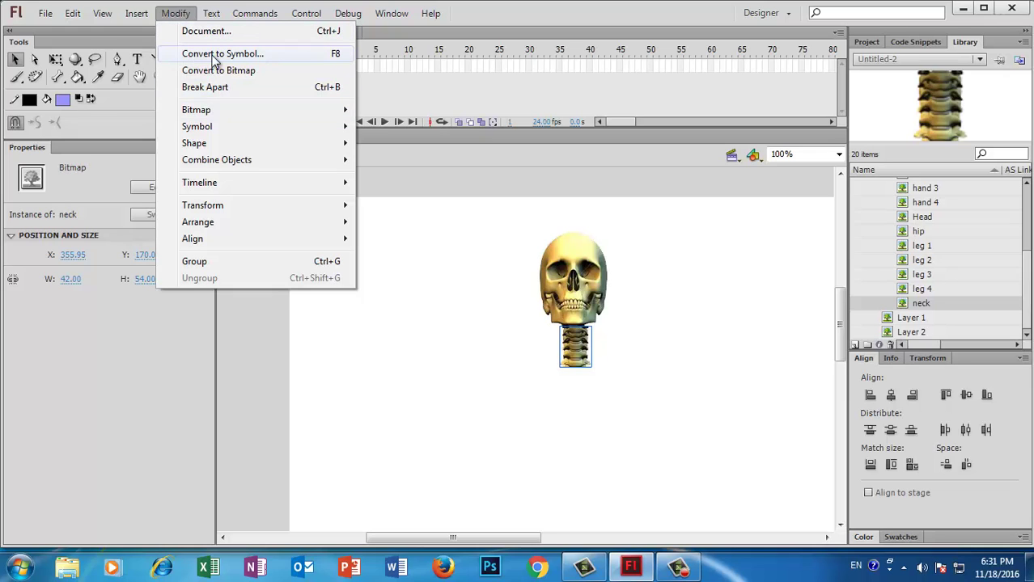
{"action": "left_click", "coordinate": [265, 54]}
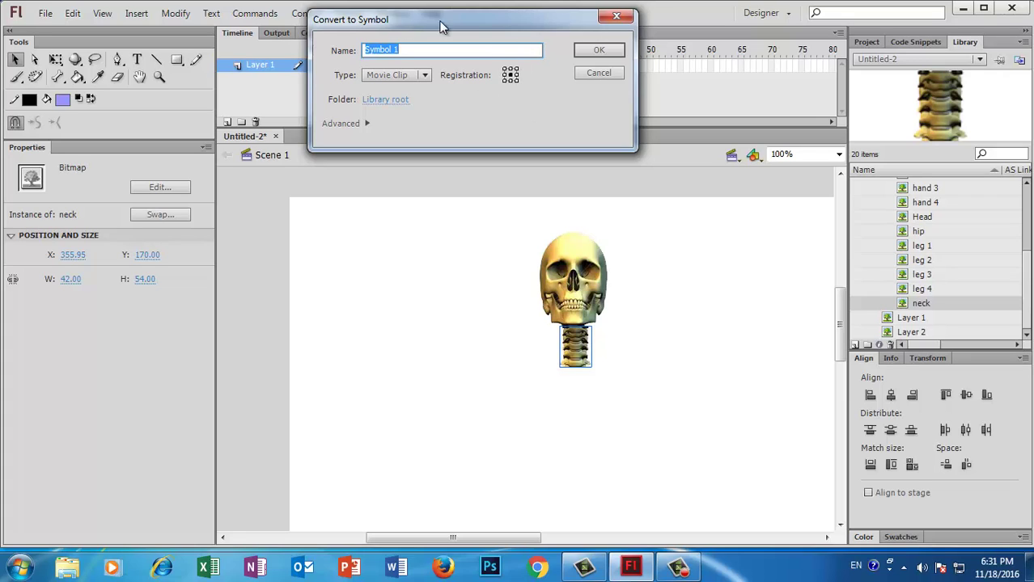
{"action": "left_click", "coordinate": [510, 75]}
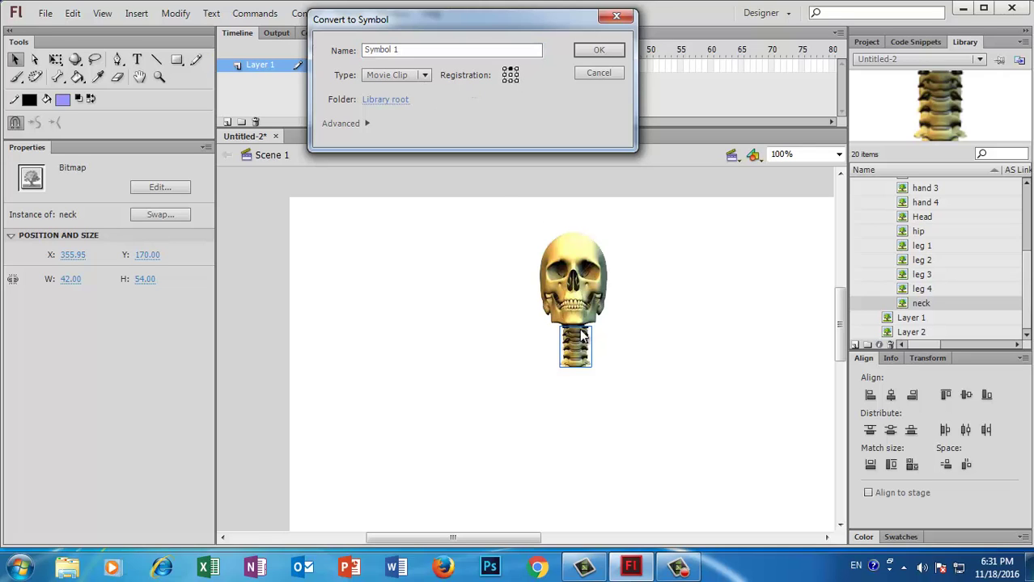
{"action": "key", "text": "Tab"}
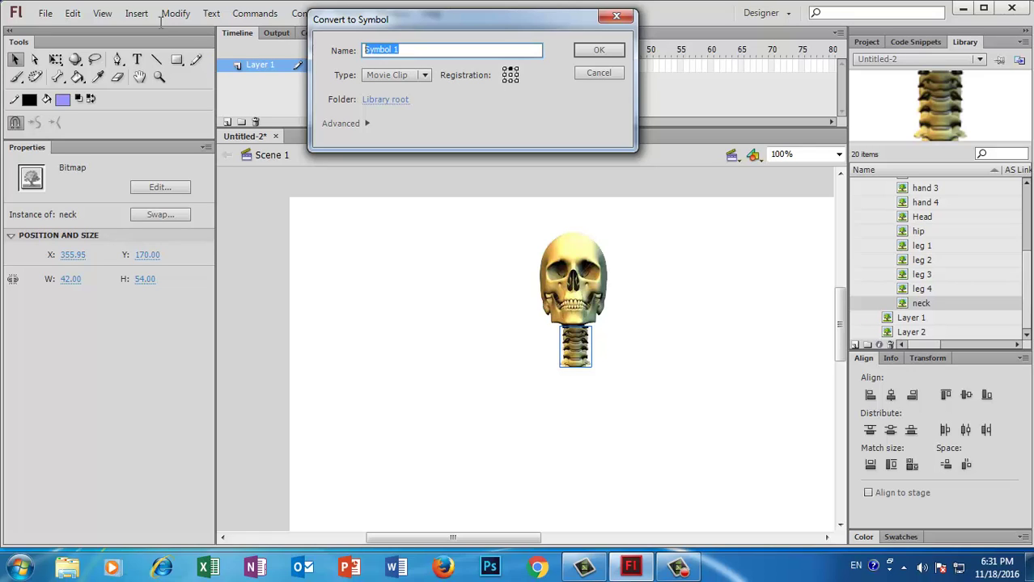
{"action": "type", "text": "neck"}
{"action": "left_click", "coordinate": [599, 50]}
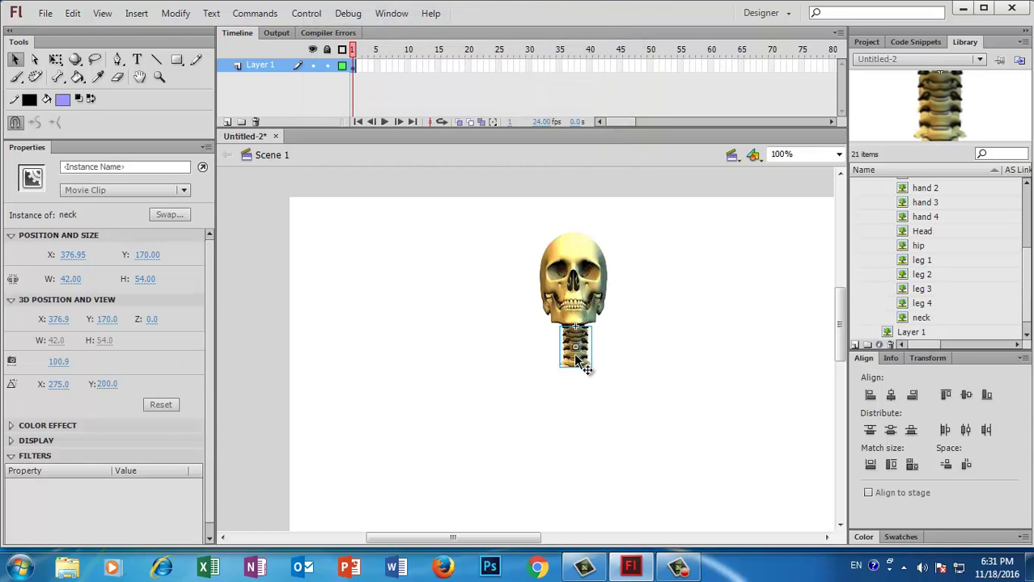
{"action": "scroll", "coordinate": [1029, 285], "scroll_direction": "down", "scroll_amount": 1}
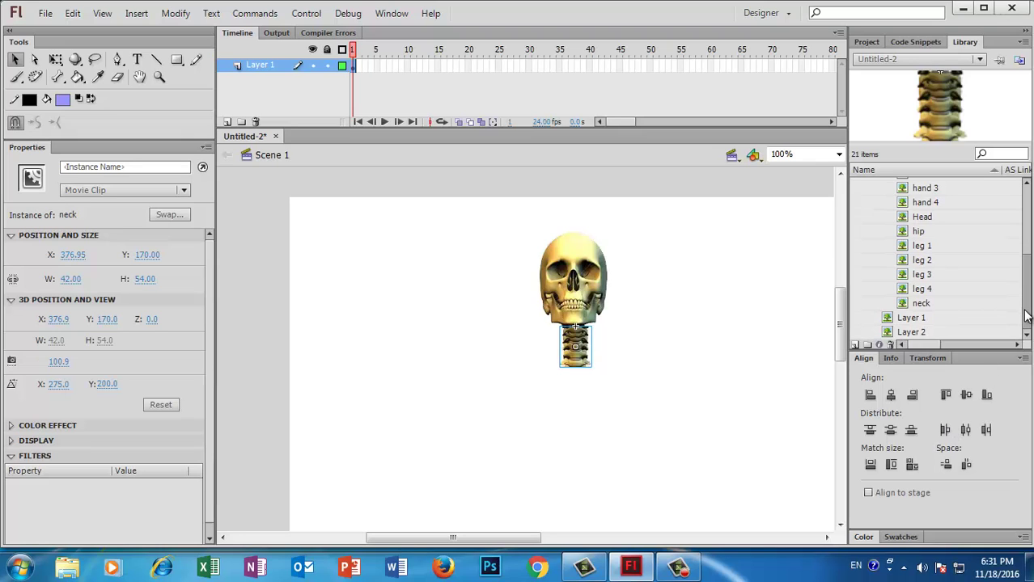
{"action": "scroll", "coordinate": [1029, 284], "scroll_direction": "up", "scroll_amount": 5}
{"action": "scroll", "coordinate": [1029, 285], "scroll_direction": "down", "scroll_amount": 8}
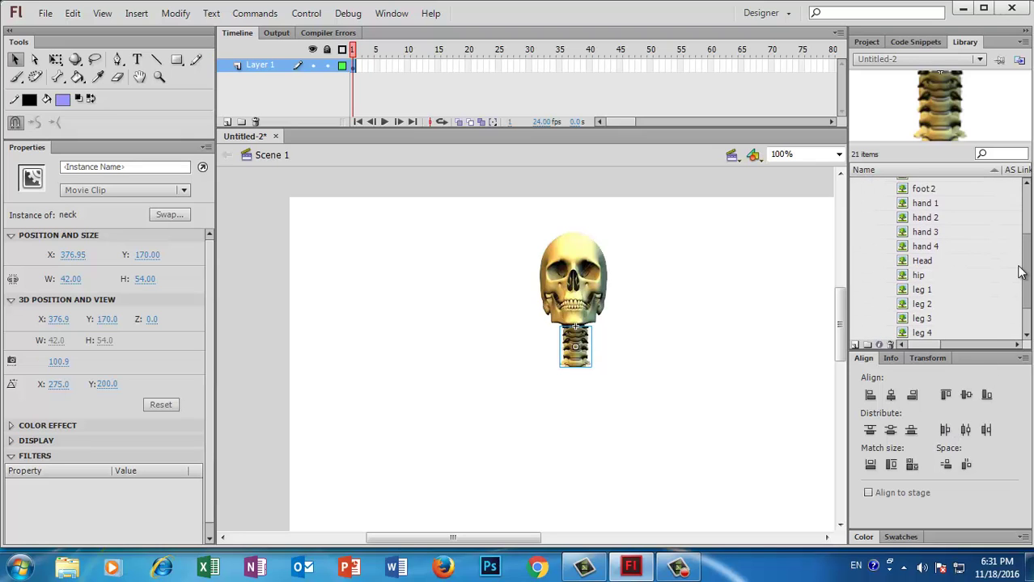
{"action": "scroll", "coordinate": [1028, 285], "scroll_direction": "up", "scroll_amount": 7}
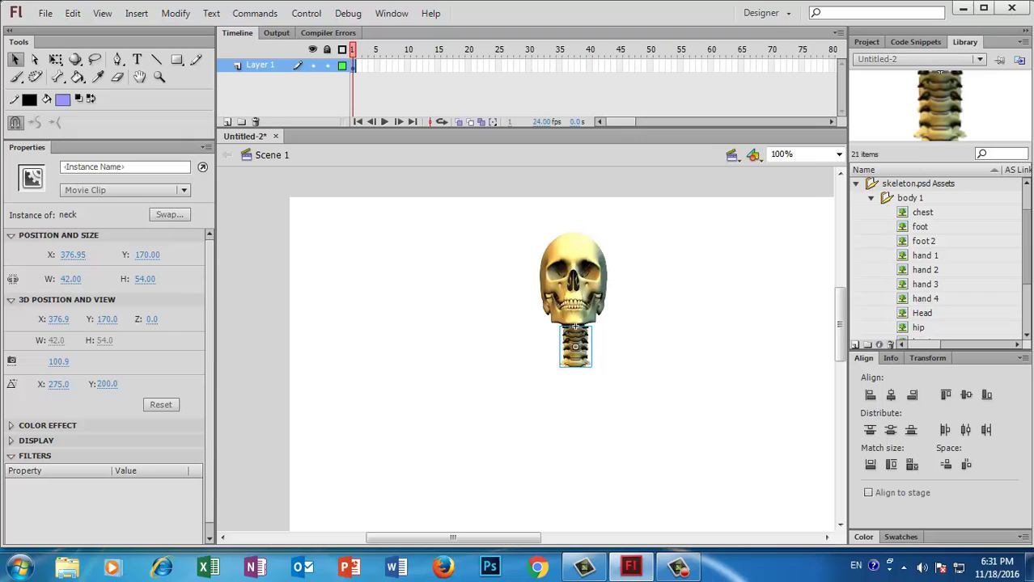
Step: Place the ribcage below the neck, nudge it right, and convert it to symbol chest
{"action": "left_click", "coordinate": [922, 212]}
{"action": "left_click_drag", "start_coordinate": [922, 212], "coordinate": [571, 459]}
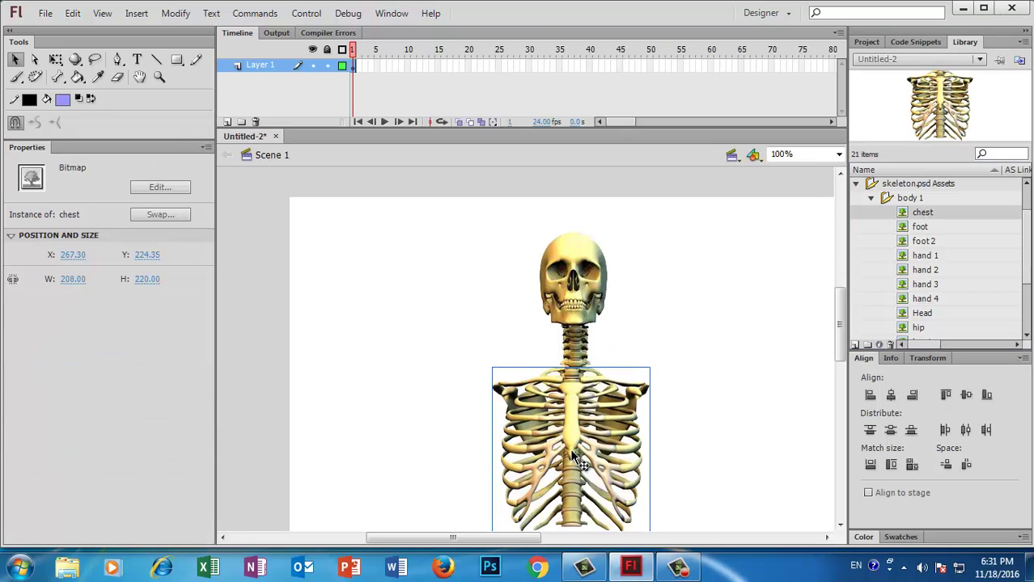
{"action": "key", "text": "Right"}
{"action": "key", "text": "Right"}
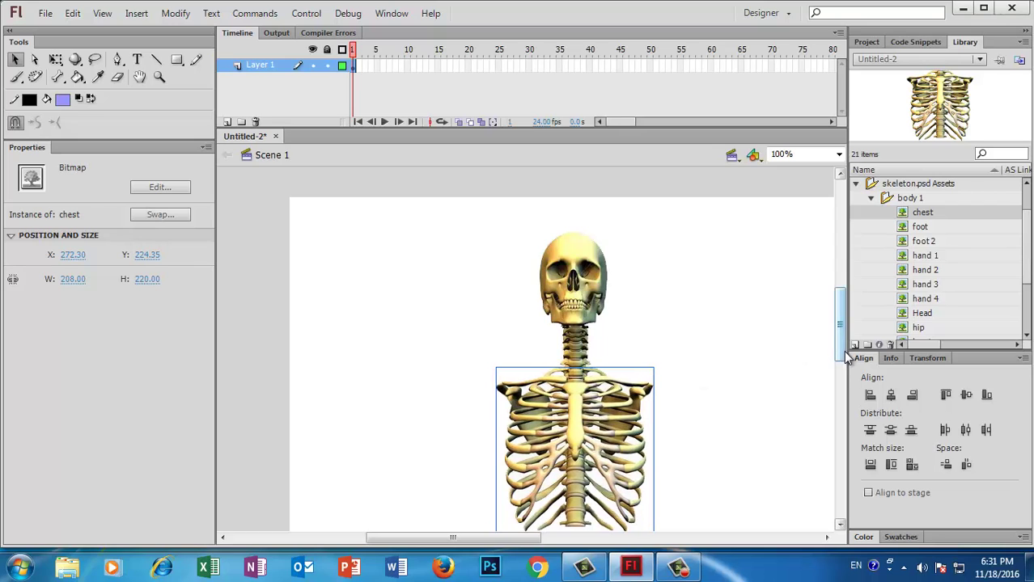
{"action": "left_click_drag", "start_coordinate": [840, 356], "coordinate": [840, 374]}
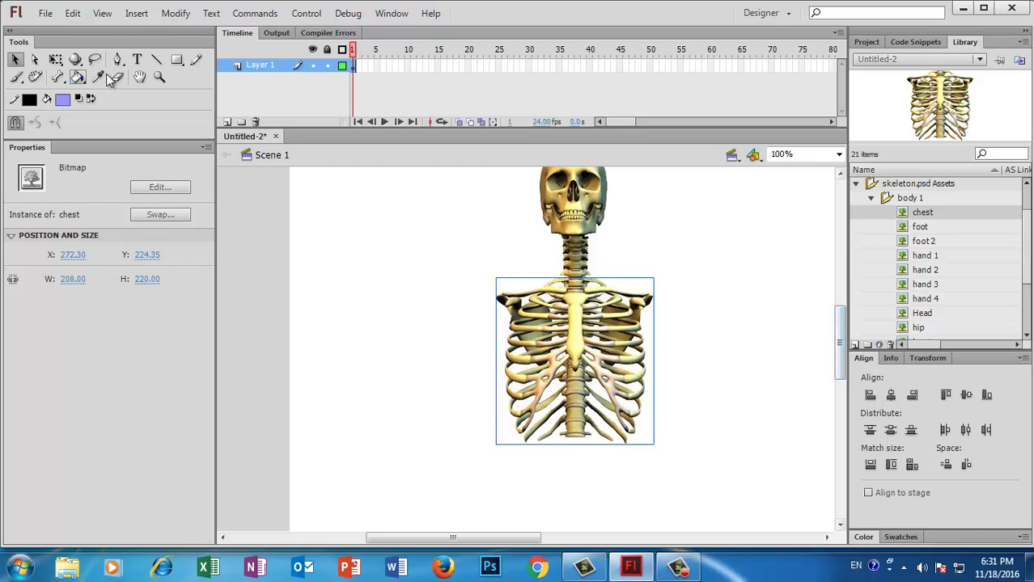
{"action": "left_click", "coordinate": [175, 14]}
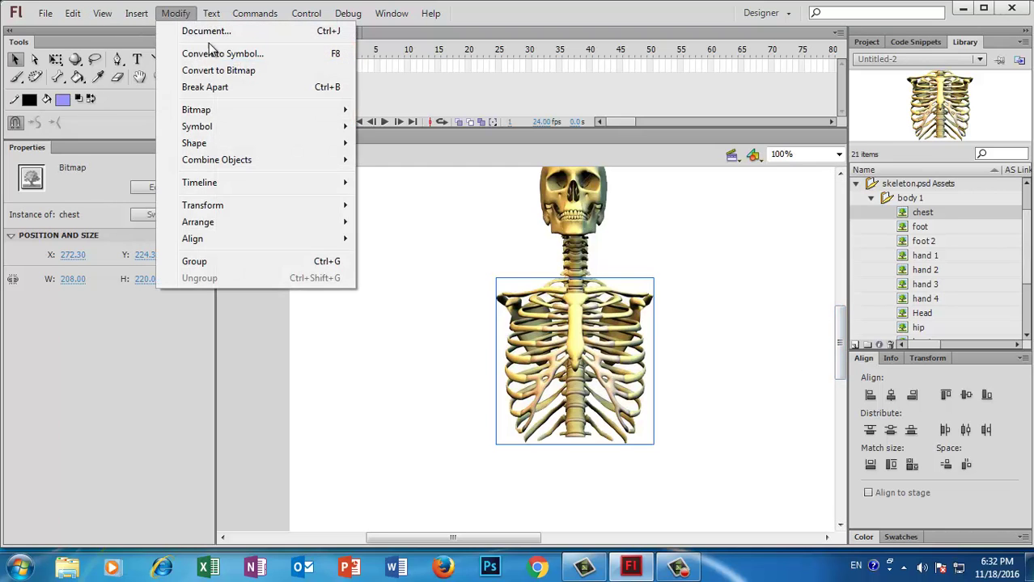
{"action": "left_click", "coordinate": [214, 52]}
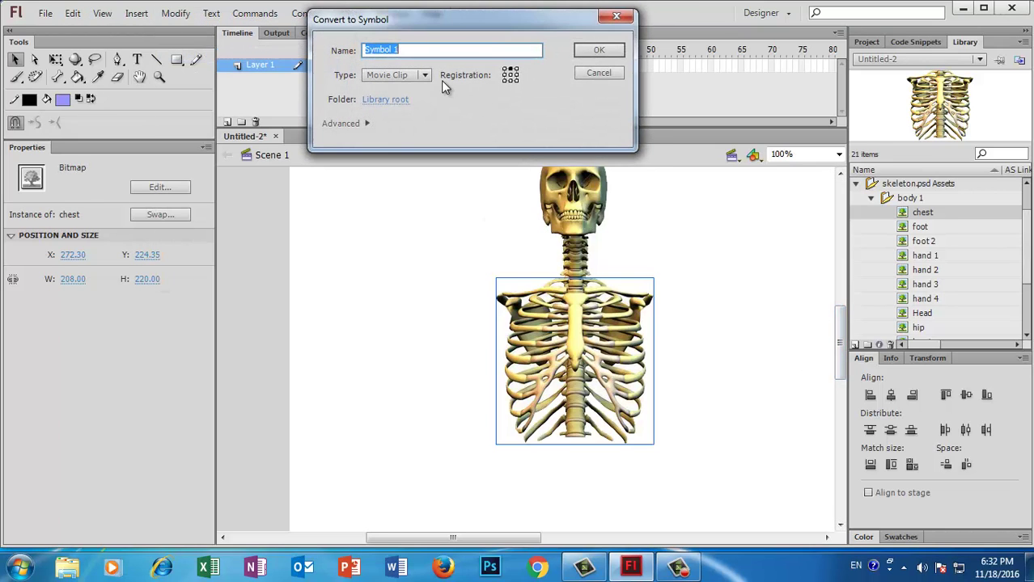
{"action": "type", "text": "chest"}
{"action": "left_click", "coordinate": [613, 53]}
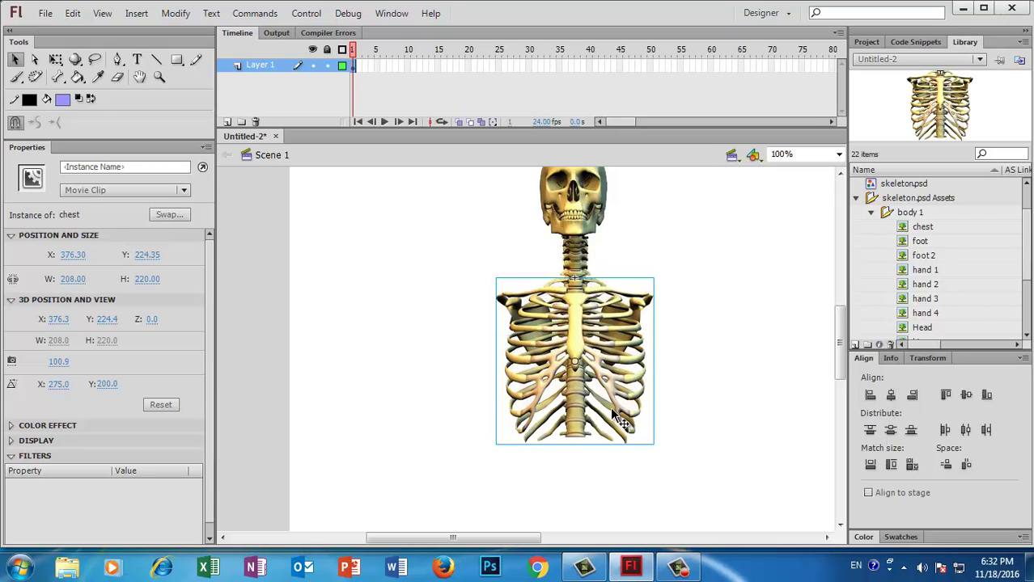
Step: Replace it with the chest bitmap, delete the extra library item, and shift it 4 px left
{"action": "key", "text": "Delete"}
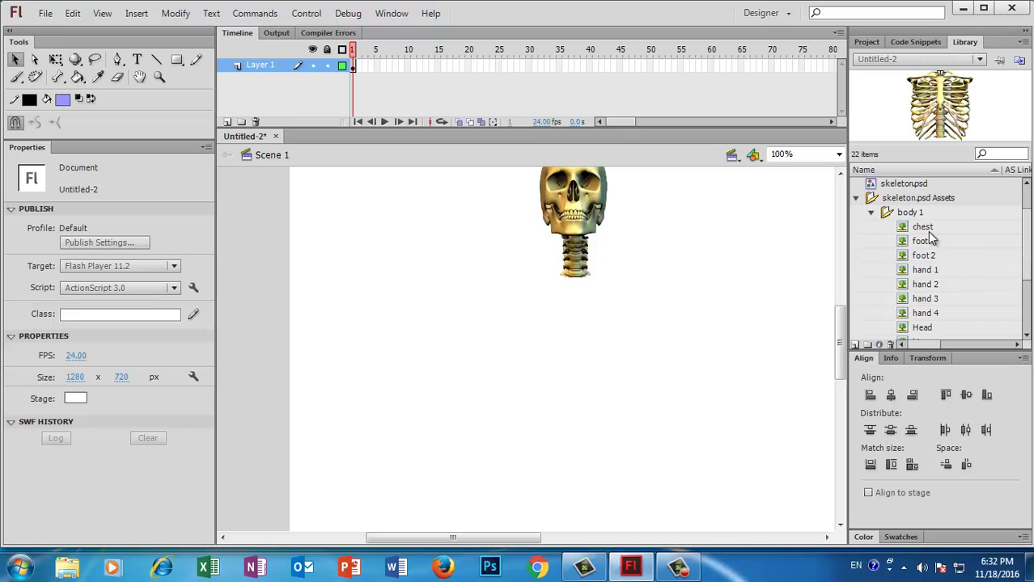
{"action": "left_click_drag", "start_coordinate": [928, 233], "coordinate": [577, 365]}
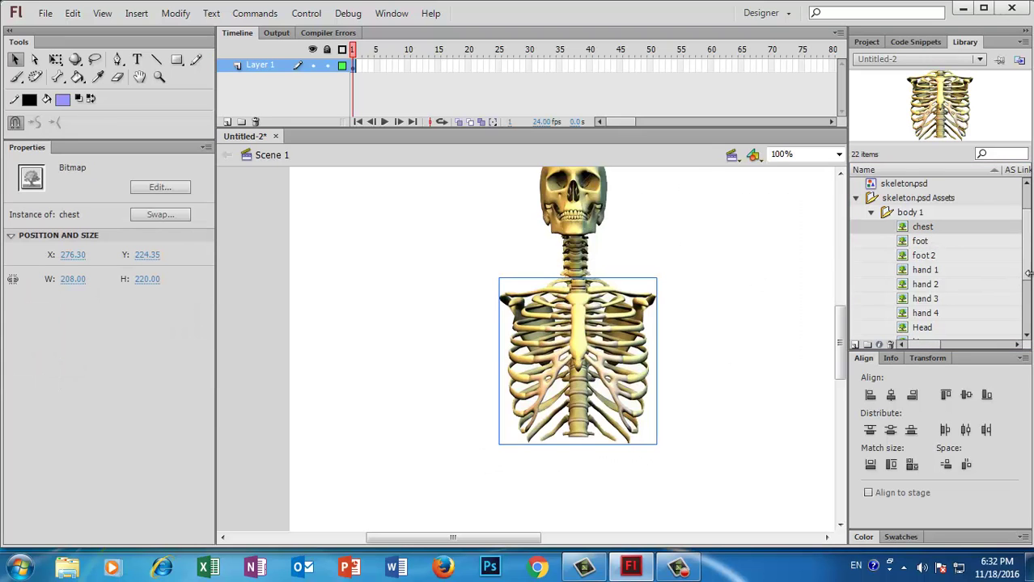
{"action": "scroll", "coordinate": [963, 209], "scroll_direction": "up", "scroll_amount": 1}
{"action": "left_click", "coordinate": [911, 186]}
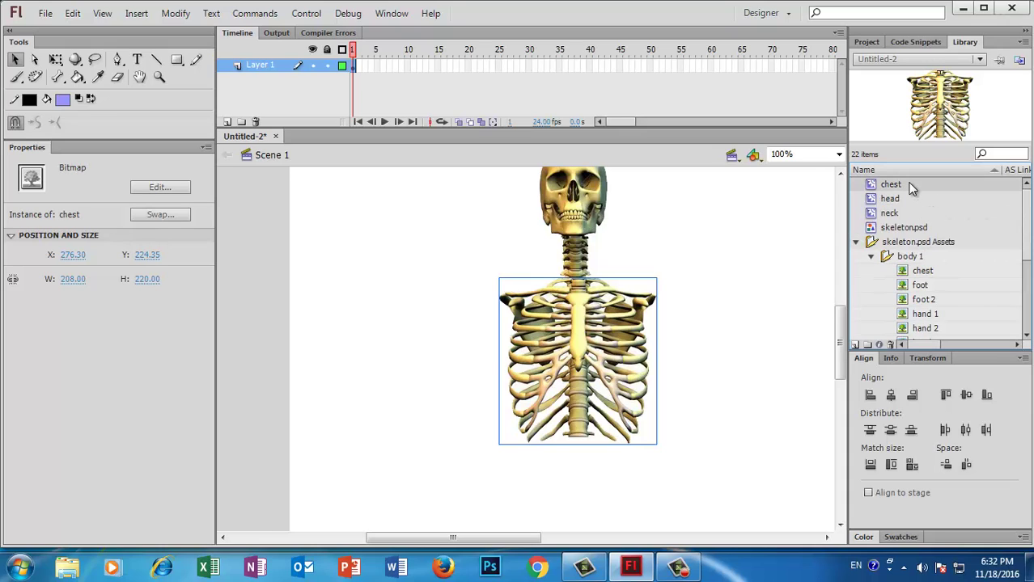
{"action": "left_click", "coordinate": [893, 344]}
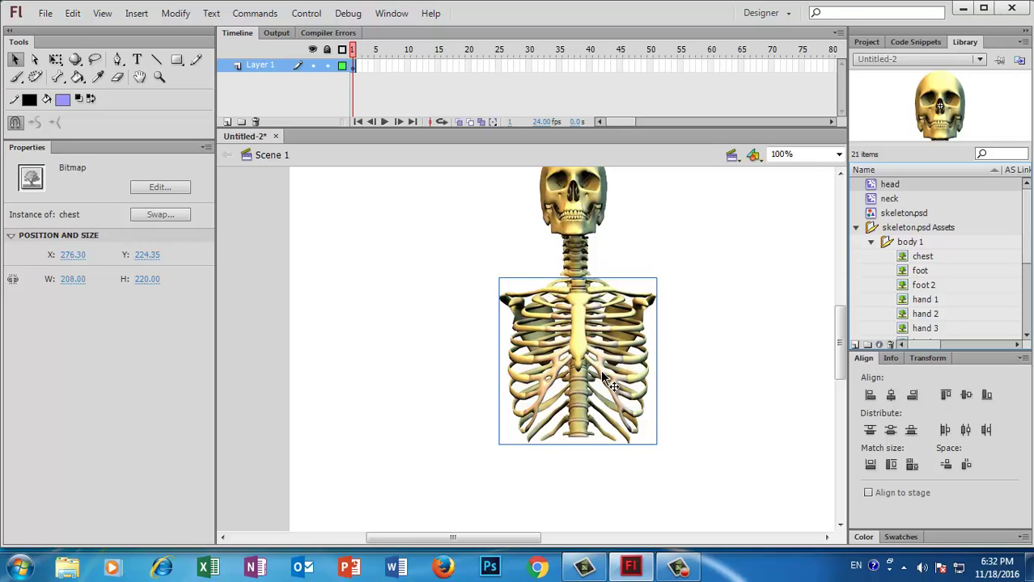
{"action": "left_click_drag", "start_coordinate": [600, 370], "coordinate": [597, 369]}
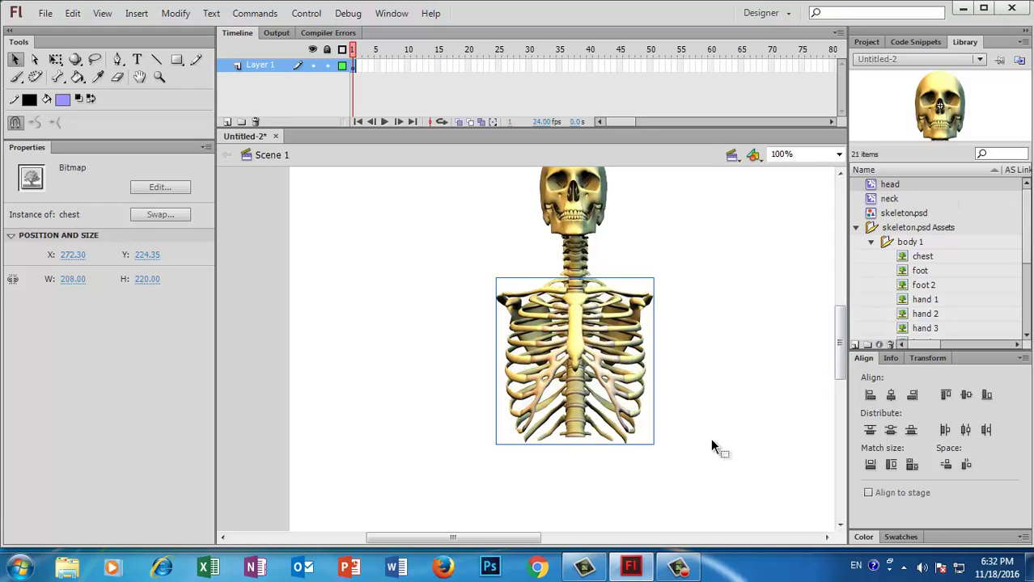
Step: Convert the ribcage into a centre-registered movie clip named chest
{"action": "key", "text": "F8"}
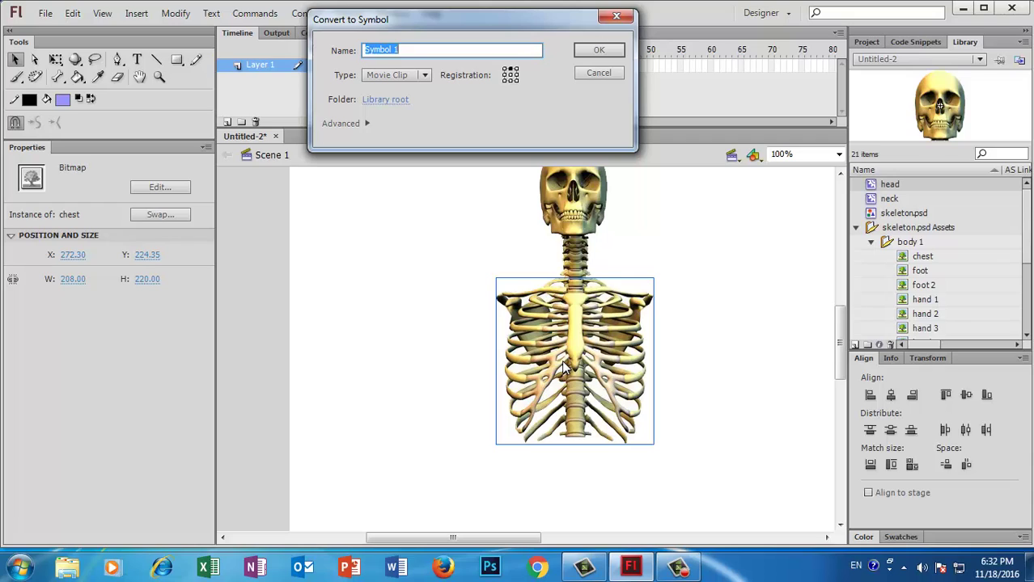
{"action": "type", "text": "chest"}
{"action": "left_click", "coordinate": [510, 74]}
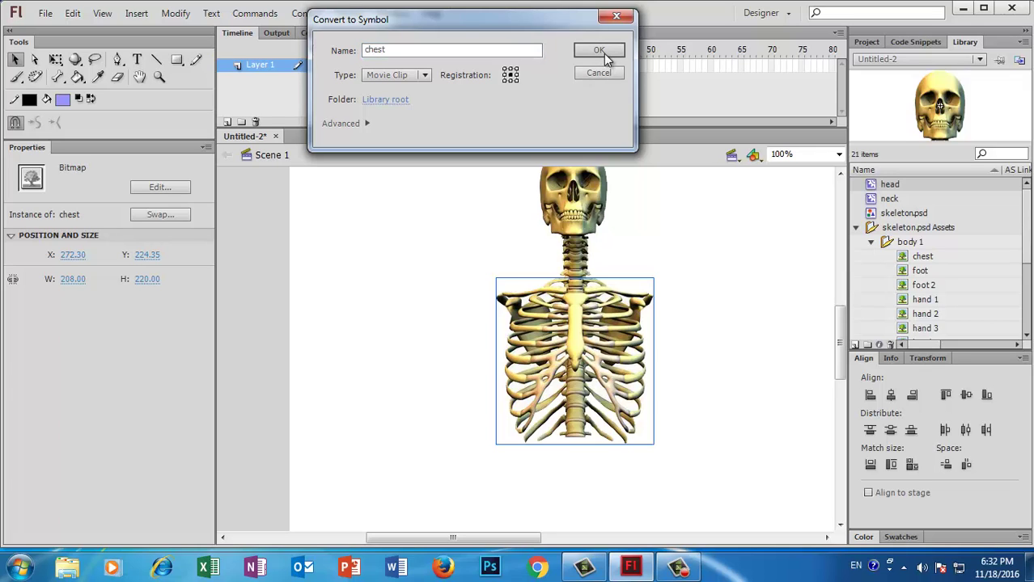
{"action": "left_click", "coordinate": [599, 51]}
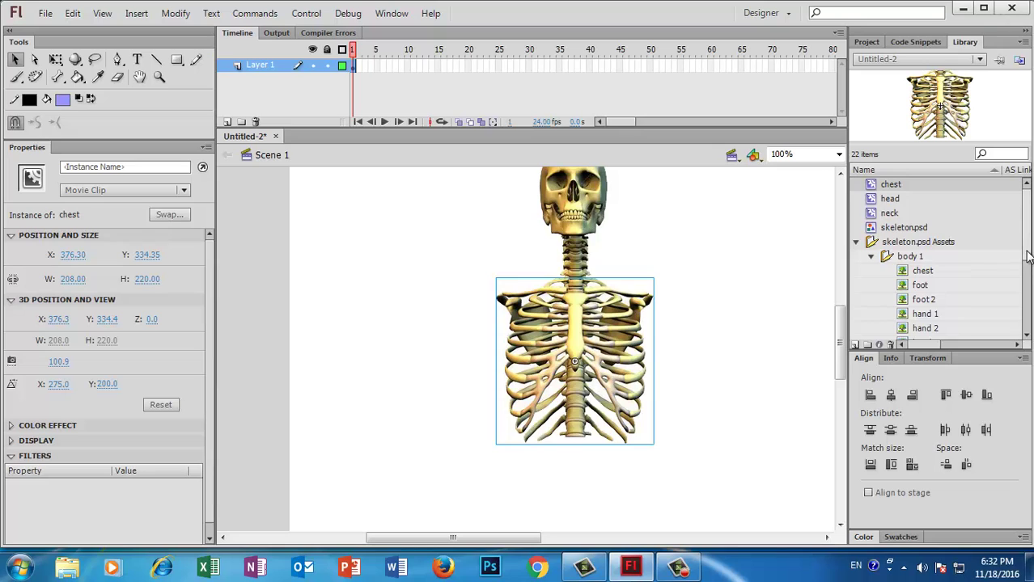
{"action": "scroll", "coordinate": [1029, 283], "scroll_direction": "down", "scroll_amount": 2}
{"action": "scroll", "coordinate": [1029, 283], "scroll_direction": "down", "scroll_amount": 1}
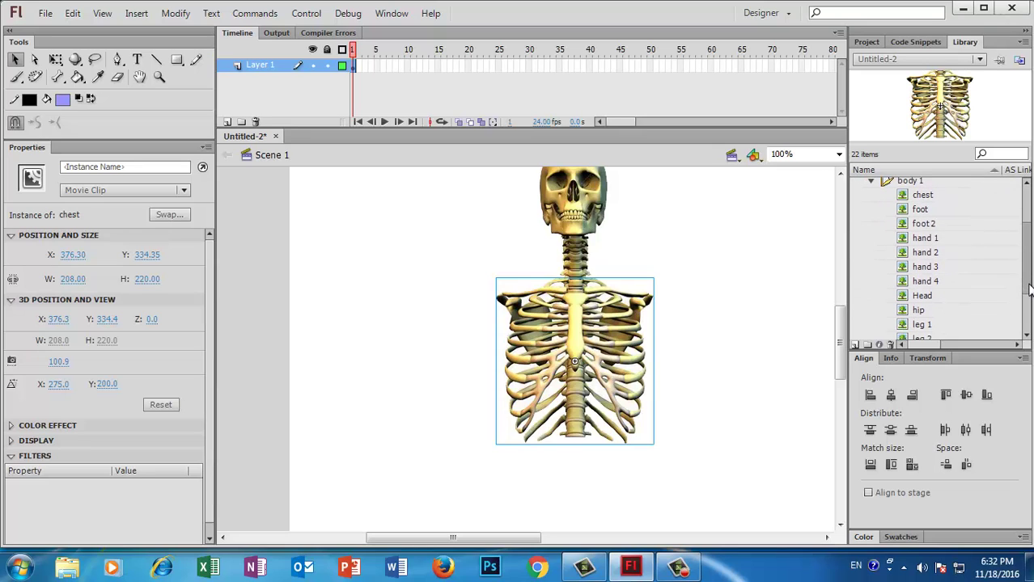
Step: Place the hand 2 upper arm left of the ribcage as movie clip hand1
{"action": "left_click", "coordinate": [922, 237]}
{"action": "left_click_drag", "start_coordinate": [827, 277], "coordinate": [480, 358]}
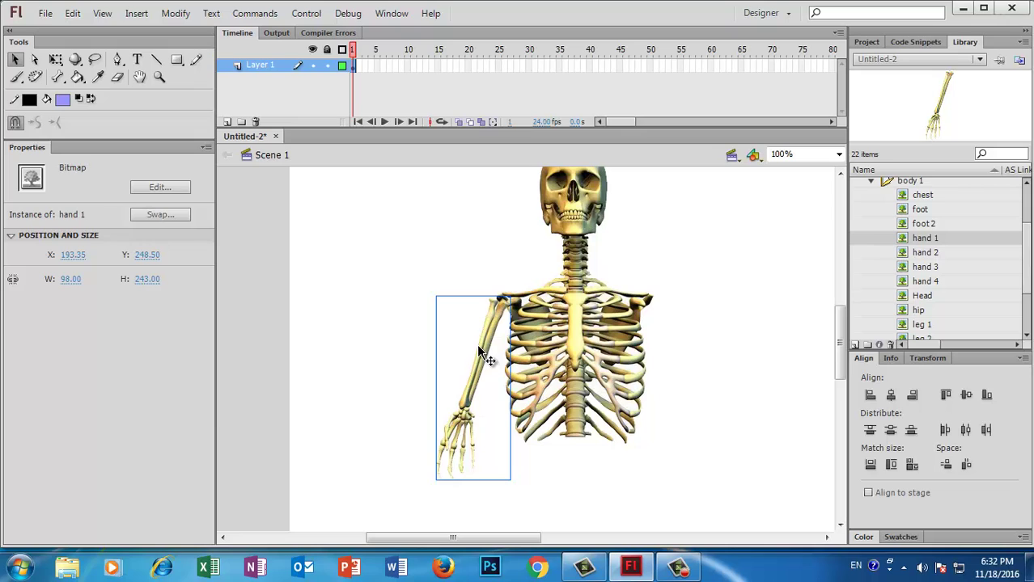
{"action": "key", "text": "Delete"}
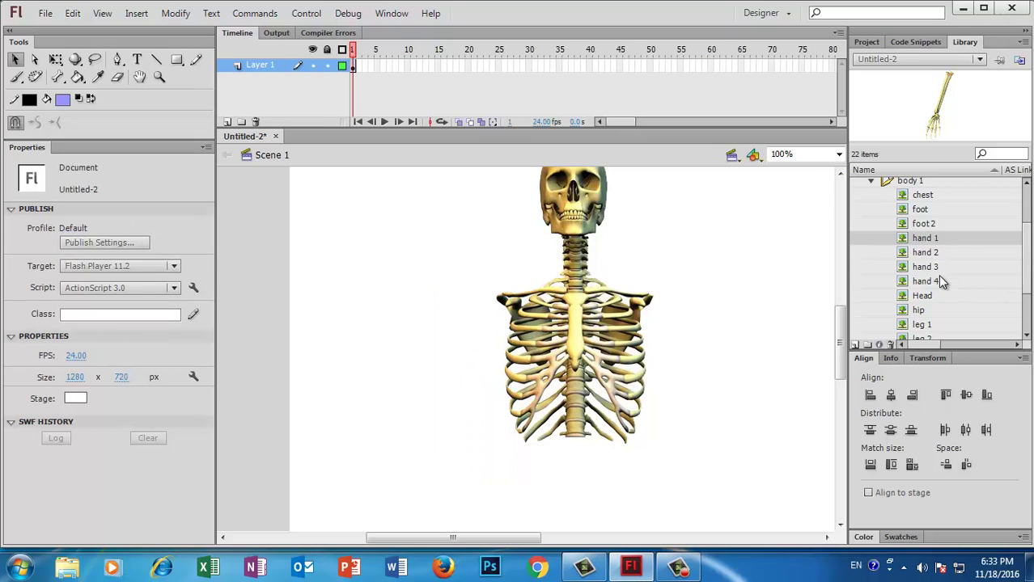
{"action": "left_click", "coordinate": [935, 252]}
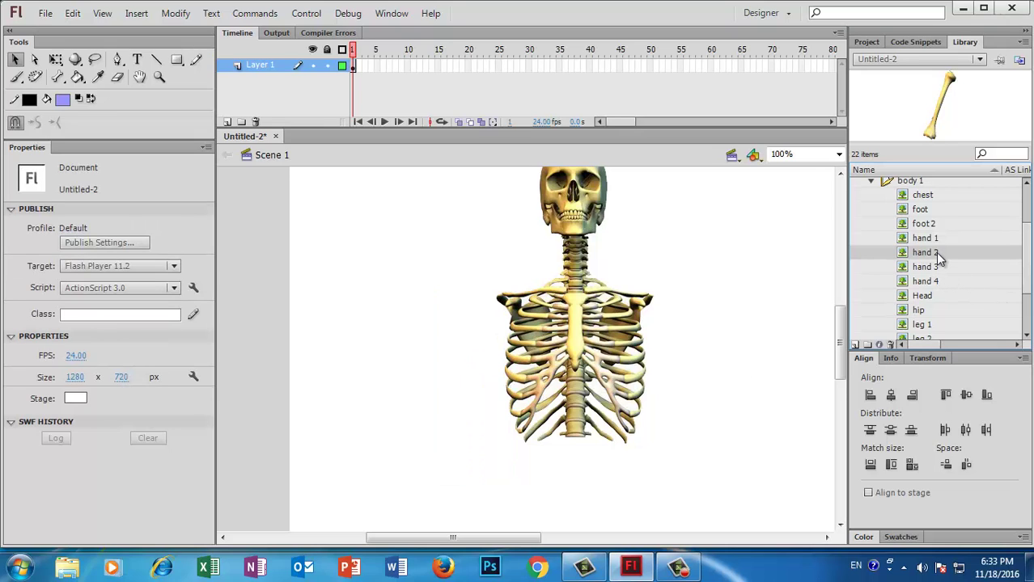
{"action": "left_click_drag", "start_coordinate": [935, 252], "coordinate": [483, 346]}
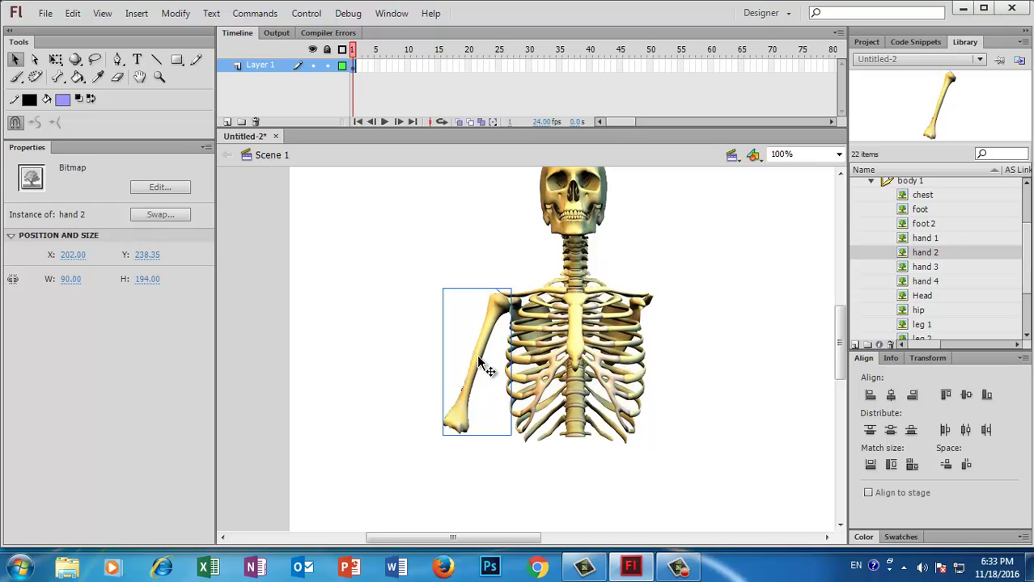
{"action": "key", "text": "F8"}
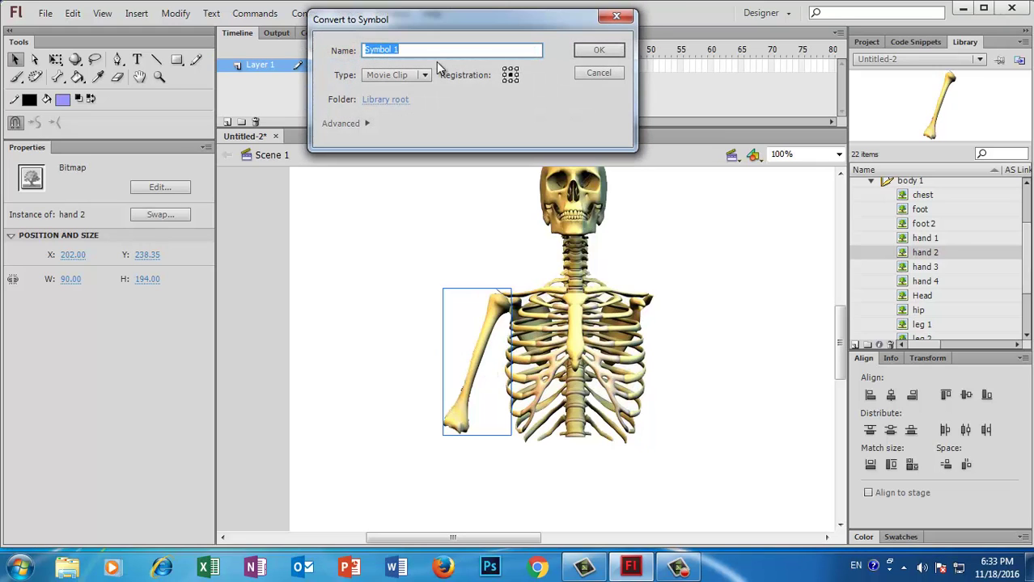
{"action": "type", "text": "hand1"}
{"action": "key", "text": "Return"}
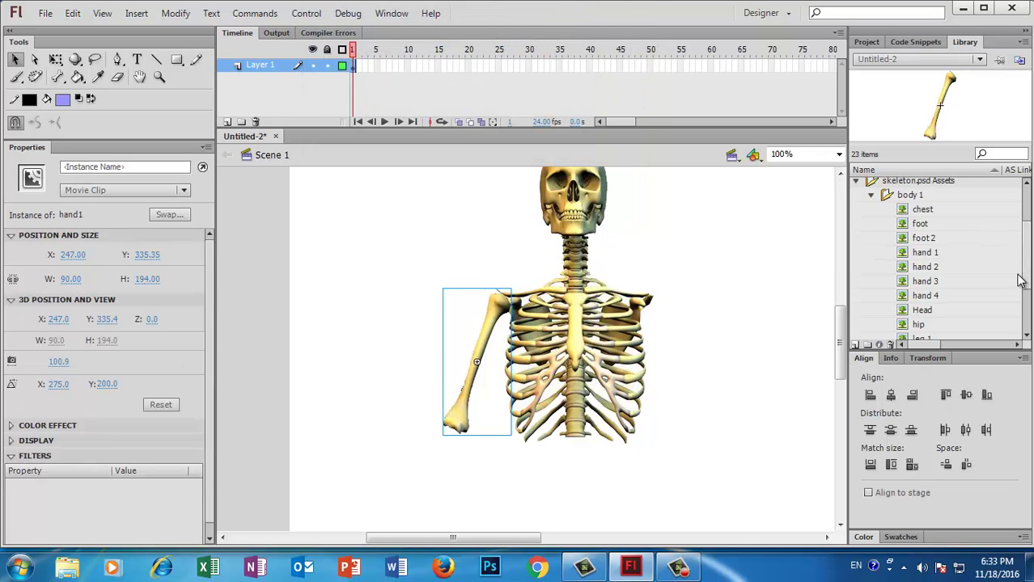
Step: Place the forearm at the elbow and convert it to movie clip hand2
{"action": "scroll", "coordinate": [963, 267], "scroll_direction": "down", "scroll_amount": 1}
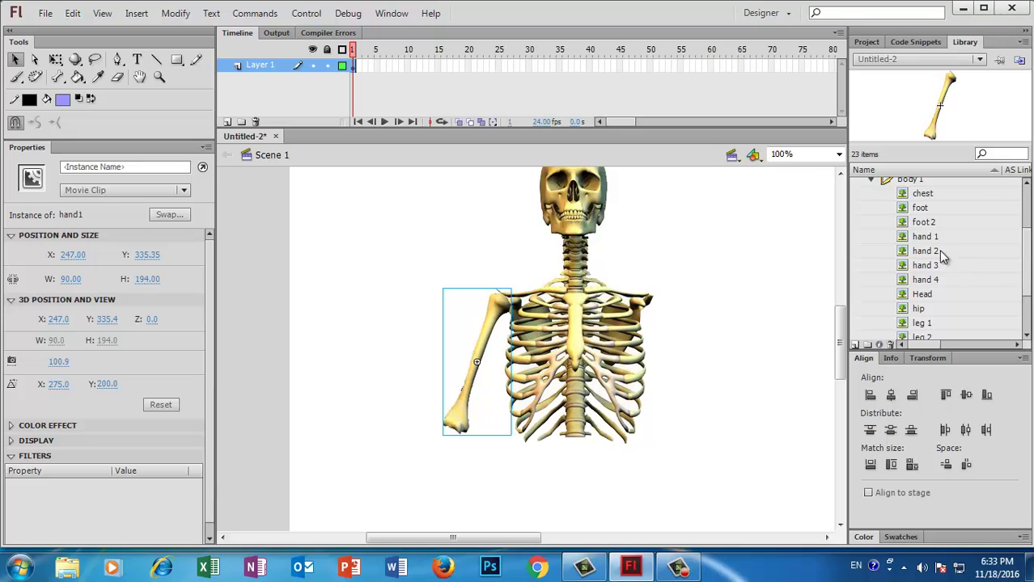
{"action": "left_click_drag", "start_coordinate": [926, 237], "coordinate": [462, 505]}
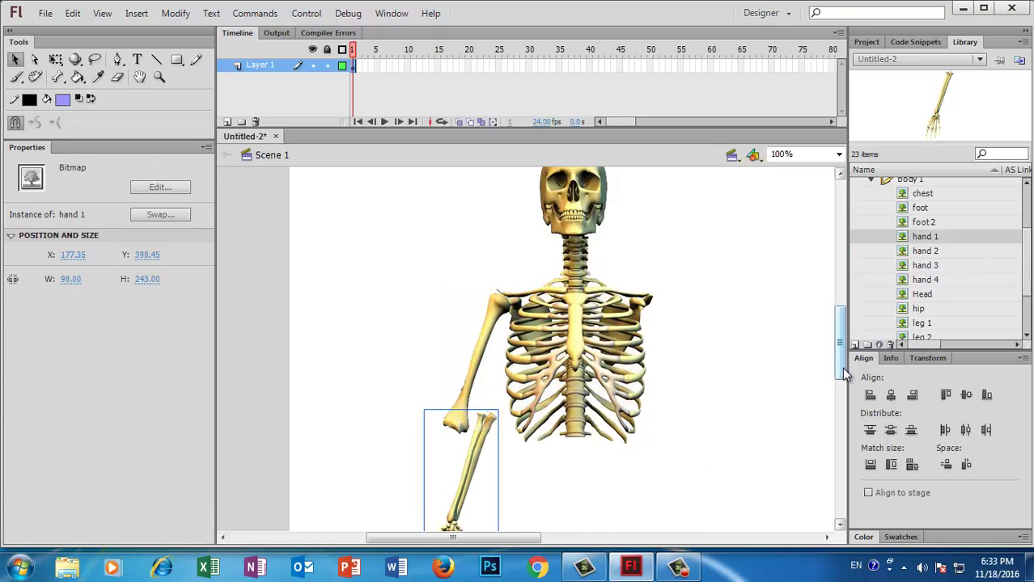
{"action": "left_click_drag", "start_coordinate": [841, 367], "coordinate": [842, 409]}
{"action": "left_click_drag", "start_coordinate": [454, 350], "coordinate": [433, 347]}
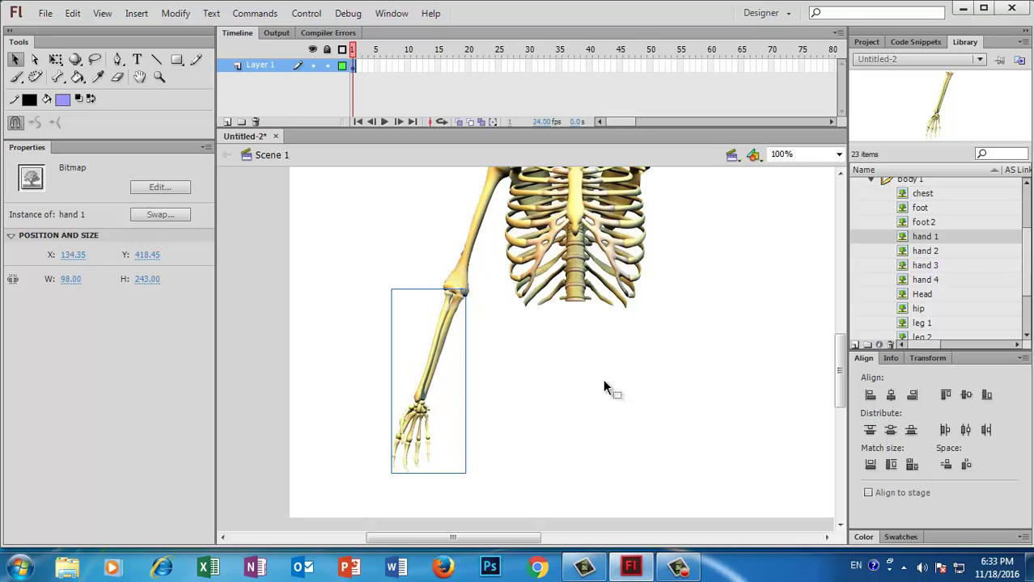
{"action": "key", "text": "F8"}
{"action": "type", "text": "han"}
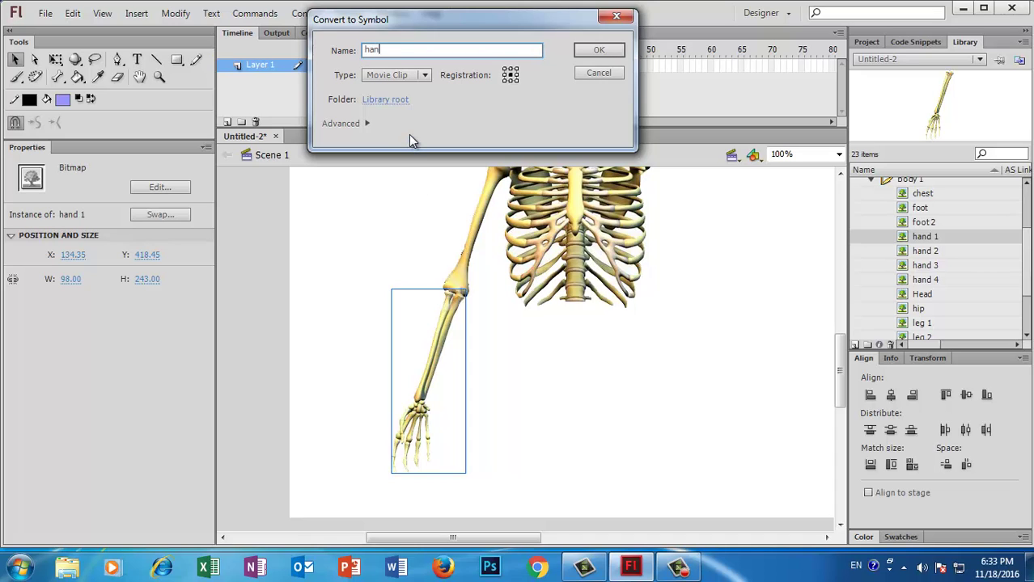
{"action": "type", "text": "d2"}
{"action": "key", "text": "Return"}
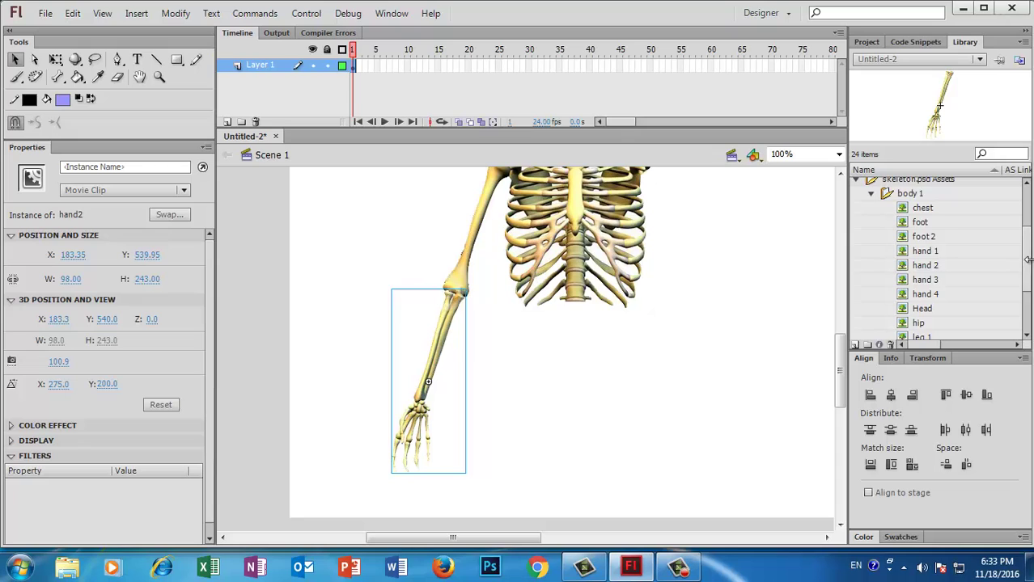
{"action": "left_click_drag", "start_coordinate": [1026, 263], "coordinate": [1027, 298]}
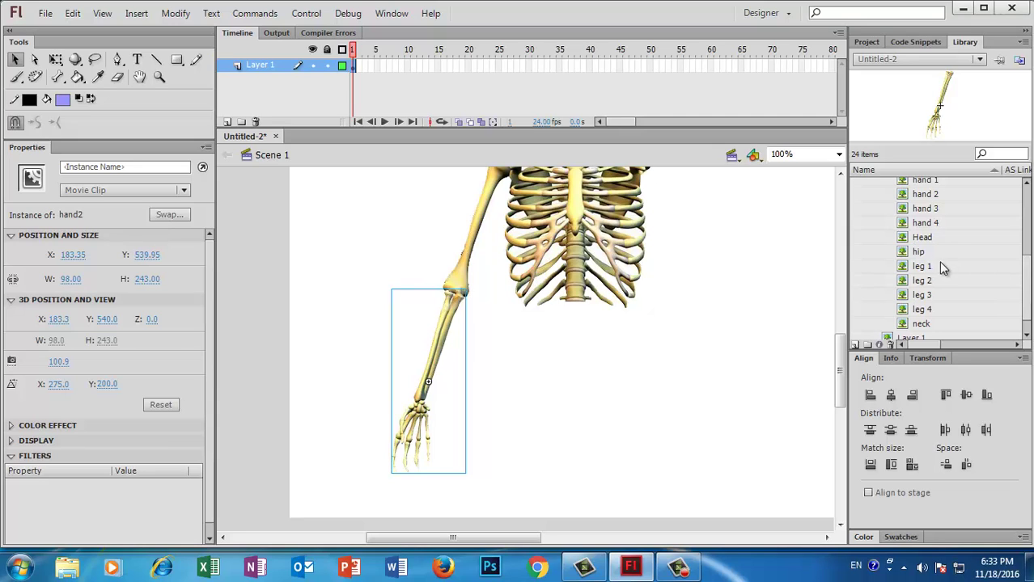
Step: Drag the hip pelvis below the spine and convert it to movie clip hip
{"action": "left_click_drag", "start_coordinate": [921, 253], "coordinate": [575, 372]}
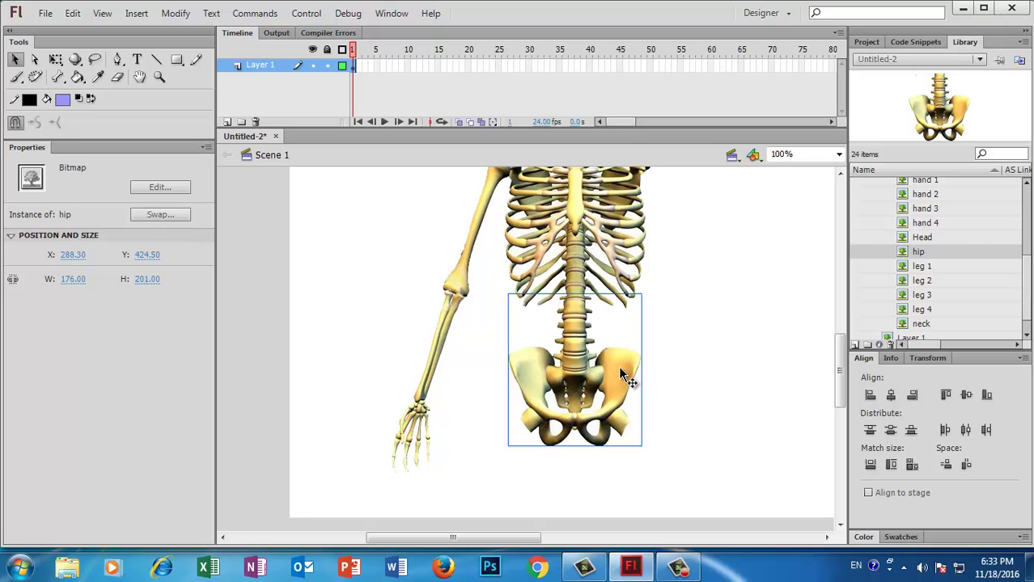
{"action": "key", "text": "F8"}
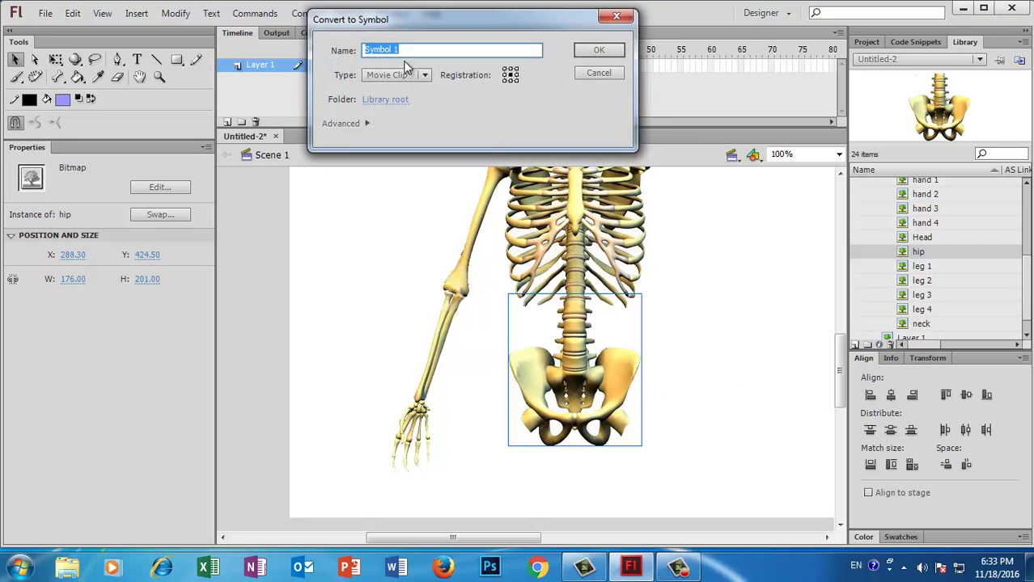
{"action": "type", "text": "hip"}
{"action": "key", "text": "Return"}
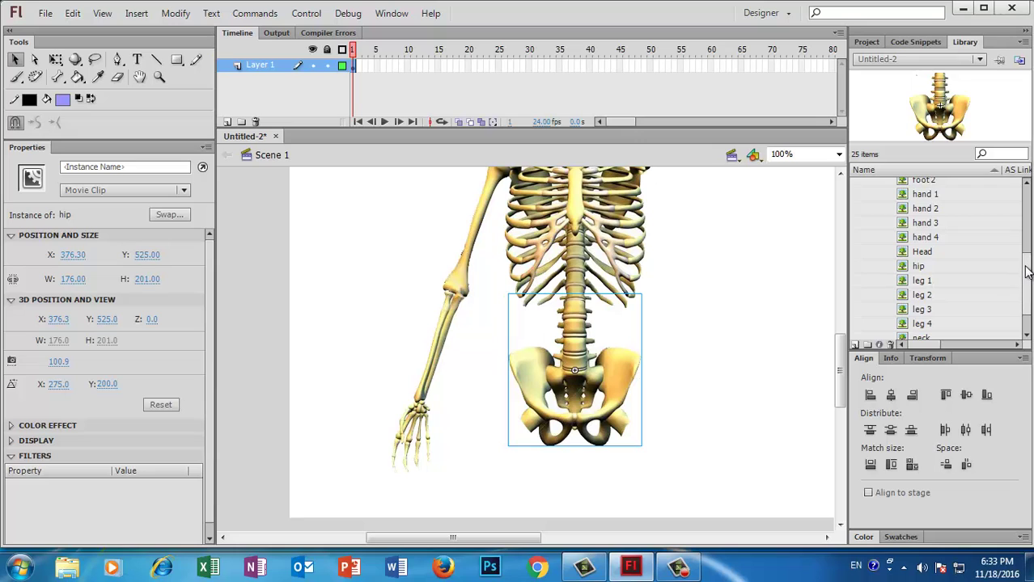
{"action": "left_click_drag", "start_coordinate": [1028, 271], "coordinate": [1027, 248]}
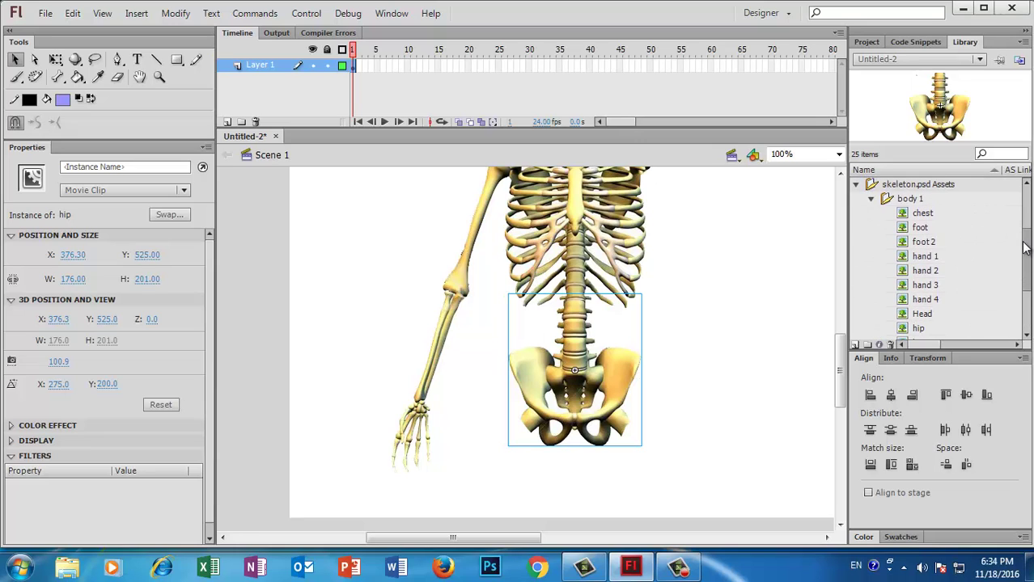
Step: Place the hand 3 upper arm at the right shoulder as movie clip hand3
{"action": "left_click_drag", "start_coordinate": [920, 283], "coordinate": [759, 273]}
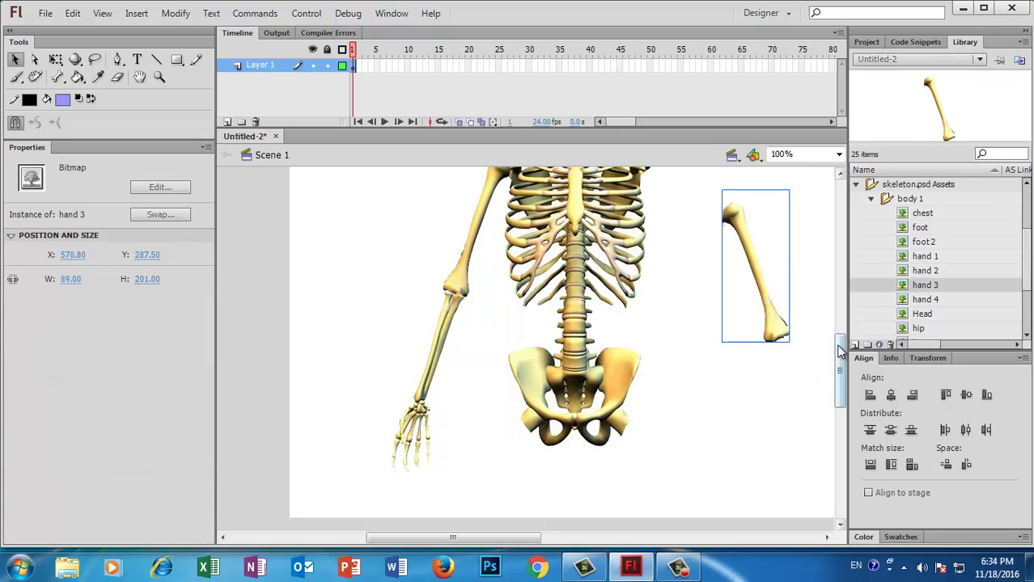
{"action": "scroll", "coordinate": [840, 348], "scroll_direction": "up", "scroll_amount": 3}
{"action": "left_click_drag", "start_coordinate": [748, 379], "coordinate": [672, 331]}
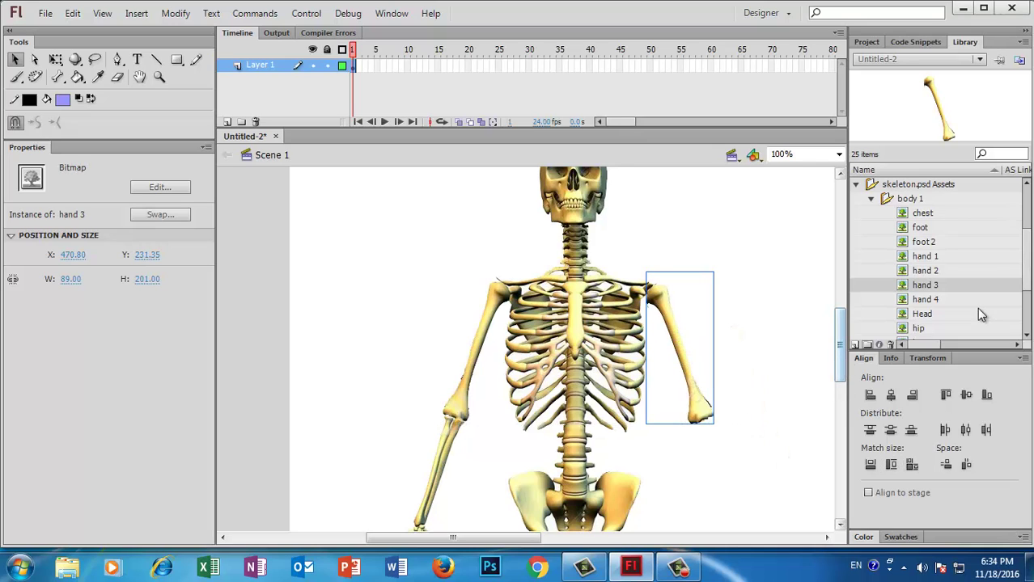
{"action": "left_click_drag", "start_coordinate": [953, 298], "coordinate": [745, 372]}
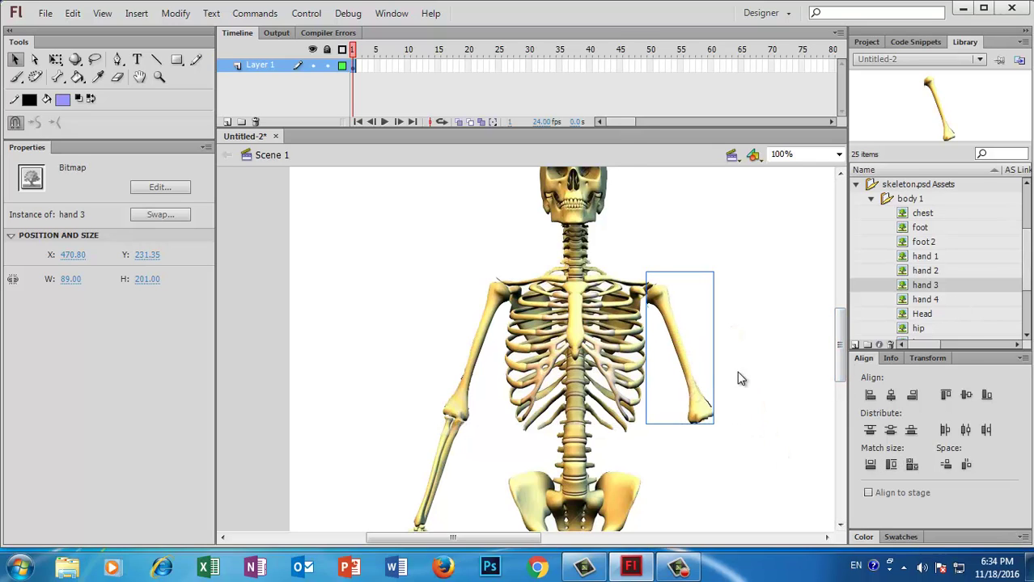
{"action": "key", "text": "F8"}
{"action": "type", "text": "hand"}
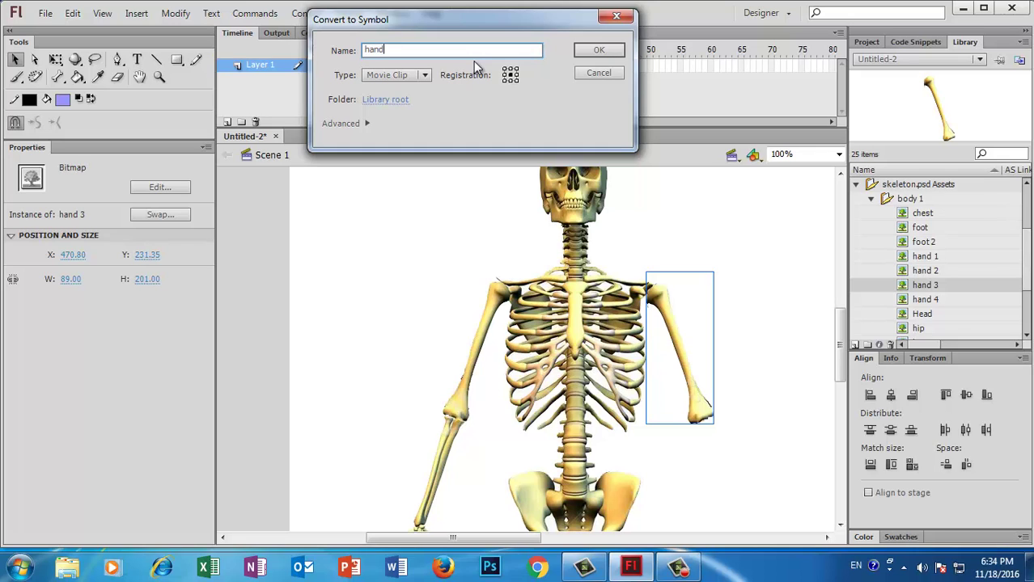
{"action": "type", "text": "3"}
{"action": "key", "text": "Return"}
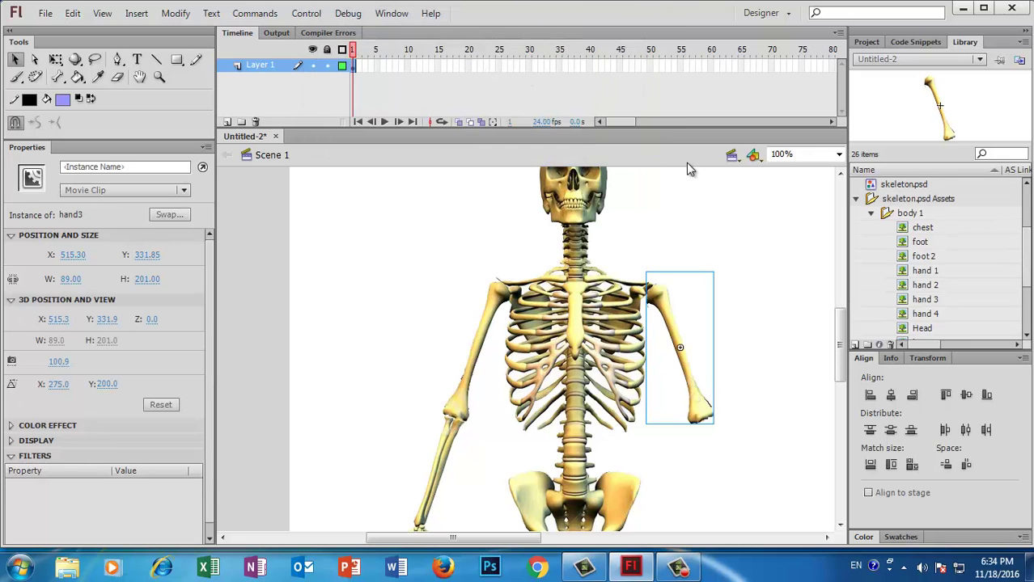
Step: Line the hand 4 forearm up under the right upper arm as movie clip hand4
{"action": "left_click", "coordinate": [924, 314]}
{"action": "left_click_drag", "start_coordinate": [925, 314], "coordinate": [699, 503]}
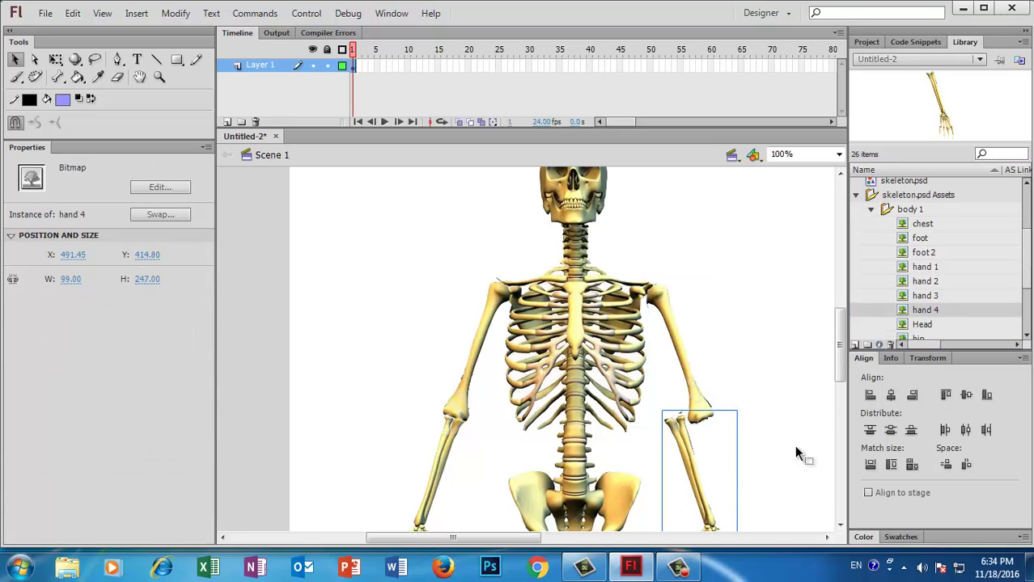
{"action": "left_click_drag", "start_coordinate": [839, 385], "coordinate": [839, 404]}
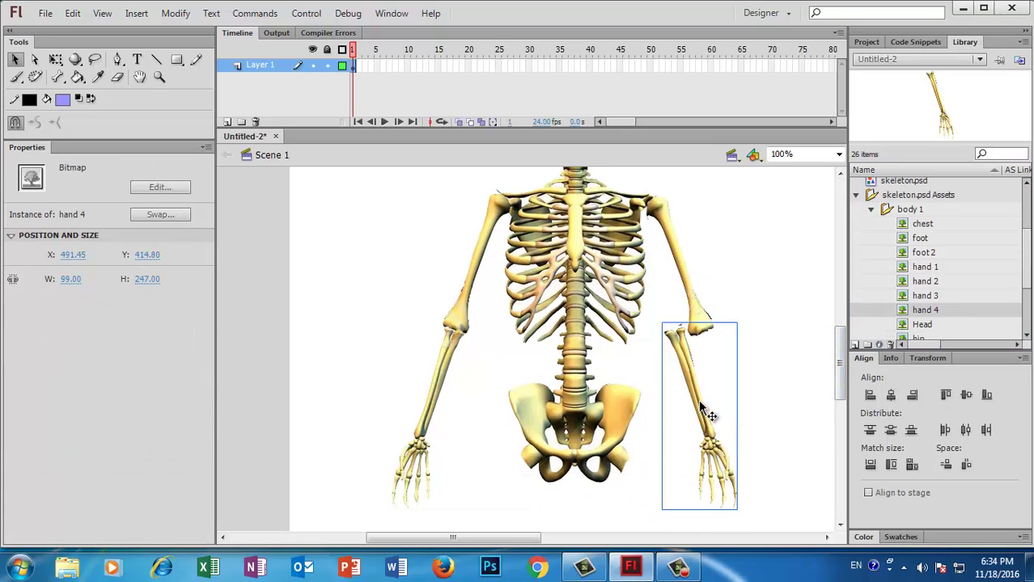
{"action": "left_click_drag", "start_coordinate": [703, 415], "coordinate": [731, 415]}
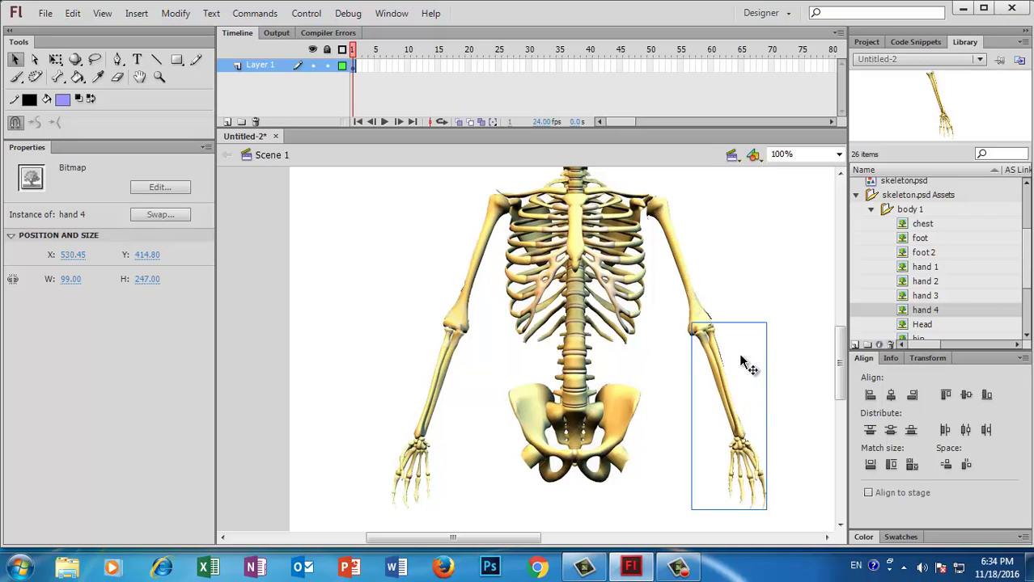
{"action": "key", "text": "F8"}
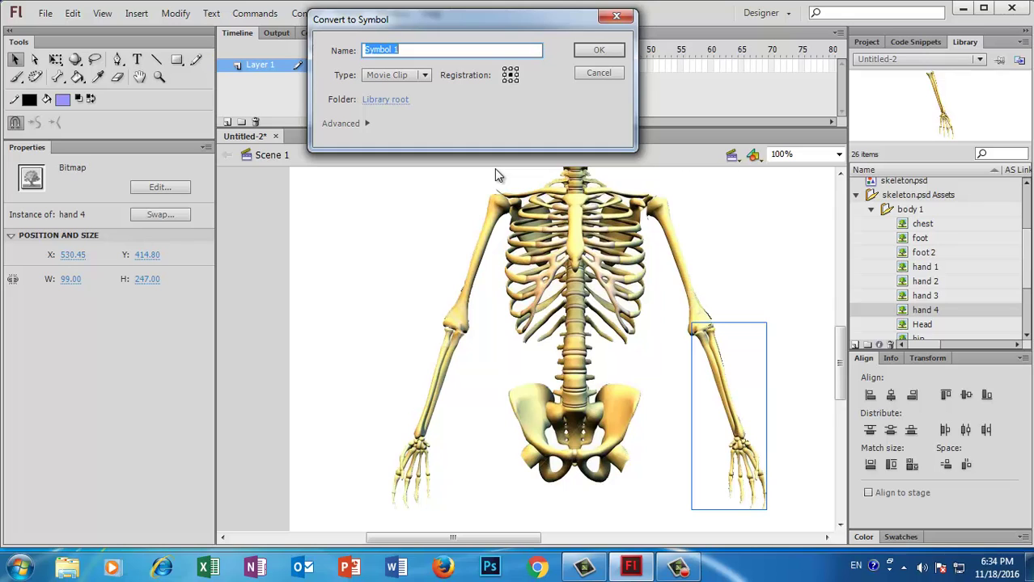
{"action": "type", "text": "hand4"}
{"action": "key", "text": "Return"}
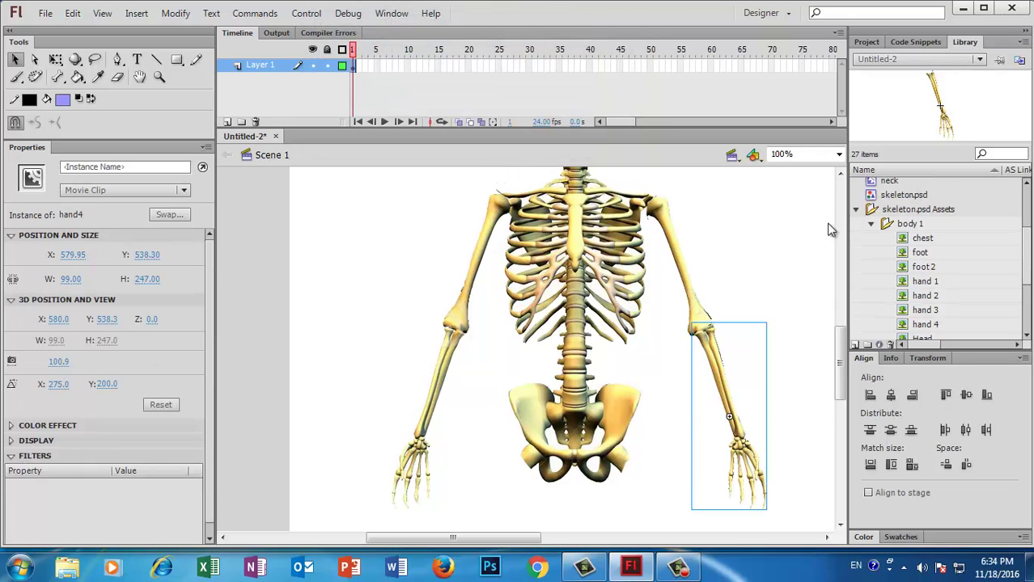
{"action": "left_click_drag", "start_coordinate": [1028, 269], "coordinate": [1027, 298]}
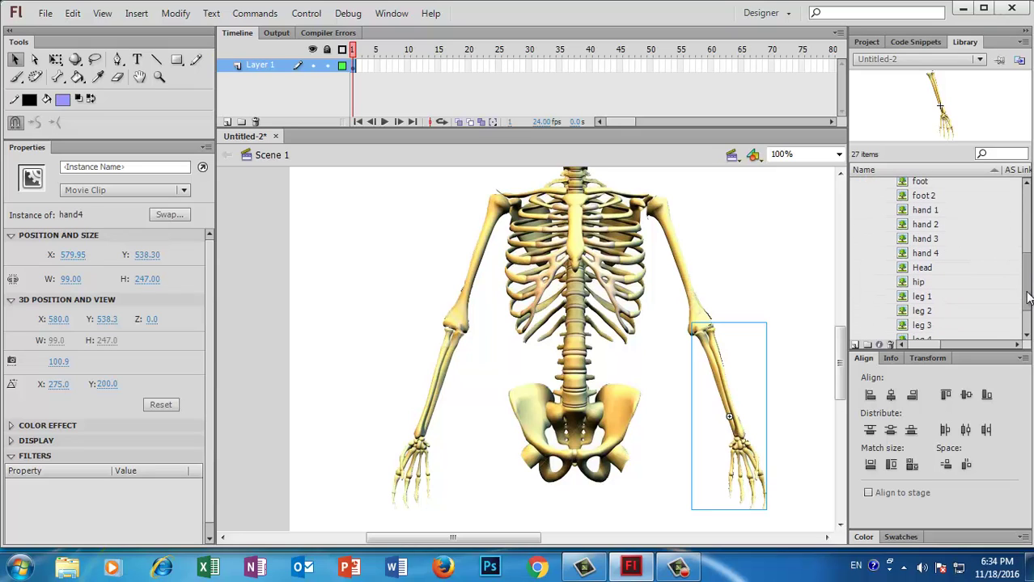
{"action": "left_click_drag", "start_coordinate": [1027, 298], "coordinate": [1028, 312]}
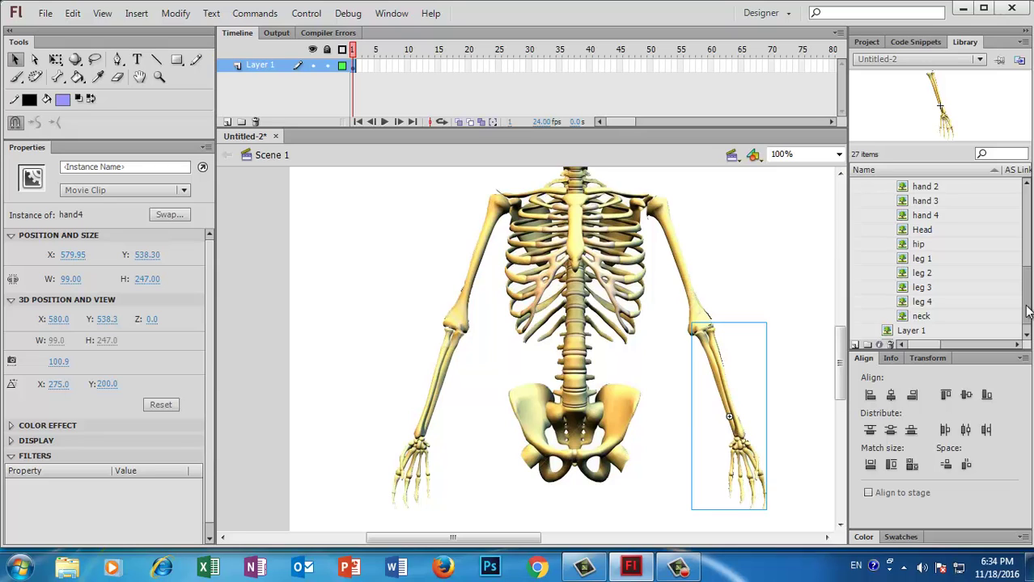
{"action": "left_click_drag", "start_coordinate": [1027, 311], "coordinate": [1027, 291]}
Step: Place the leg 1 thigh bone beside the pelvis and convert it to a leg movie clip
{"action": "left_click", "coordinate": [926, 317]}
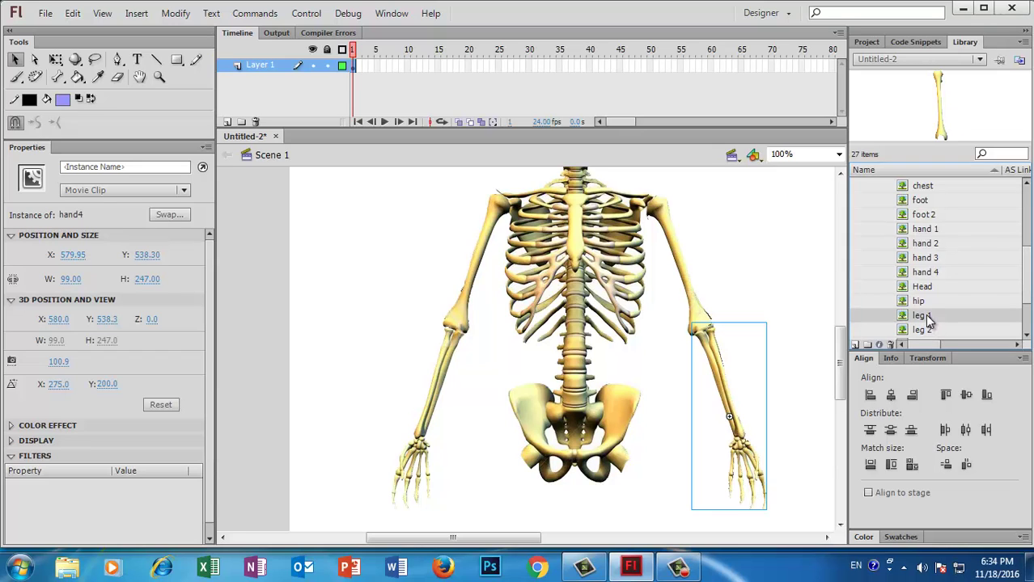
{"action": "left_click_drag", "start_coordinate": [926, 317], "coordinate": [527, 524]}
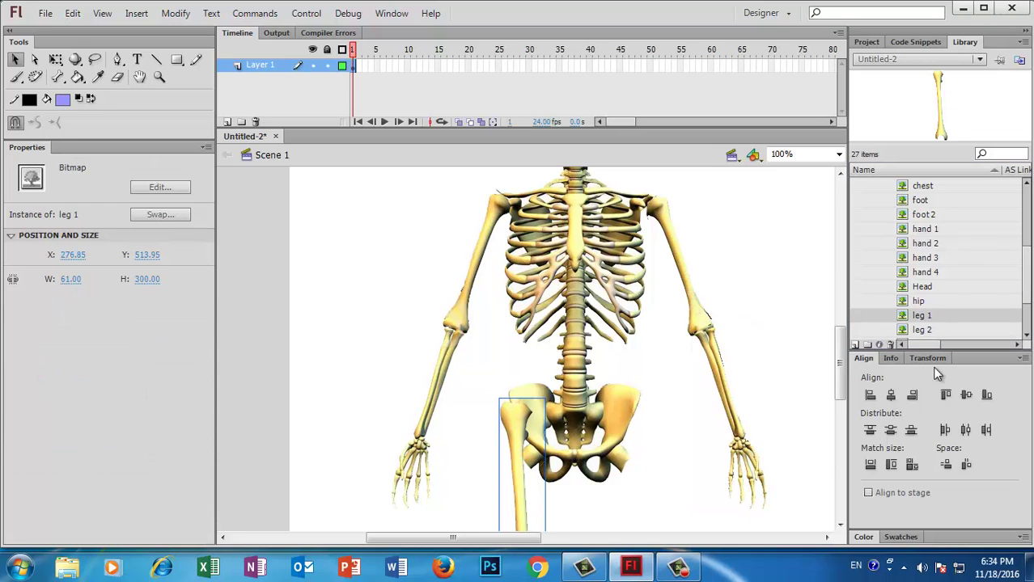
{"action": "left_click_drag", "start_coordinate": [840, 373], "coordinate": [840, 419]}
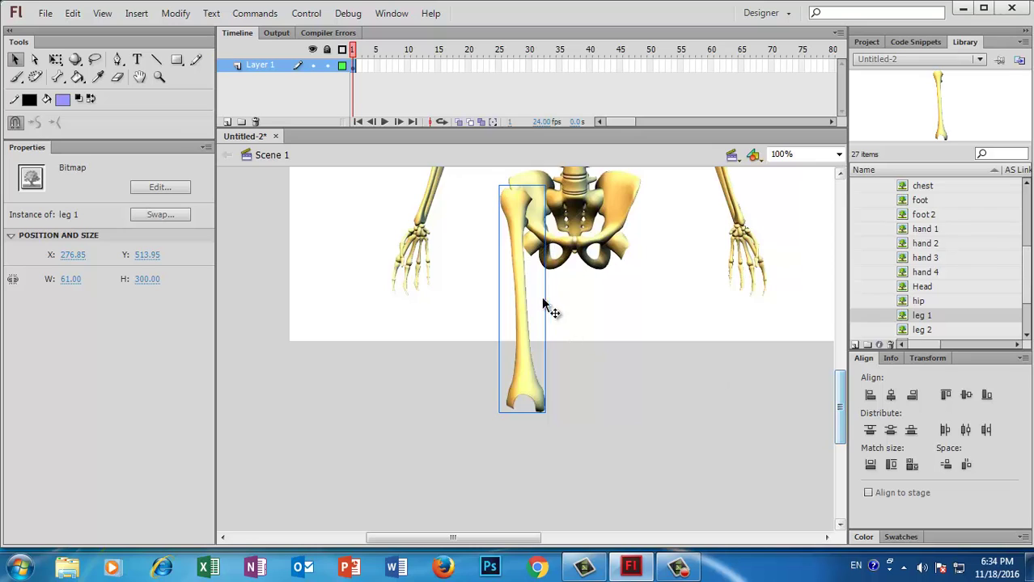
{"action": "left_click_drag", "start_coordinate": [521, 300], "coordinate": [520, 351]}
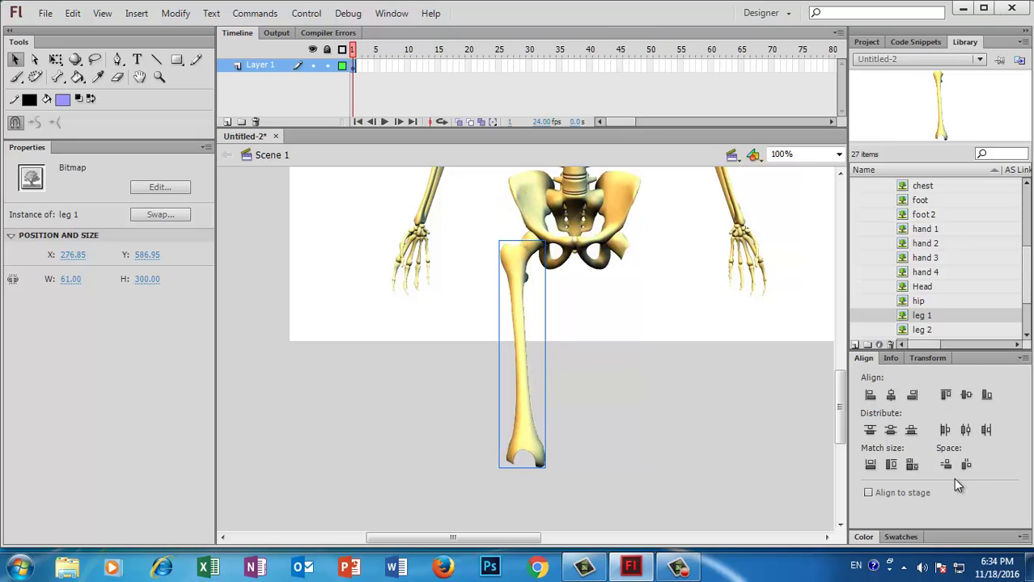
{"action": "key", "text": "F8"}
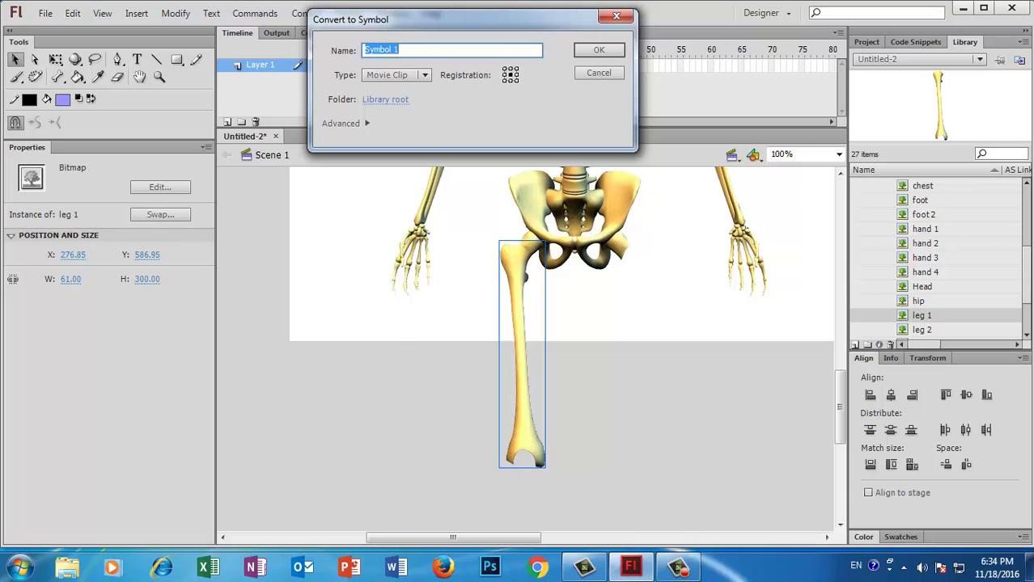
{"action": "type", "text": "leg"}
{"action": "left_click", "coordinate": [606, 53]}
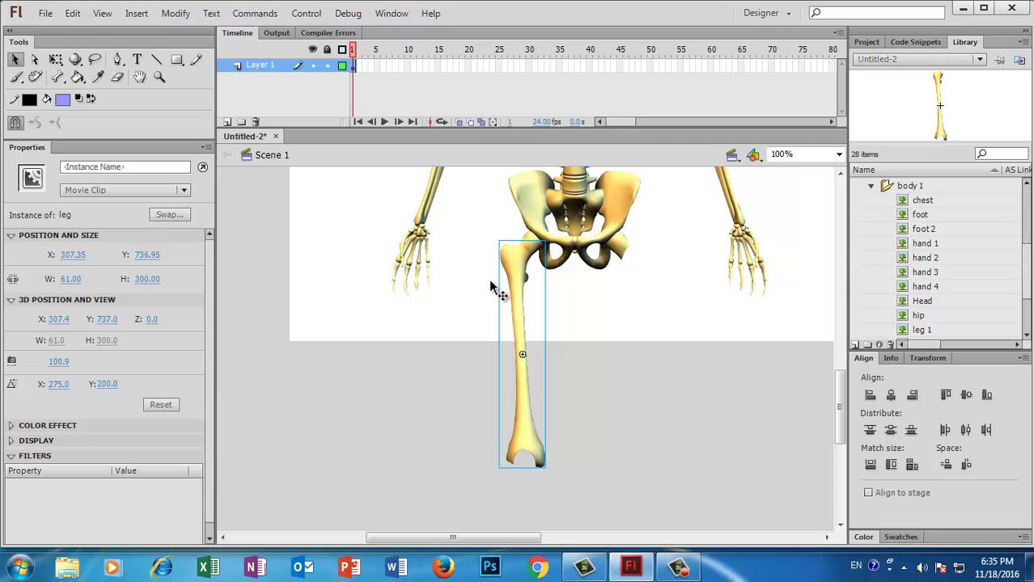
Step: Put the leg 2 shin under the knee and make it movie clip 'leg 2'
{"action": "left_click_drag", "start_coordinate": [1028, 278], "coordinate": [1026, 319]}
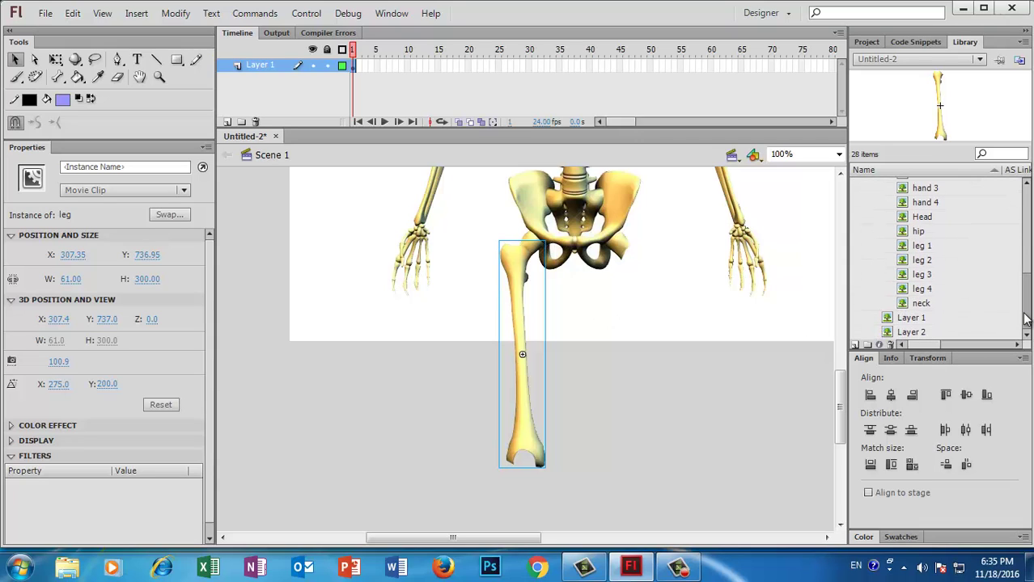
{"action": "left_click_drag", "start_coordinate": [1026, 319], "coordinate": [1026, 316]}
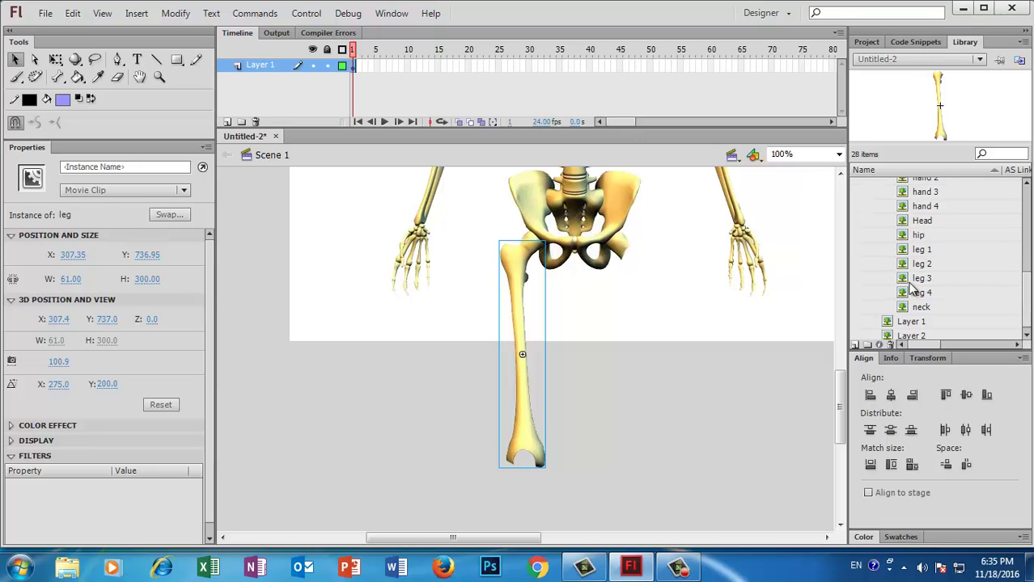
{"action": "left_click_drag", "start_coordinate": [921, 264], "coordinate": [526, 459]}
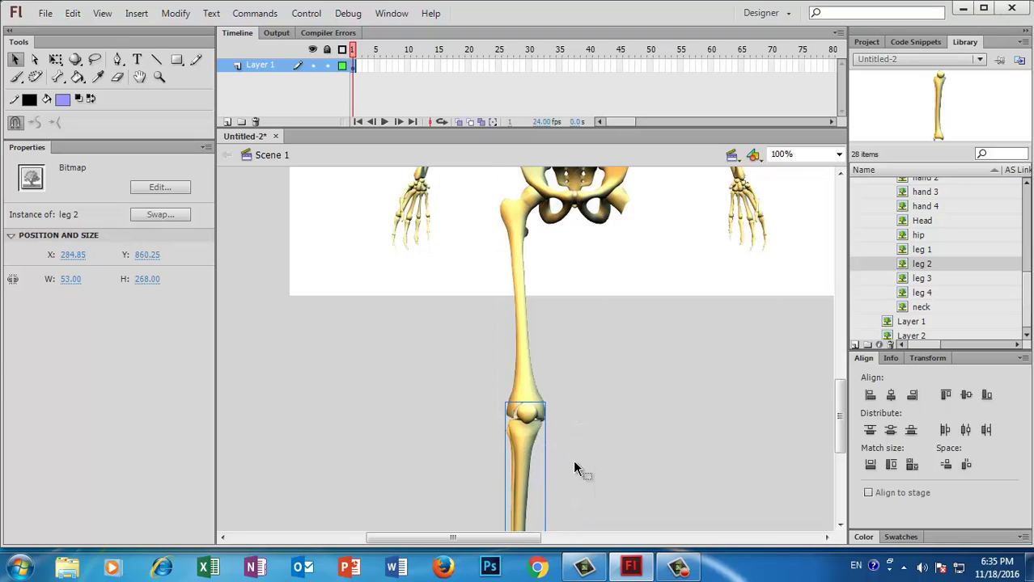
{"action": "key", "text": "Left"}
{"action": "key", "text": "Left"}
{"action": "key", "text": "Left"}
{"action": "key", "text": "Left"}
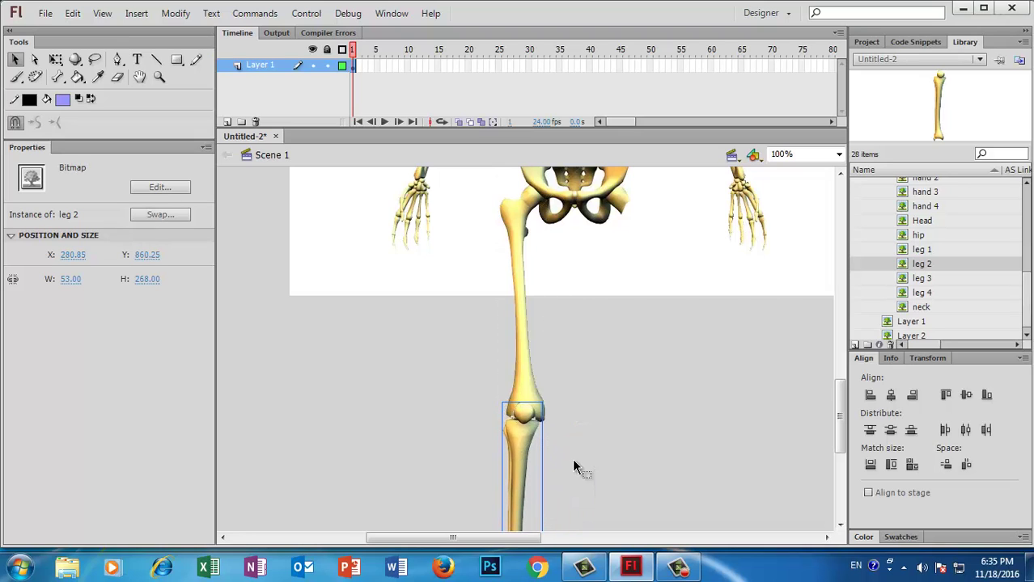
{"action": "key", "text": "F8"}
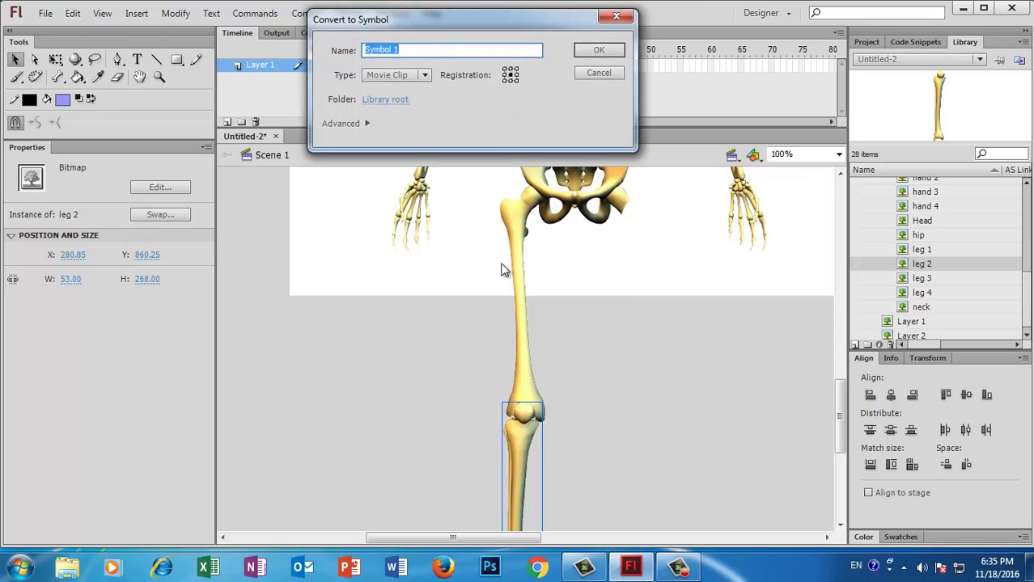
{"action": "key", "text": "BackSpace"}
{"action": "type", "text": "leg 2"}
{"action": "key", "text": "Return"}
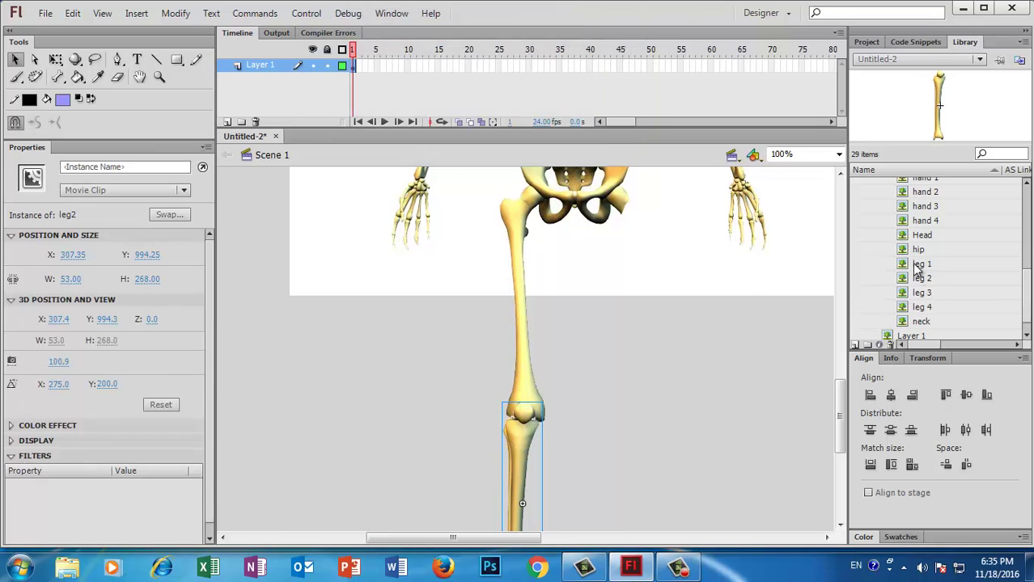
Step: Position the leg 3 thigh at the right hip and convert it to a movie clip
{"action": "left_click_drag", "start_coordinate": [921, 293], "coordinate": [647, 300]}
{"action": "left_click_drag", "start_coordinate": [649, 247], "coordinate": [629, 237]}
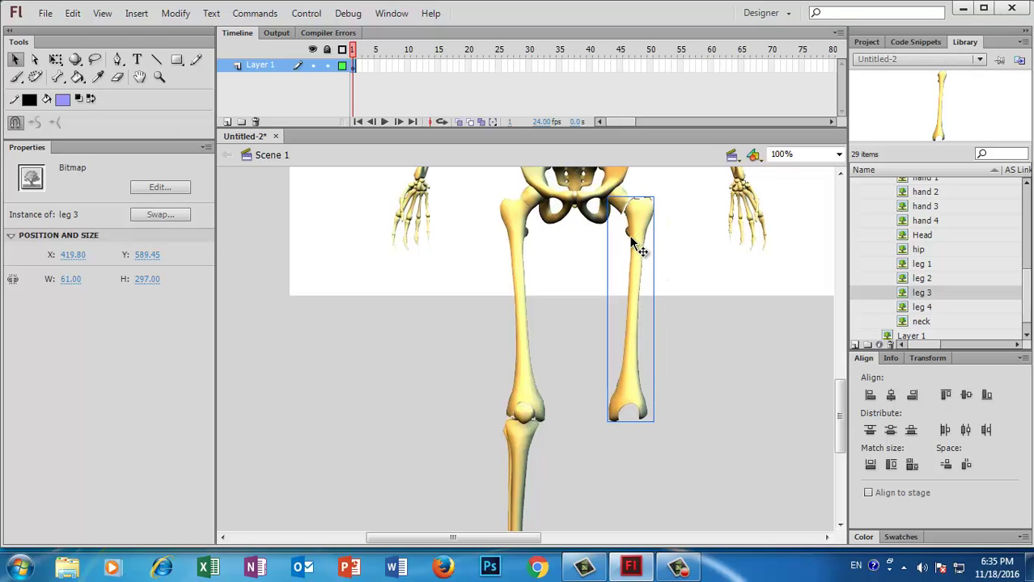
{"action": "key", "text": "Left"}
{"action": "key", "text": "Down"}
{"action": "key", "text": "Down"}
{"action": "key", "text": "Left"}
{"action": "key", "text": "Left"}
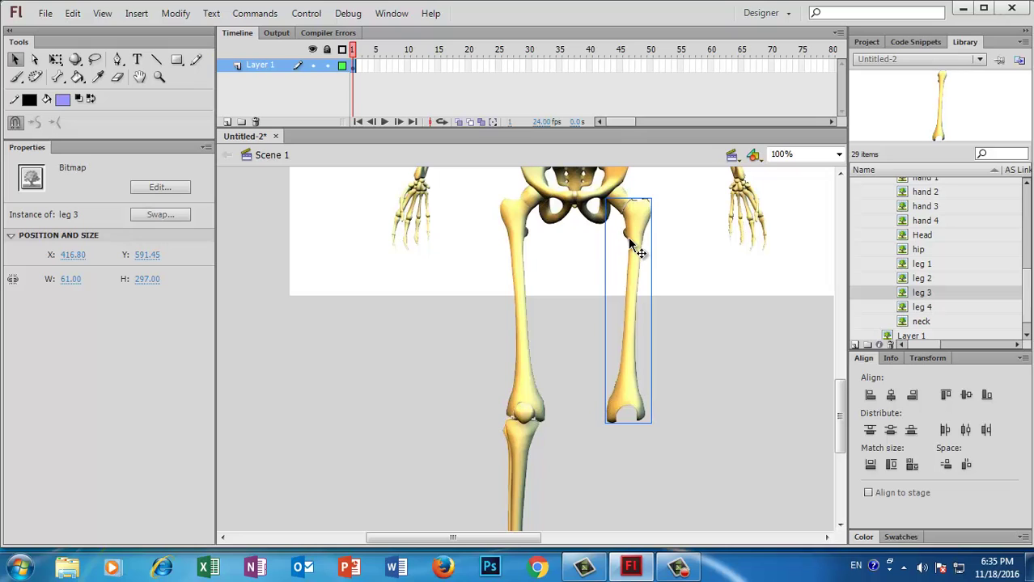
{"action": "key", "text": "Left"}
{"action": "key", "text": "Down"}
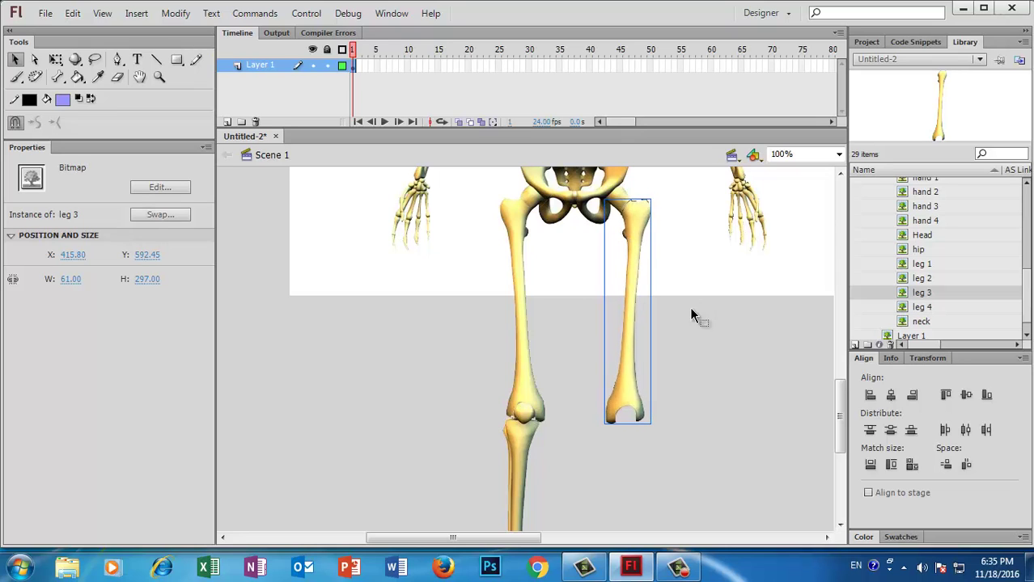
{"action": "key", "text": "F8"}
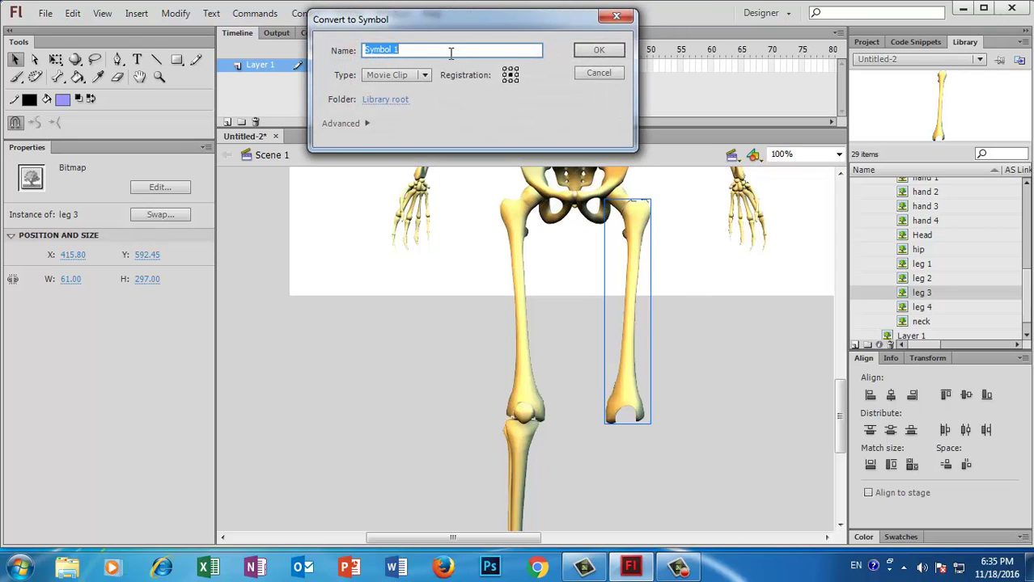
{"action": "type", "text": "leg3"}
{"action": "key", "text": "Return"}
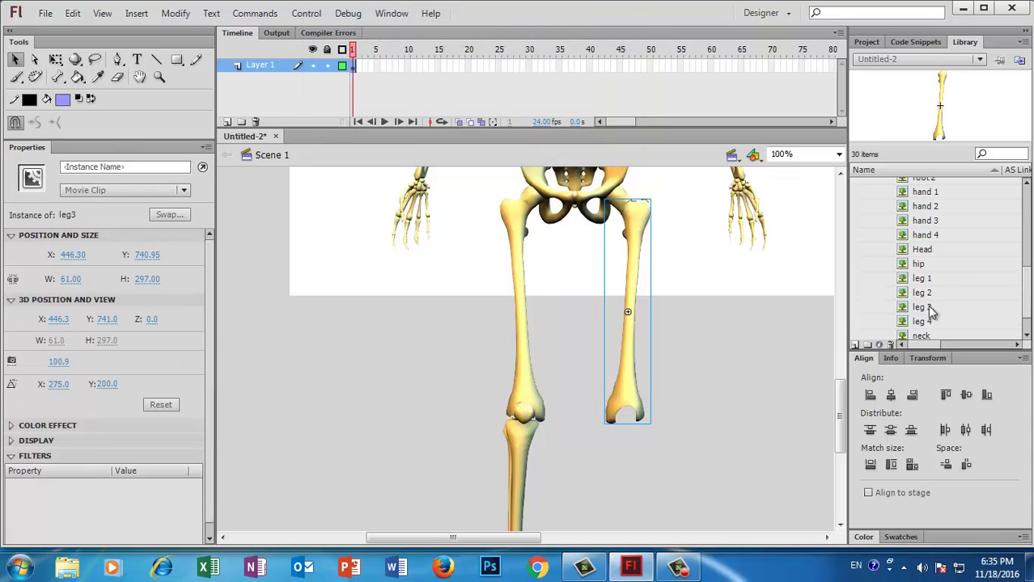
Step: Fit the leg 4 shin under the right knee as movie clip 'leg4'
{"action": "left_click_drag", "start_coordinate": [926, 322], "coordinate": [625, 465]}
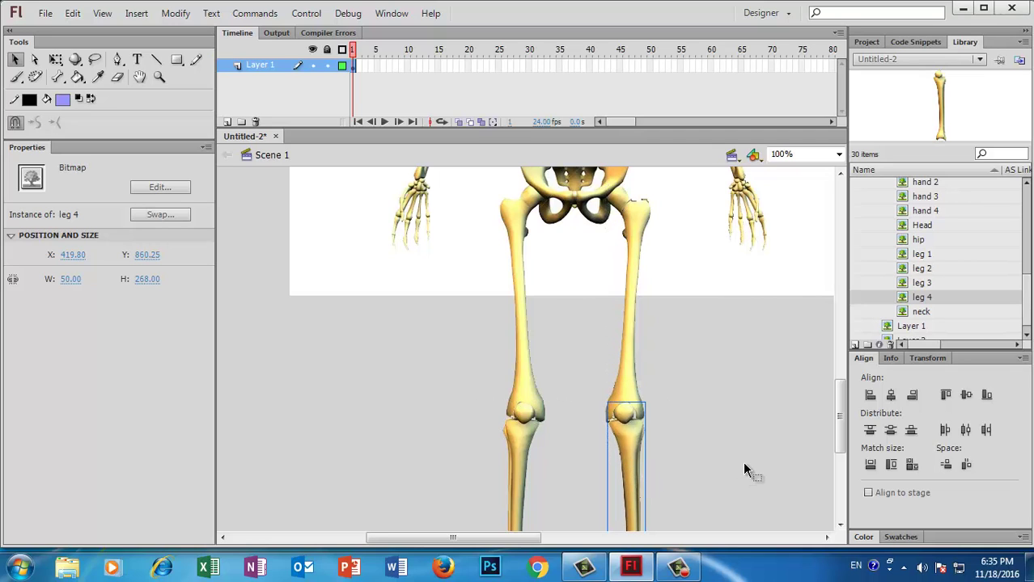
{"action": "key", "text": "Right"}
{"action": "key", "text": "Down"}
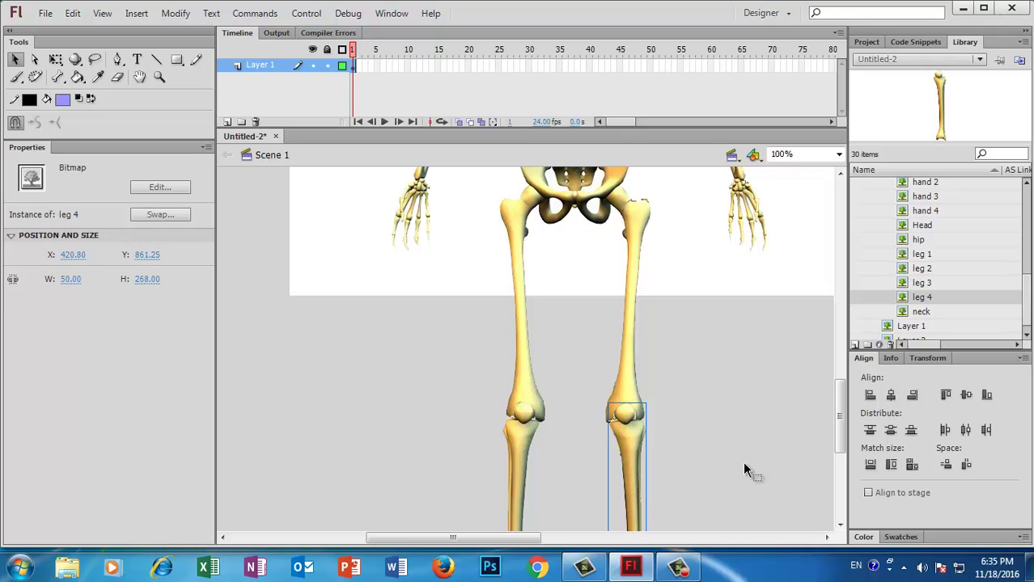
{"action": "key", "text": "F8"}
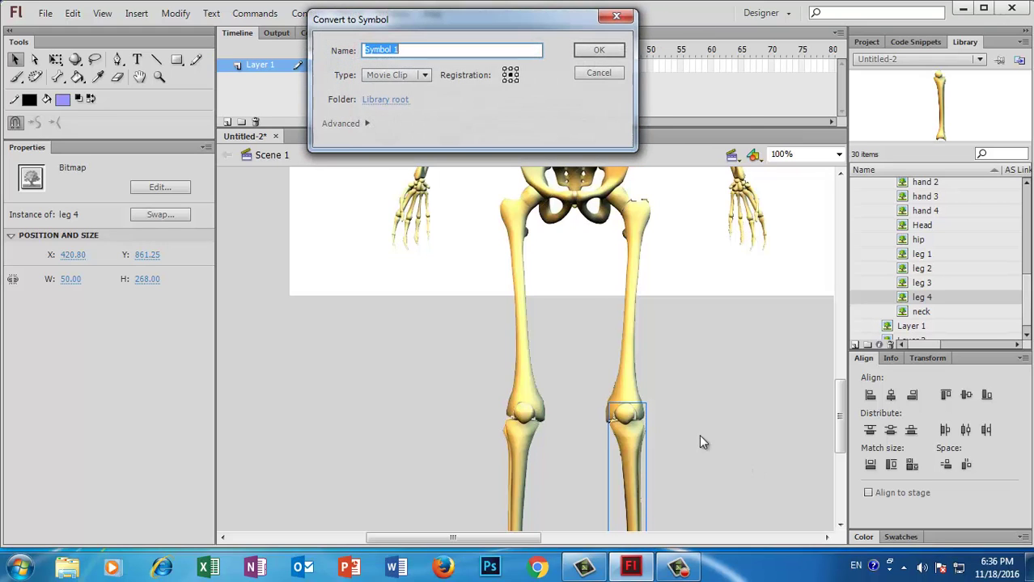
{"action": "type", "text": "leg4"}
{"action": "left_click", "coordinate": [600, 51]}
{"action": "left_click_drag", "start_coordinate": [839, 414], "coordinate": [839, 453]}
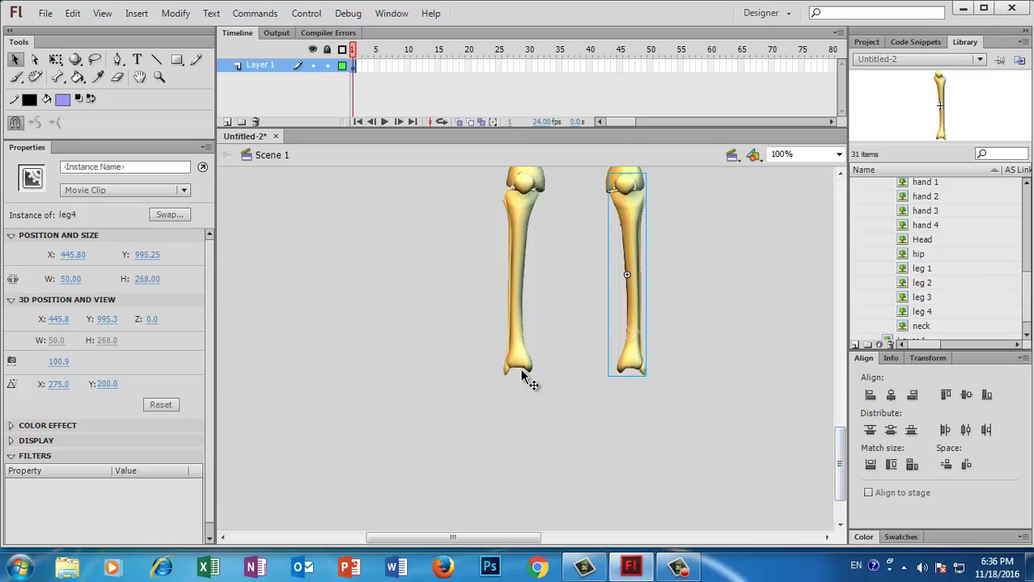
{"action": "scroll", "coordinate": [1026, 300], "scroll_direction": "up", "scroll_amount": 3}
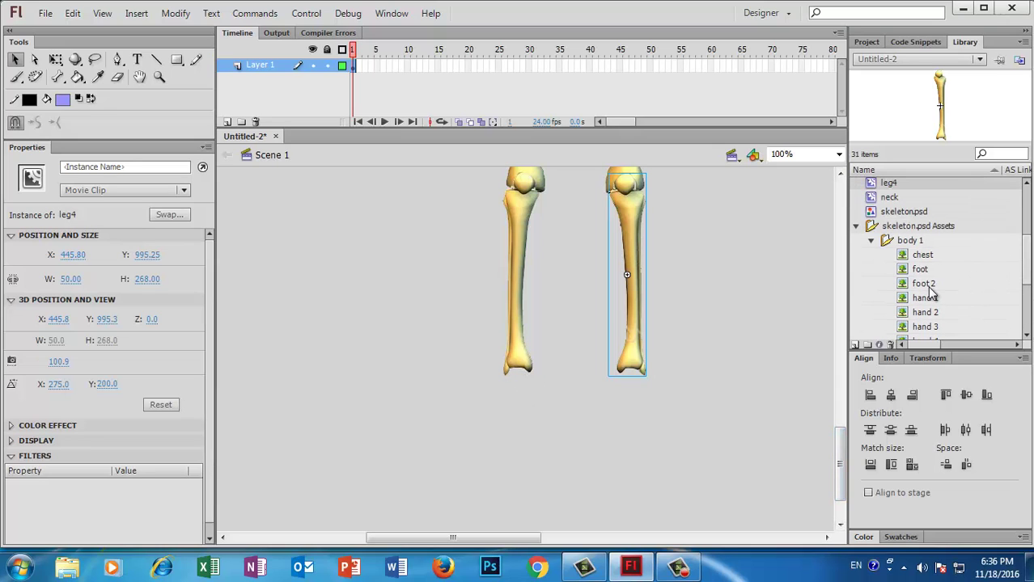
Step: Place the foot under the left shin as movie clip 'foot1'
{"action": "left_click_drag", "start_coordinate": [921, 269], "coordinate": [513, 387]}
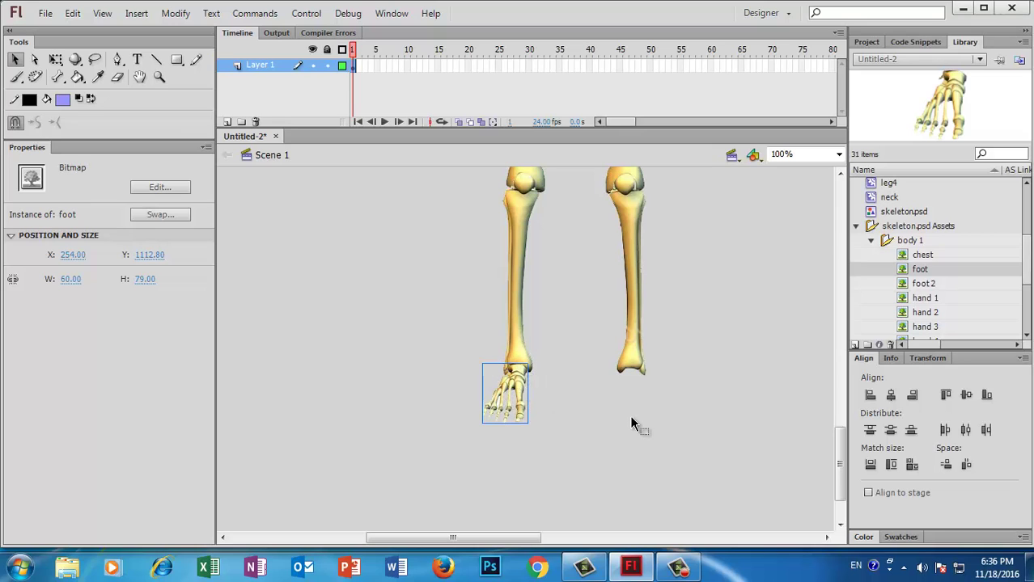
{"action": "key", "text": "F8"}
{"action": "type", "text": "foot"}
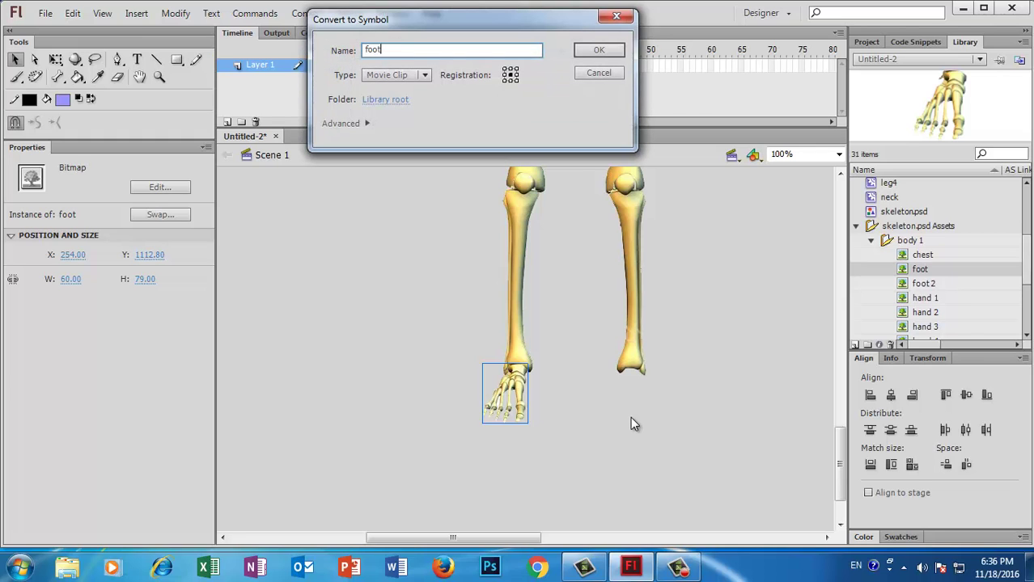
{"action": "type", "text": "1"}
{"action": "key", "text": "Return"}
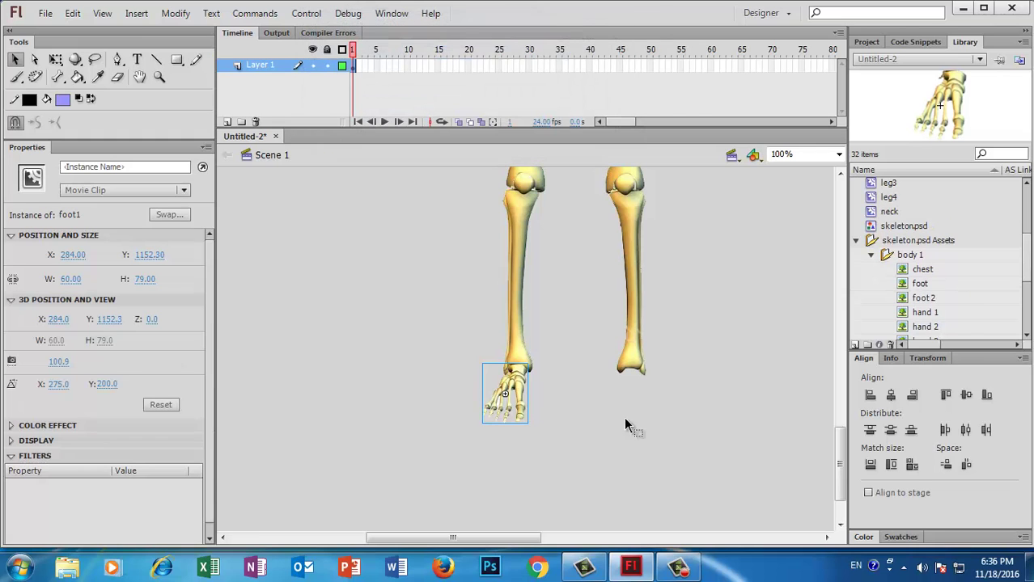
Step: Place foot 2 under the right shin as a foot2 movie clip
{"action": "left_click_drag", "start_coordinate": [934, 299], "coordinate": [636, 398]}
{"action": "key", "text": "F8"}
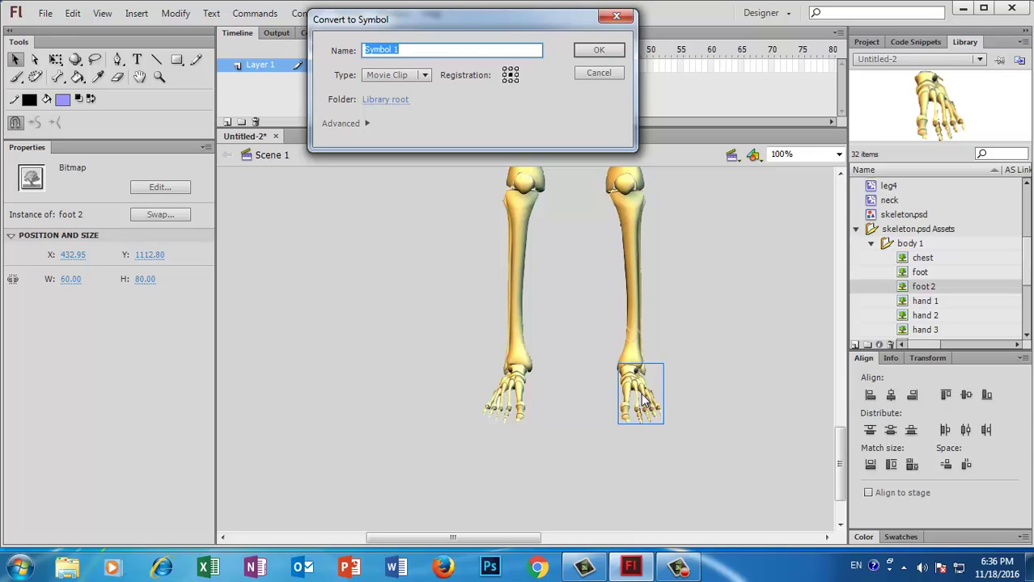
{"action": "type", "text": "foot2"}
{"action": "key", "text": "Return"}
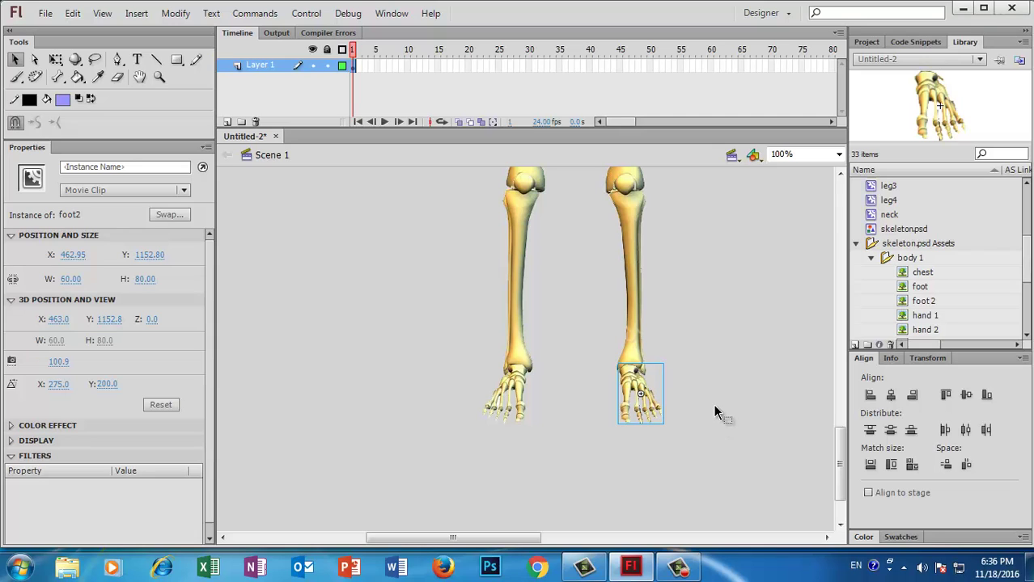
{"action": "key", "text": "ctrl+minus"}
{"action": "key", "text": "ctrl+minus"}
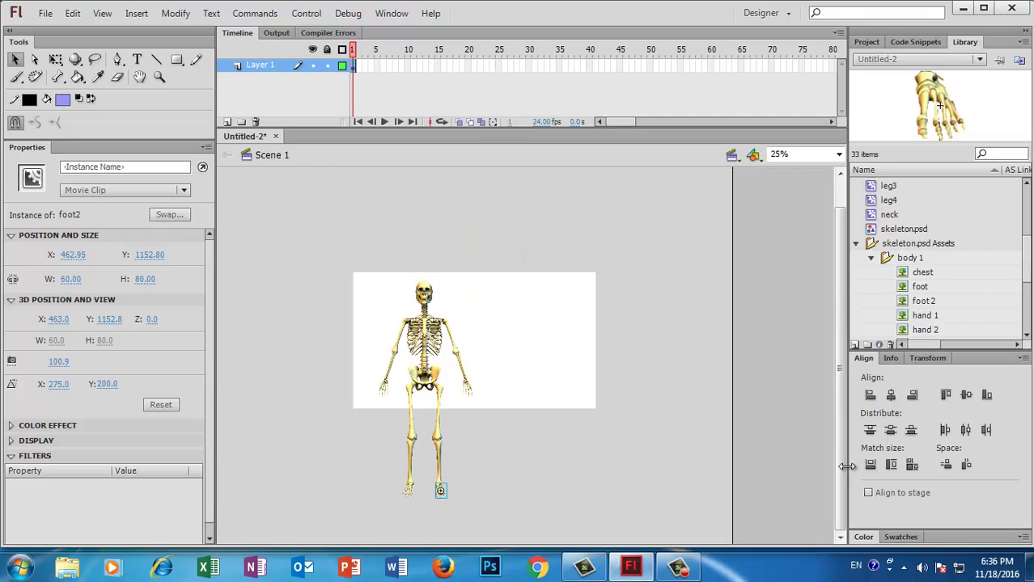
Step: Scale all frame 1 skeleton pieces down with Free Transform and centre them on the stage
{"action": "left_click", "coordinate": [351, 67]}
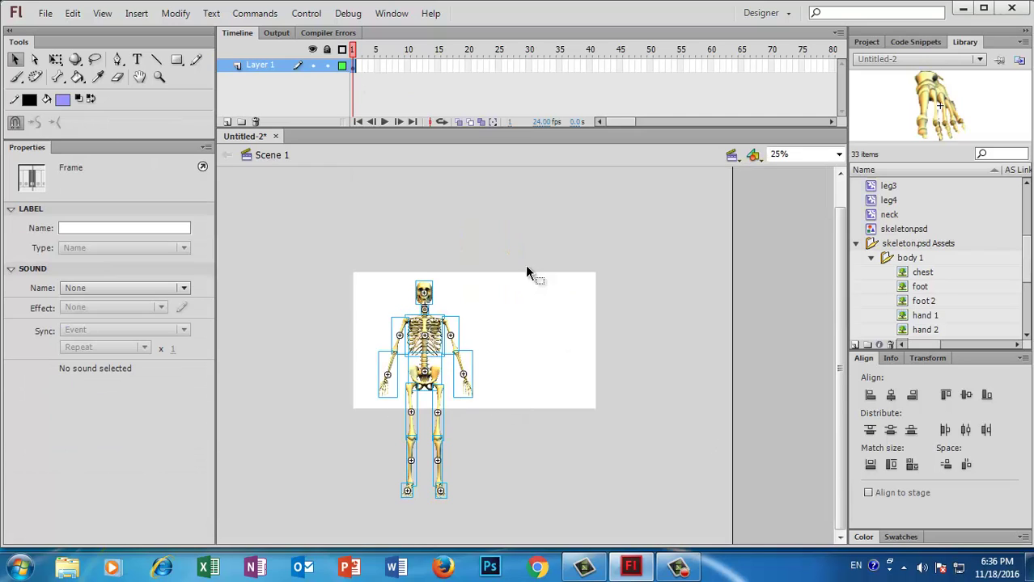
{"action": "left_click", "coordinate": [55, 63]}
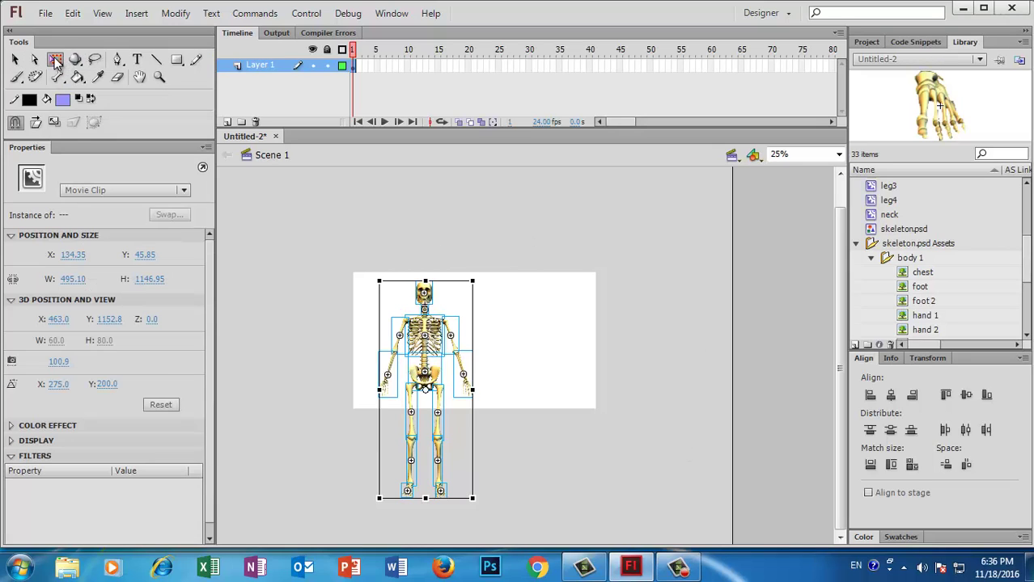
{"action": "left_click_drag", "start_coordinate": [474, 498], "coordinate": [439, 390]}
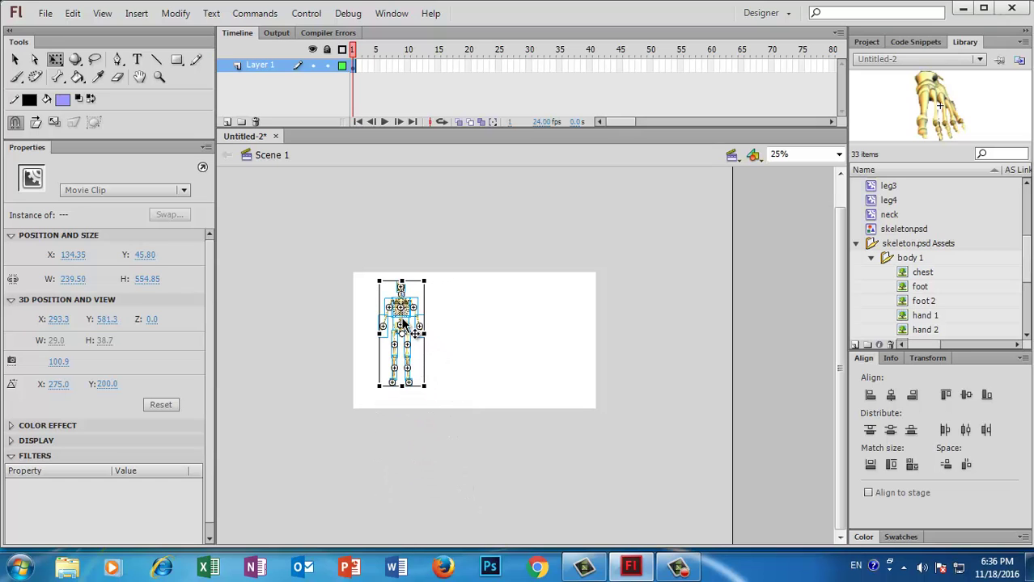
{"action": "left_click_drag", "start_coordinate": [407, 350], "coordinate": [472, 350]}
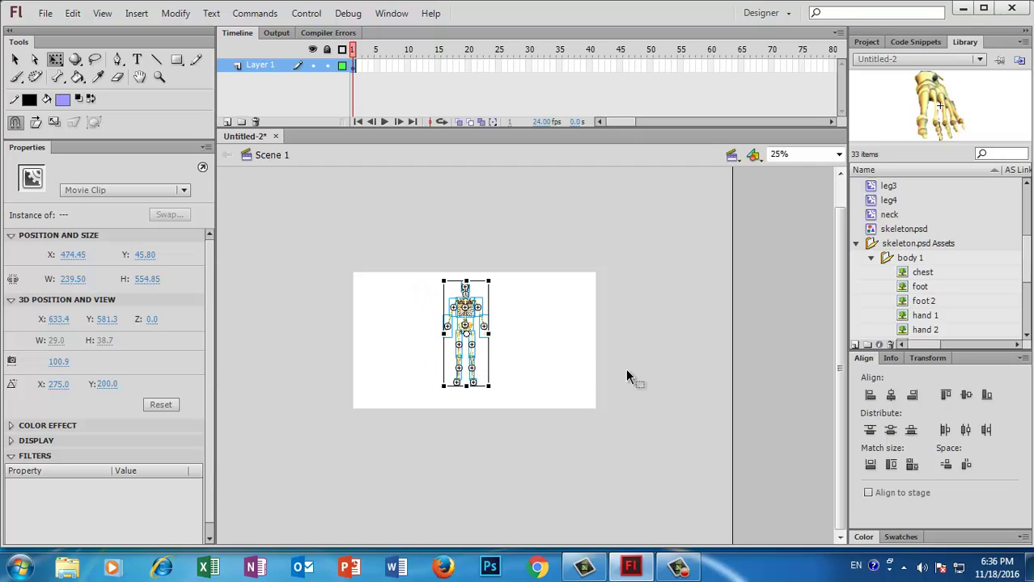
{"action": "key", "text": "ctrl+equal"}
{"action": "key", "text": "ctrl+equal"}
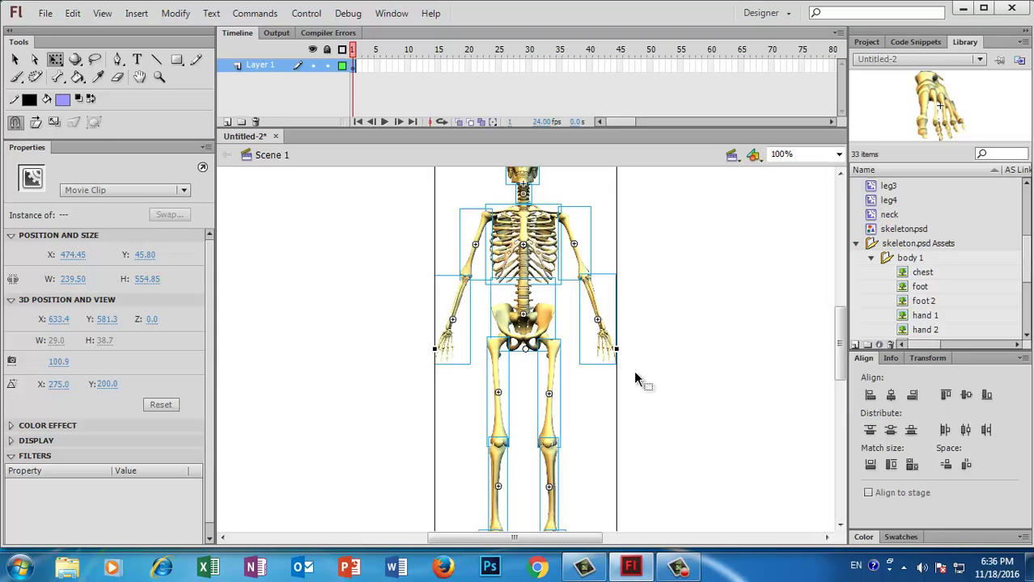
{"action": "left_click", "coordinate": [727, 370]}
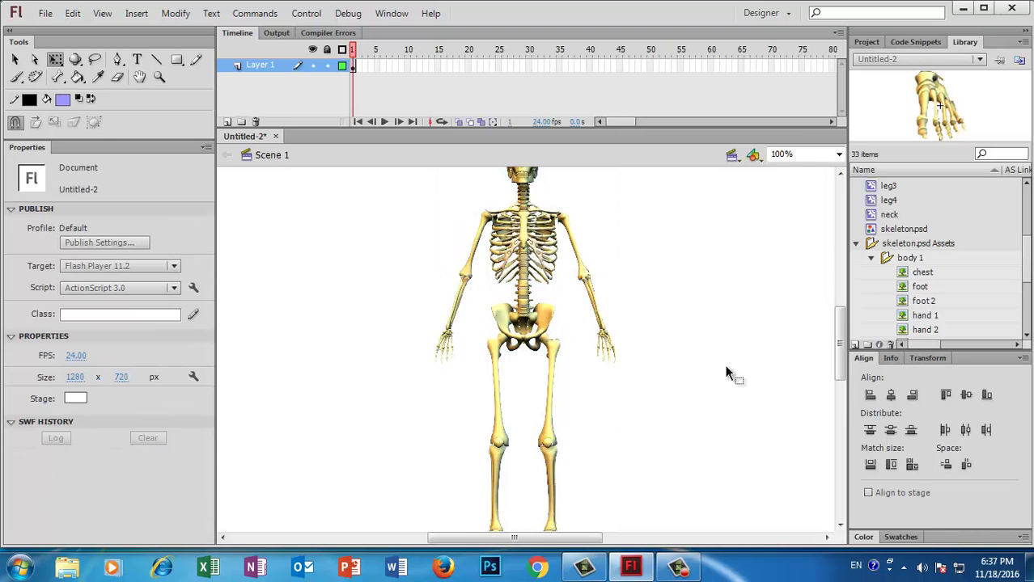
{"action": "scroll", "coordinate": [725, 373], "scroll_direction": "up", "scroll_amount": 3}
{"action": "scroll", "coordinate": [724, 369], "scroll_direction": "down", "scroll_amount": 2}
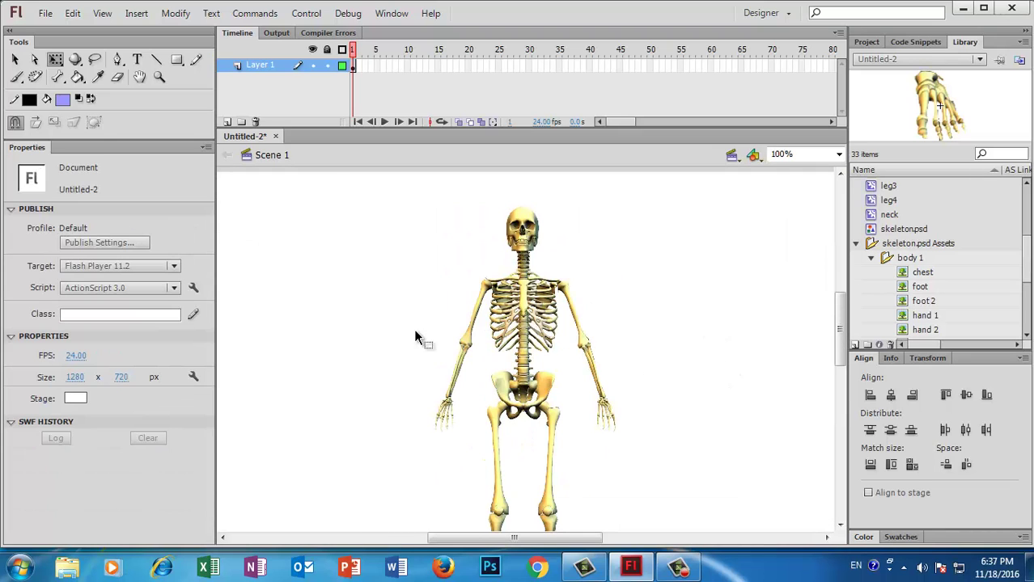
Step: Draw bones from the chest to the neck, the left shoulder and the right shoulder
{"action": "left_click", "coordinate": [57, 78]}
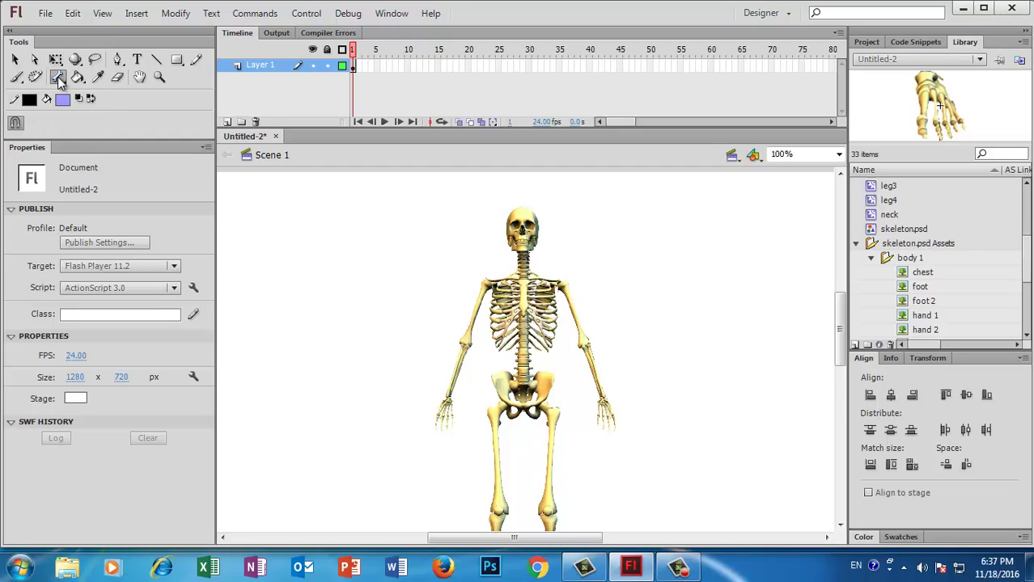
{"action": "left_click", "coordinate": [526, 320]}
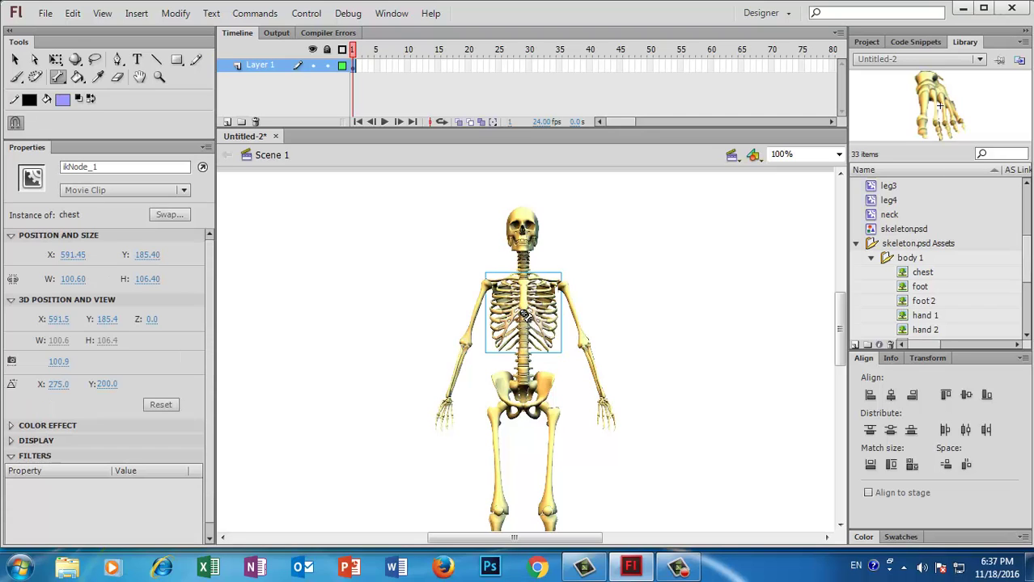
{"action": "left_click_drag", "start_coordinate": [524, 312], "coordinate": [526, 253]}
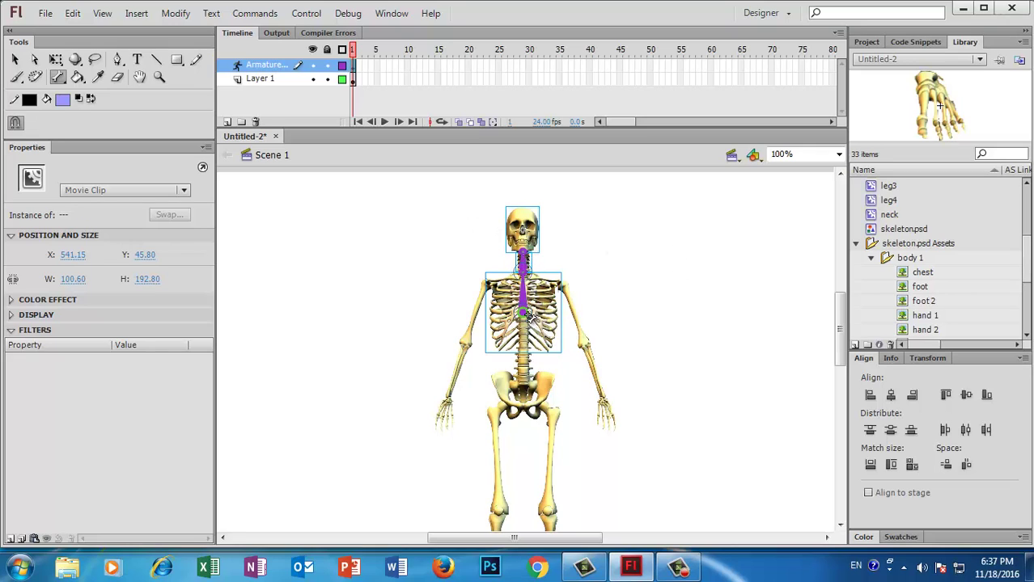
{"action": "left_click_drag", "start_coordinate": [523, 316], "coordinate": [465, 346]}
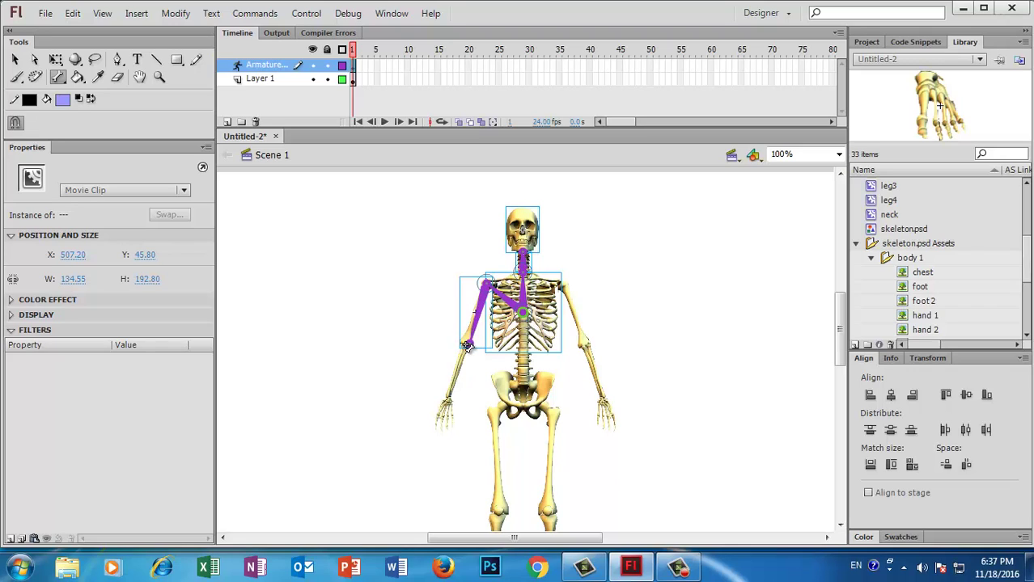
{"action": "mouse_move", "coordinate": [466, 346]}
{"action": "left_mouse_down"}
{"action": "mouse_move", "coordinate": [447, 405]}
{"action": "mouse_move", "coordinate": [474, 374]}
{"action": "mouse_move", "coordinate": [470, 348]}
{"action": "left_mouse_up"}
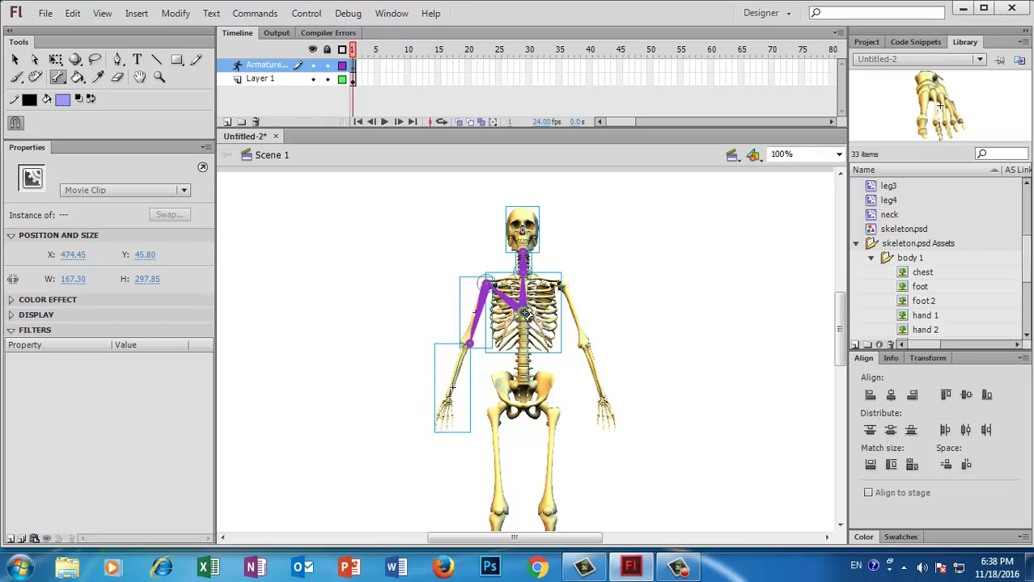
{"action": "left_click_drag", "start_coordinate": [525, 313], "coordinate": [590, 349]}
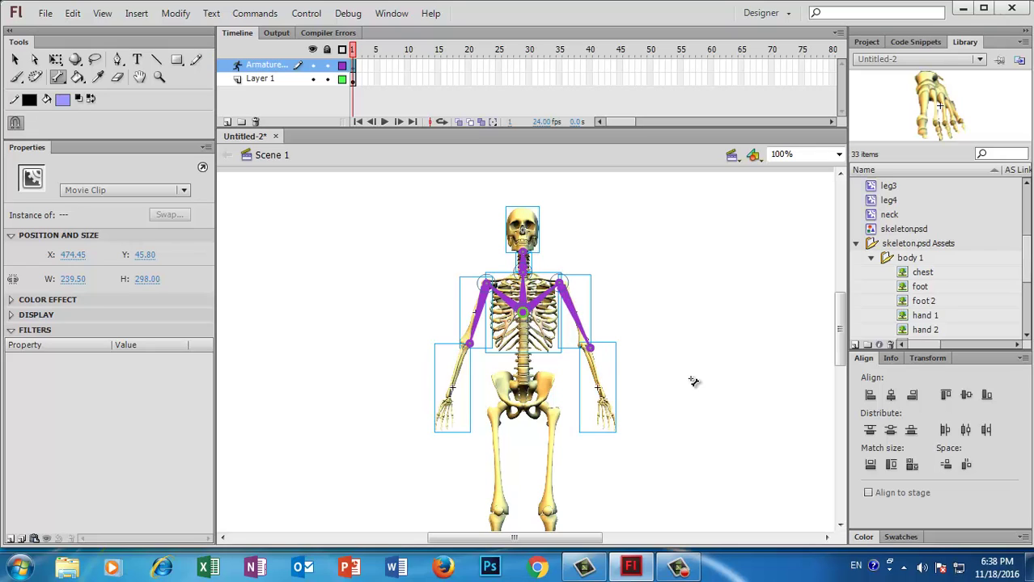
Step: Add bones from the spine to the pelvis and to each hip
{"action": "scroll", "coordinate": [840, 331], "scroll_direction": "down", "scroll_amount": 3}
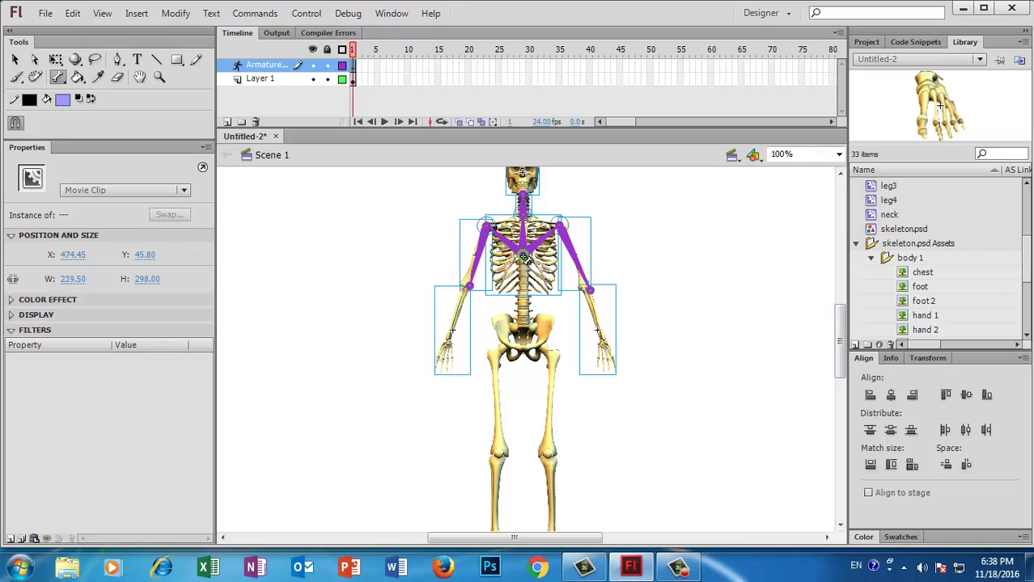
{"action": "left_click_drag", "start_coordinate": [523, 257], "coordinate": [524, 298]}
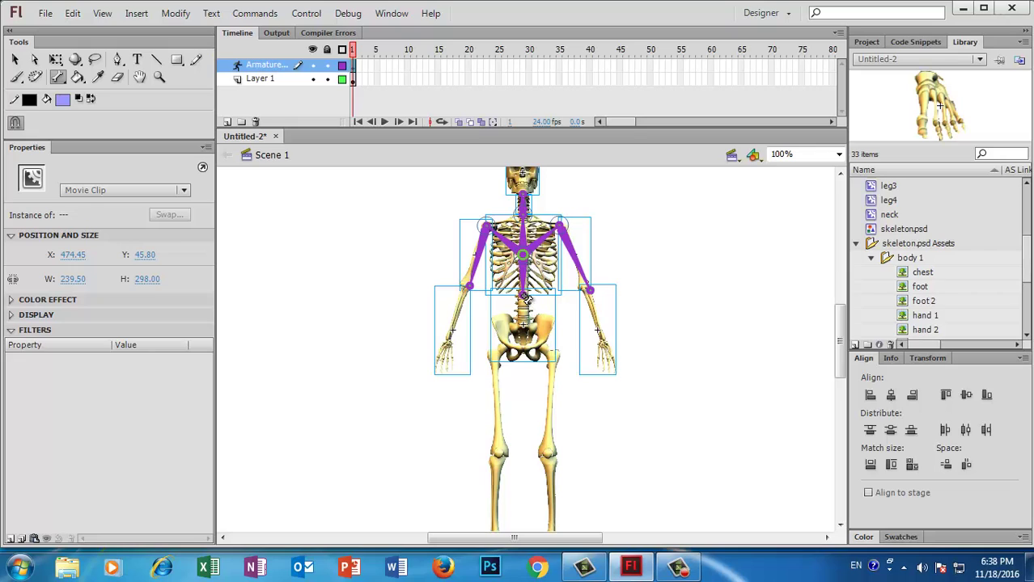
{"action": "left_click_drag", "start_coordinate": [525, 298], "coordinate": [498, 354]}
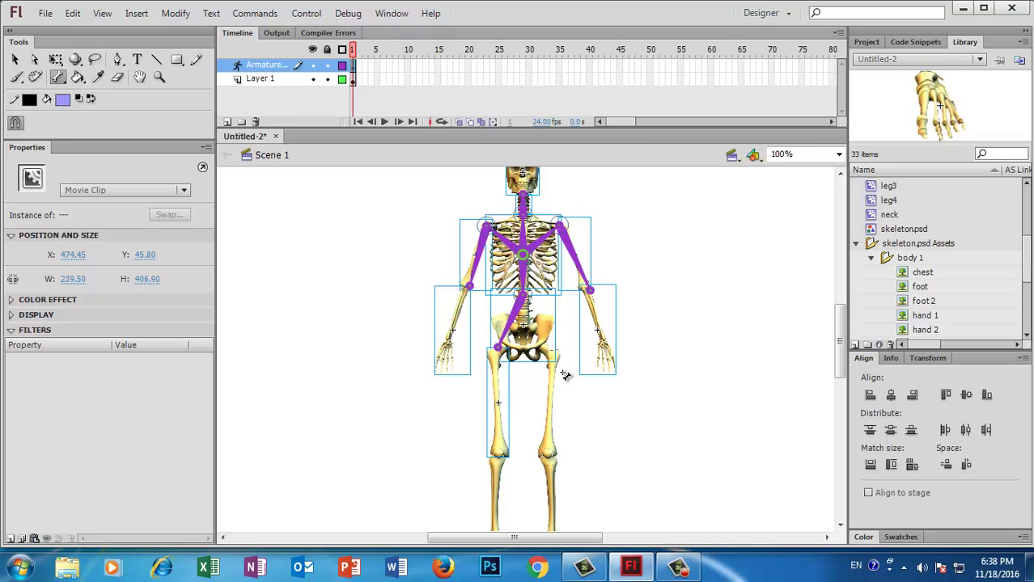
{"action": "left_click_drag", "start_coordinate": [524, 296], "coordinate": [555, 358]}
Step: Run bones down both thighs to the knees and both shins to the ankles
{"action": "scroll", "coordinate": [633, 388], "scroll_direction": "down", "scroll_amount": 3}
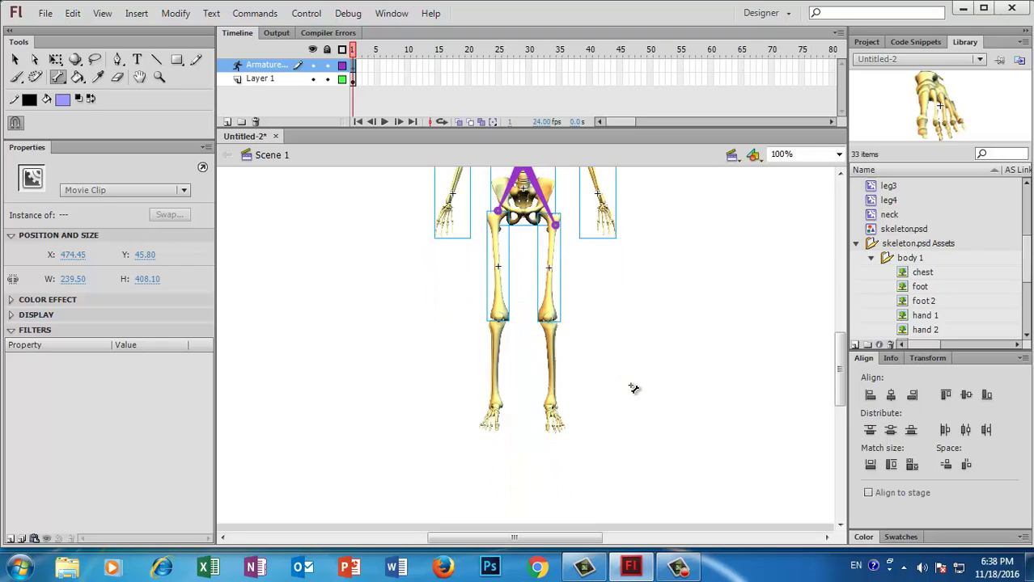
{"action": "left_click_drag", "start_coordinate": [497, 211], "coordinate": [498, 319]}
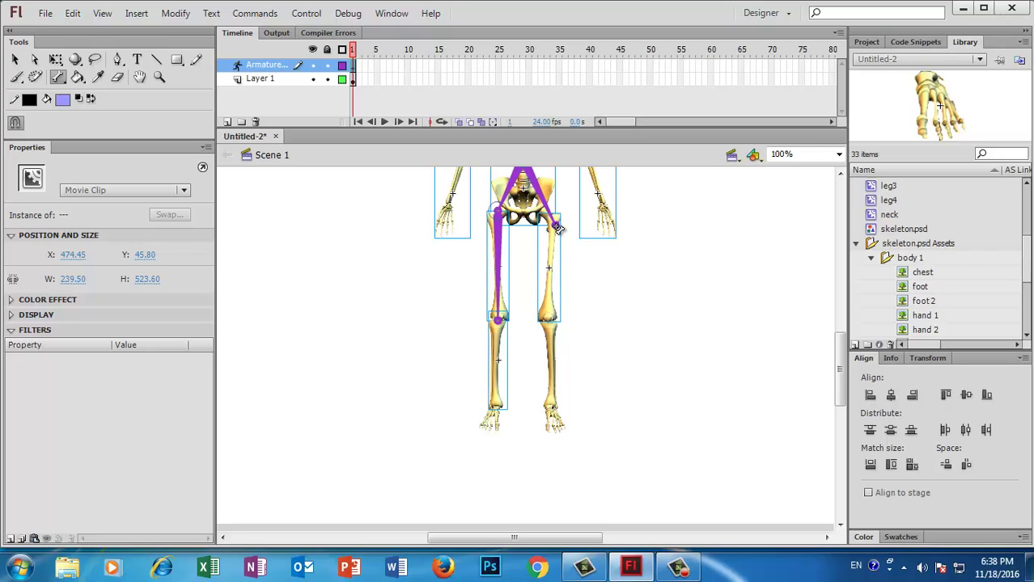
{"action": "left_click_drag", "start_coordinate": [559, 229], "coordinate": [549, 321]}
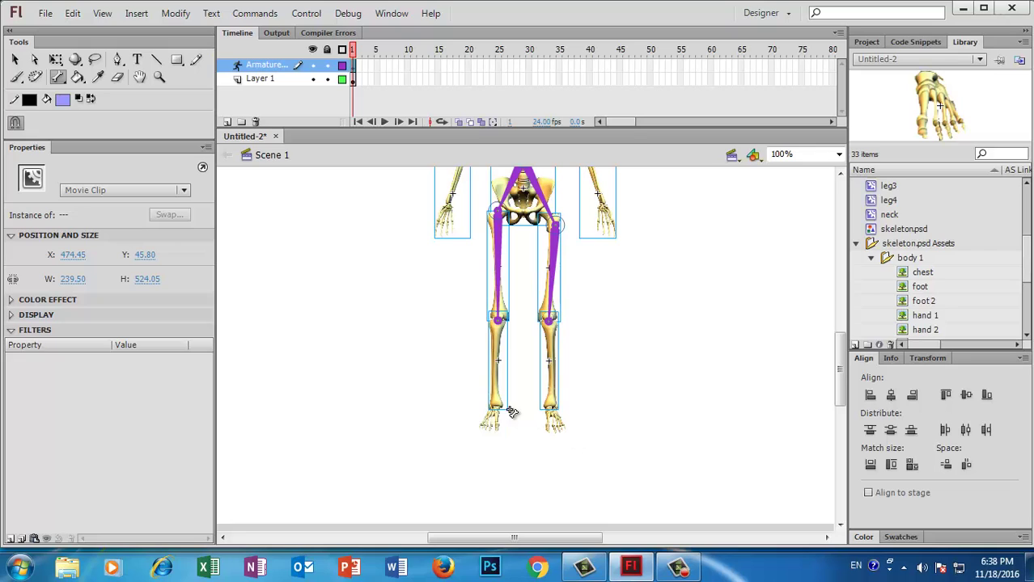
{"action": "left_click_drag", "start_coordinate": [498, 320], "coordinate": [497, 413]}
{"action": "left_click_drag", "start_coordinate": [549, 322], "coordinate": [551, 411]}
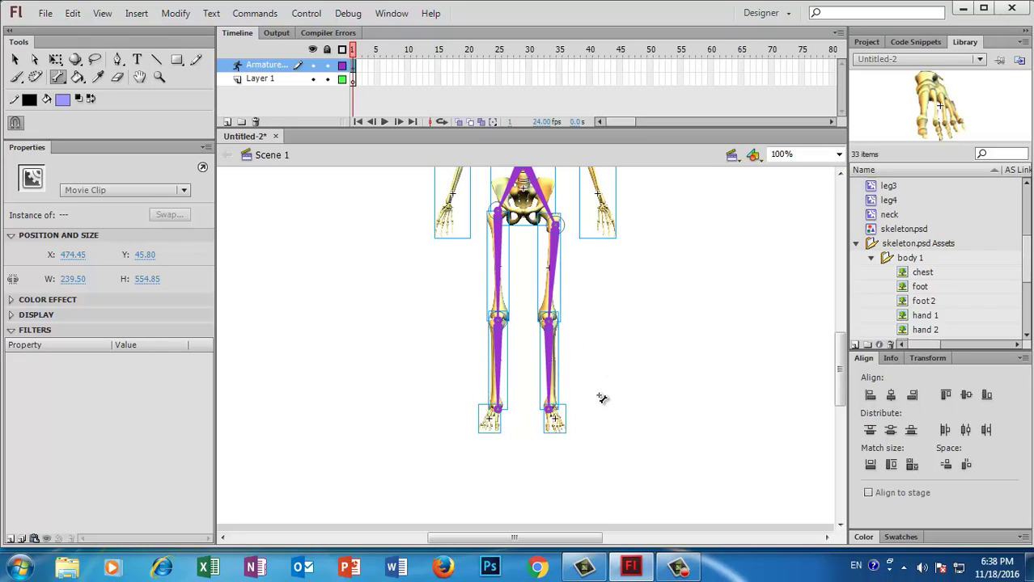
{"action": "scroll", "coordinate": [773, 404], "scroll_direction": "up", "scroll_amount": 5}
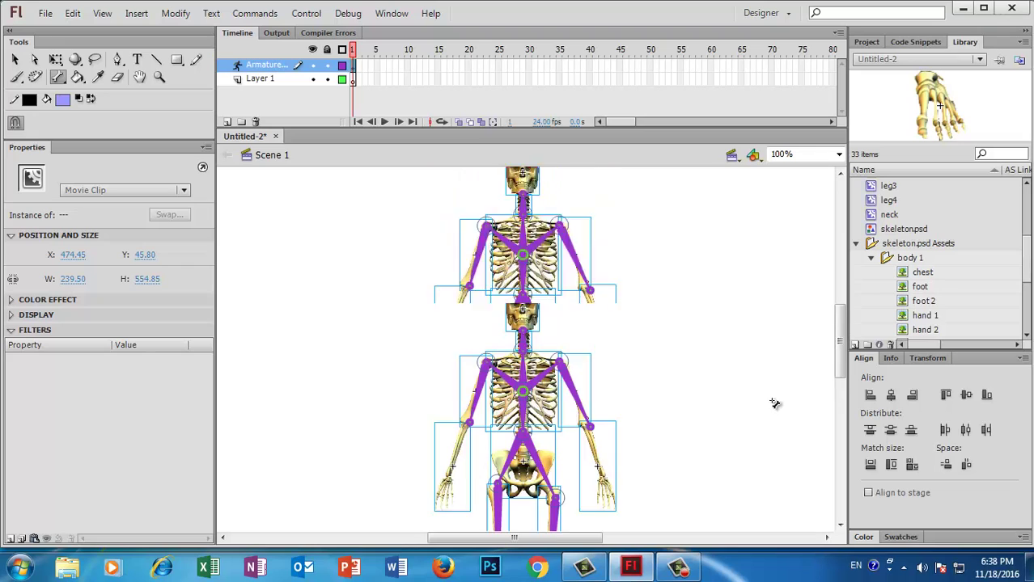
{"action": "scroll", "coordinate": [777, 406], "scroll_direction": "down", "scroll_amount": 4}
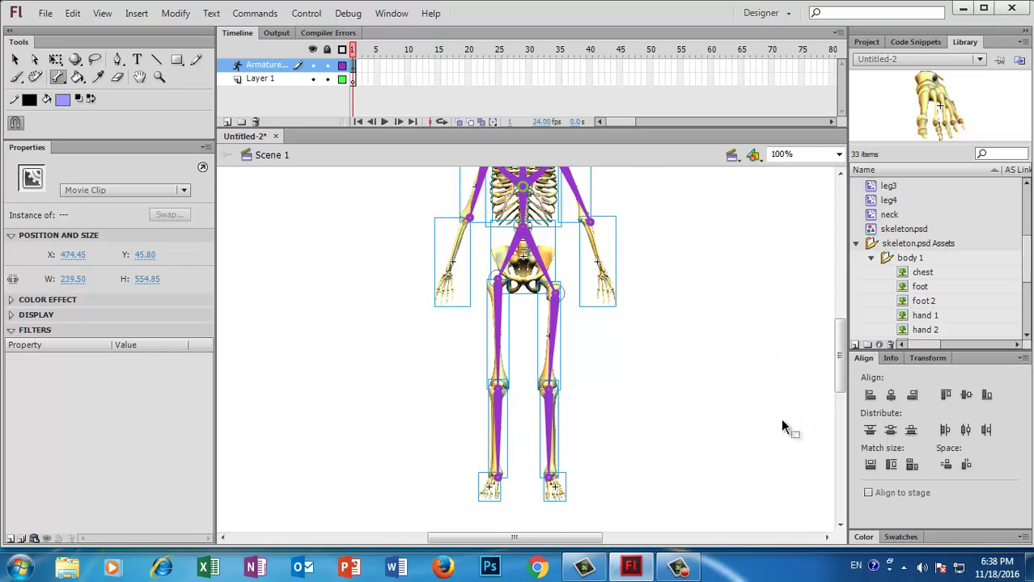
{"action": "key", "text": "ctrl+="}
{"action": "key", "text": "ctrl+="}
{"action": "key", "text": "ctrl+minus"}
{"action": "key", "text": "ctrl+minus"}
{"action": "key", "text": "ctrl+minus"}
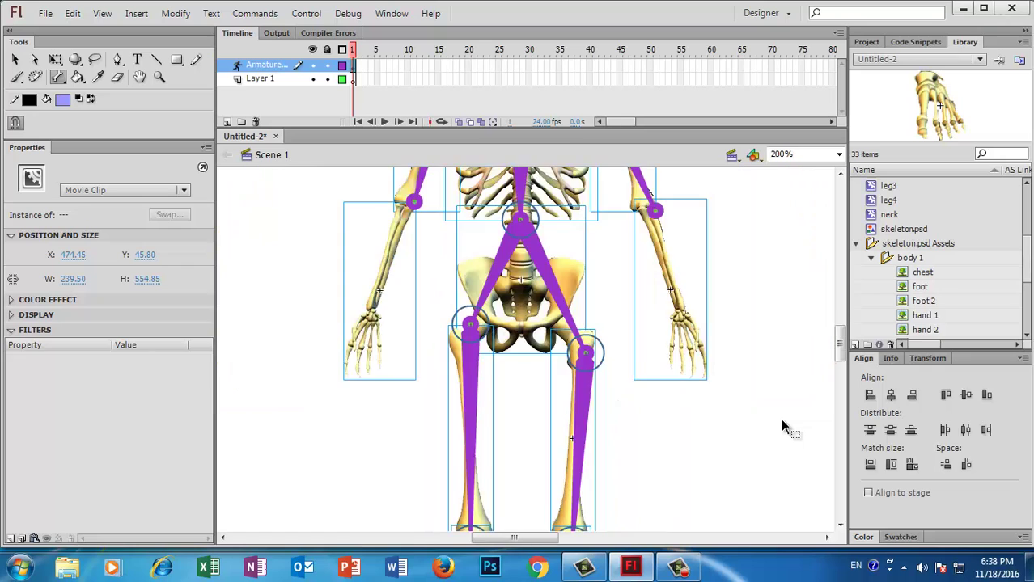
Step: With the Selection tool, test the arms and pose the left arm outward, angled down
{"action": "left_click", "coordinate": [16, 60]}
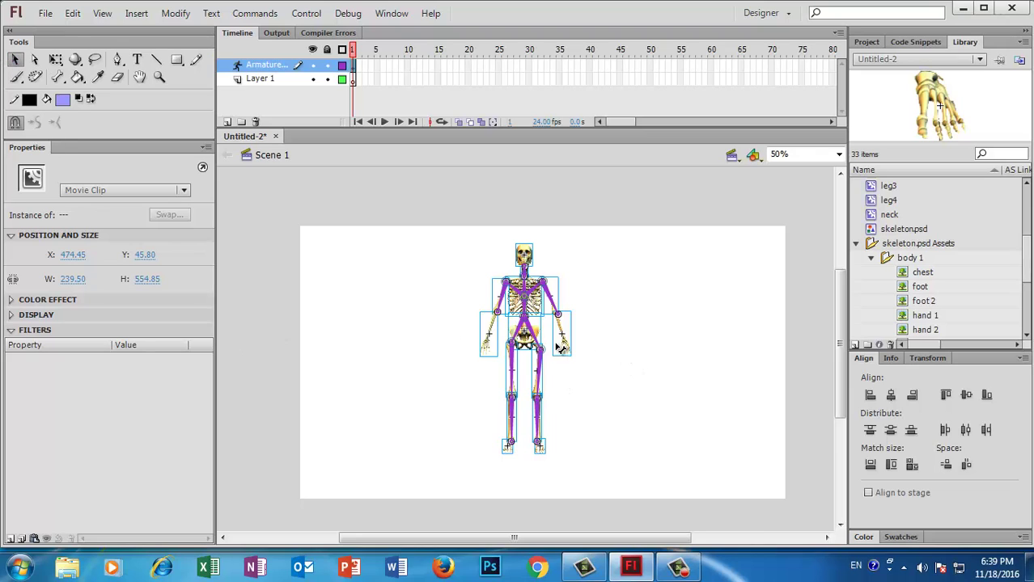
{"action": "mouse_move", "coordinate": [566, 346]}
{"action": "left_mouse_down"}
{"action": "mouse_move", "coordinate": [590, 348]}
{"action": "mouse_move", "coordinate": [626, 313]}
{"action": "mouse_move", "coordinate": [637, 261]}
{"action": "mouse_move", "coordinate": [580, 349]}
{"action": "mouse_move", "coordinate": [564, 342]}
{"action": "left_mouse_up"}
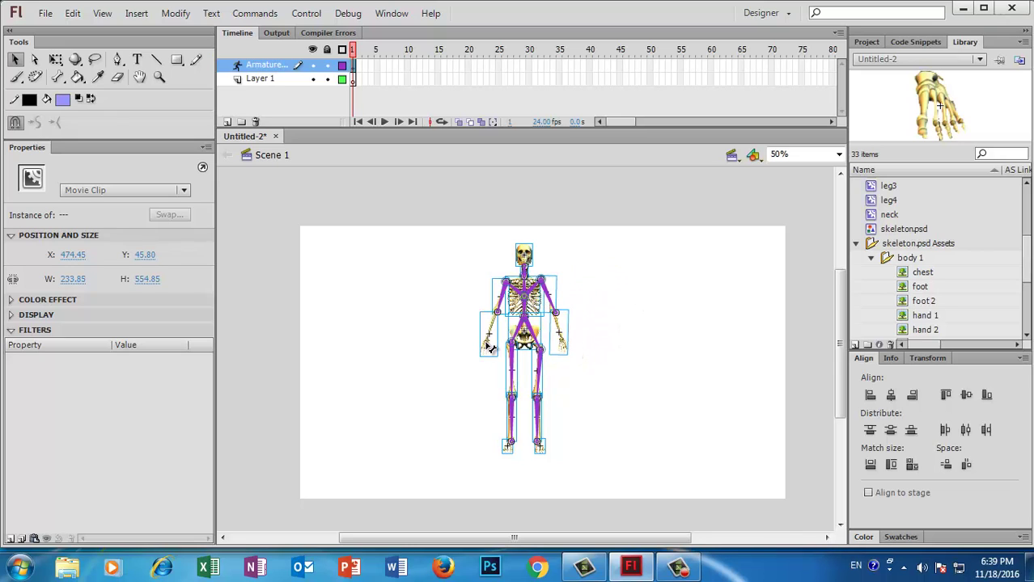
{"action": "left_click_drag", "start_coordinate": [488, 348], "coordinate": [390, 299]}
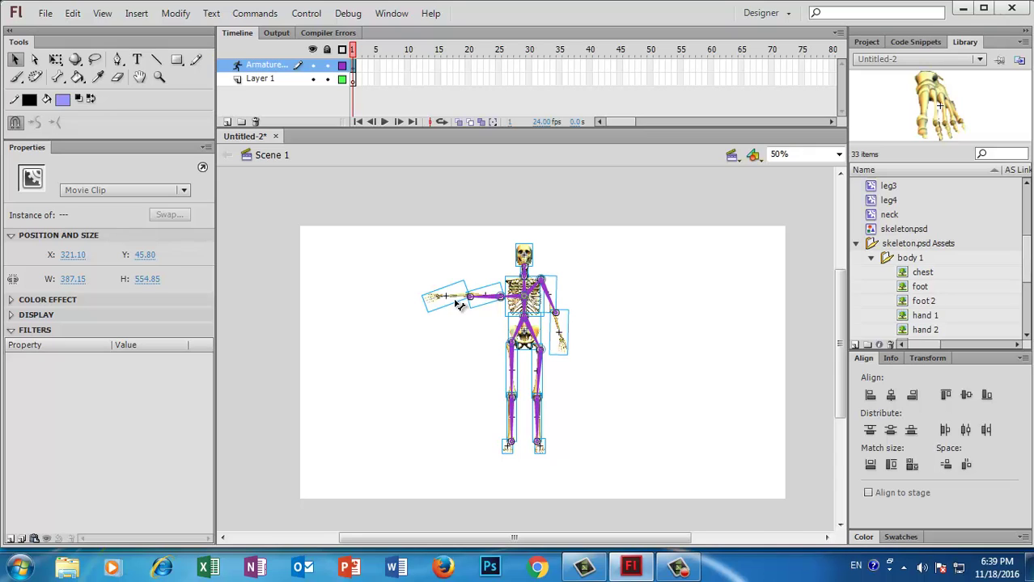
{"action": "left_click_drag", "start_coordinate": [435, 300], "coordinate": [446, 375]}
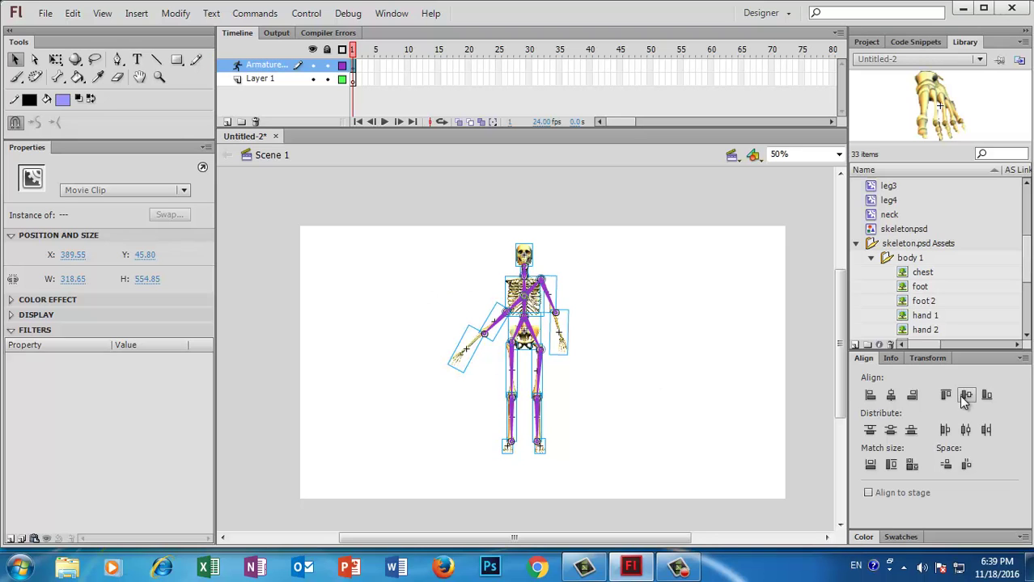
Step: Zoom in, raise the left arm up and outward, and toggle Pin on the left shoulder bone
{"action": "key", "text": "ctrl+equal"}
{"action": "key", "text": "ctrl+equal"}
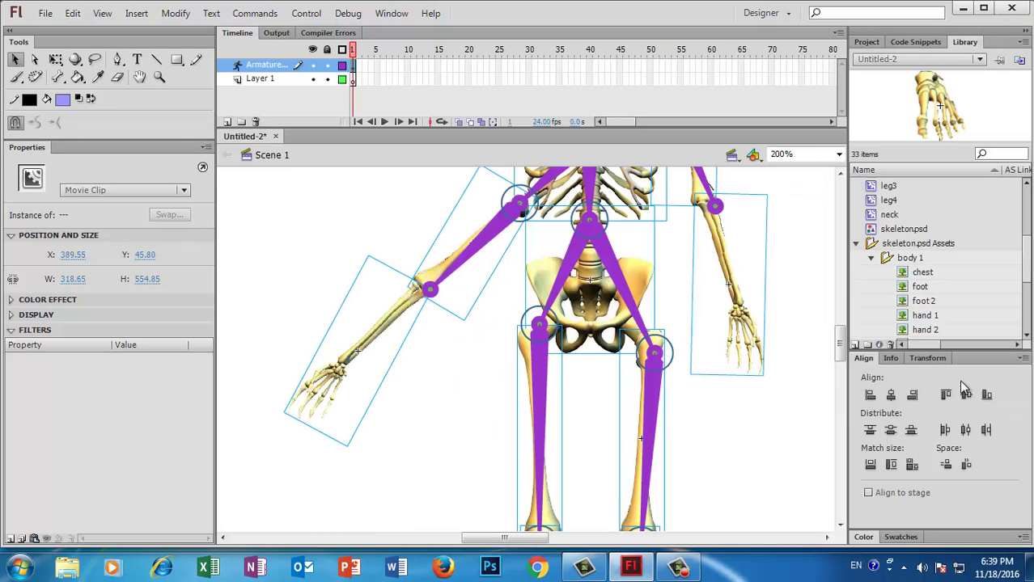
{"action": "left_click_drag", "start_coordinate": [686, 265], "coordinate": [675, 472]}
{"action": "left_click_drag", "start_coordinate": [524, 388], "coordinate": [530, 295]}
{"action": "left_click", "coordinate": [530, 295]}
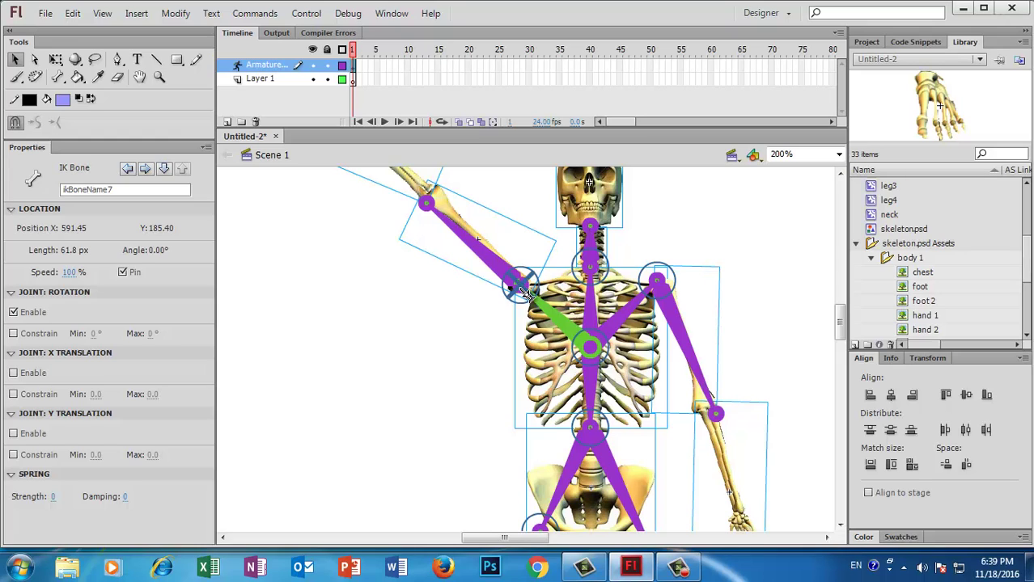
{"action": "left_click", "coordinate": [122, 273]}
{"action": "left_click", "coordinate": [122, 272]}
Step: At 100% zoom, lower the left arm and pose the right arm diagonally down, unpinning its upper arm
{"action": "key", "text": "ctrl+1"}
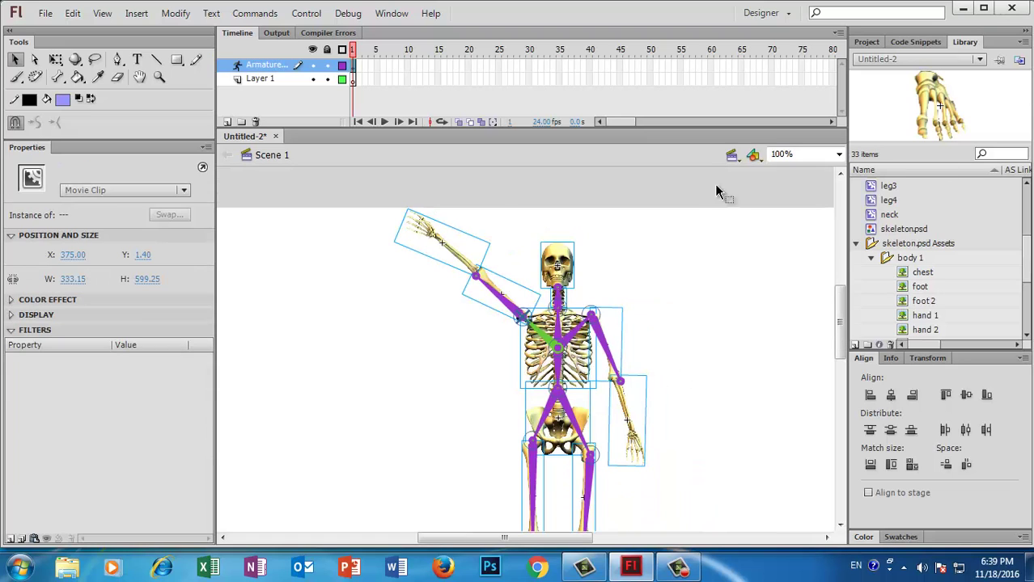
{"action": "left_click_drag", "start_coordinate": [415, 244], "coordinate": [450, 484]}
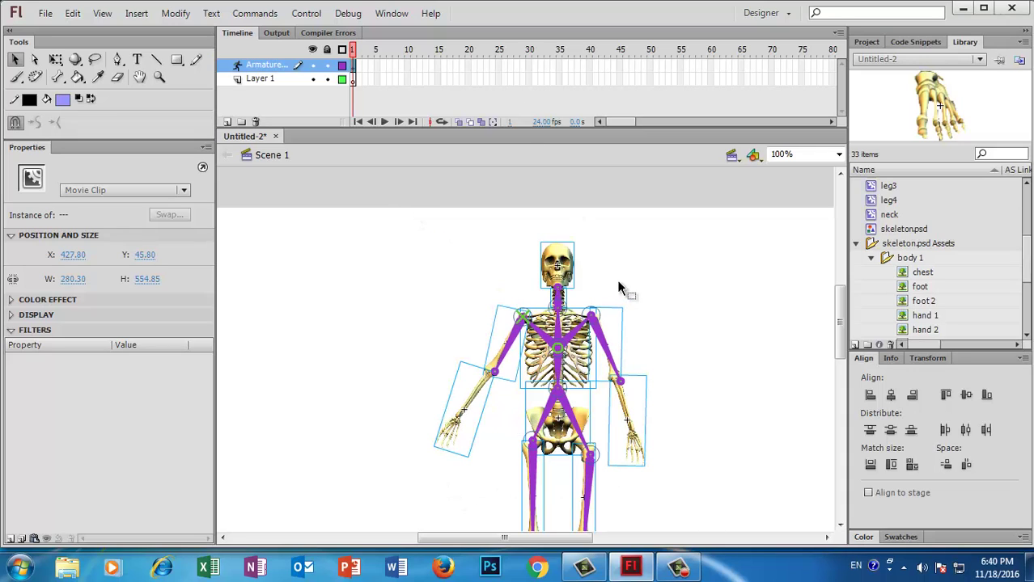
{"action": "left_click_drag", "start_coordinate": [648, 455], "coordinate": [738, 501]}
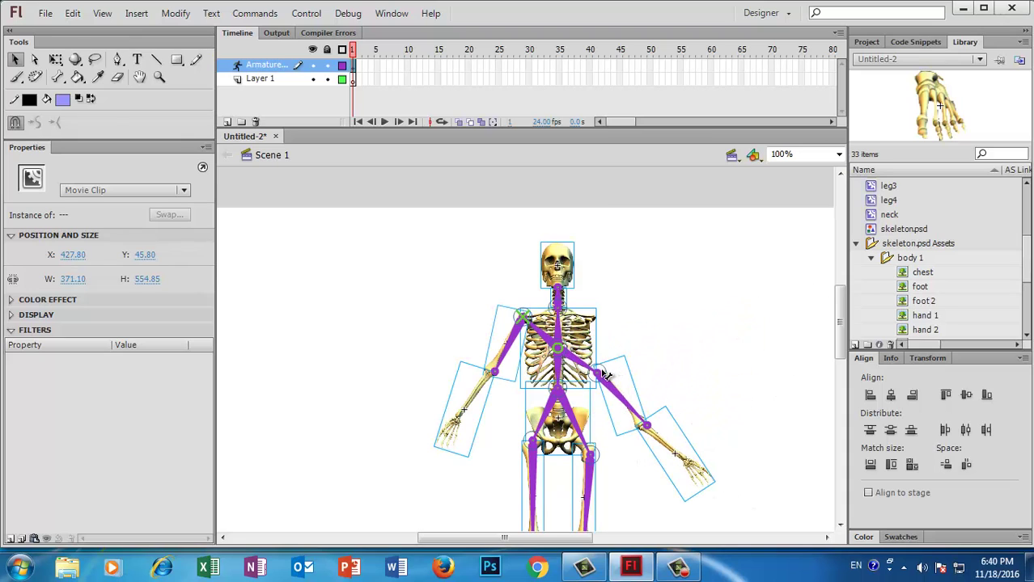
{"action": "left_click_drag", "start_coordinate": [608, 370], "coordinate": [631, 260]}
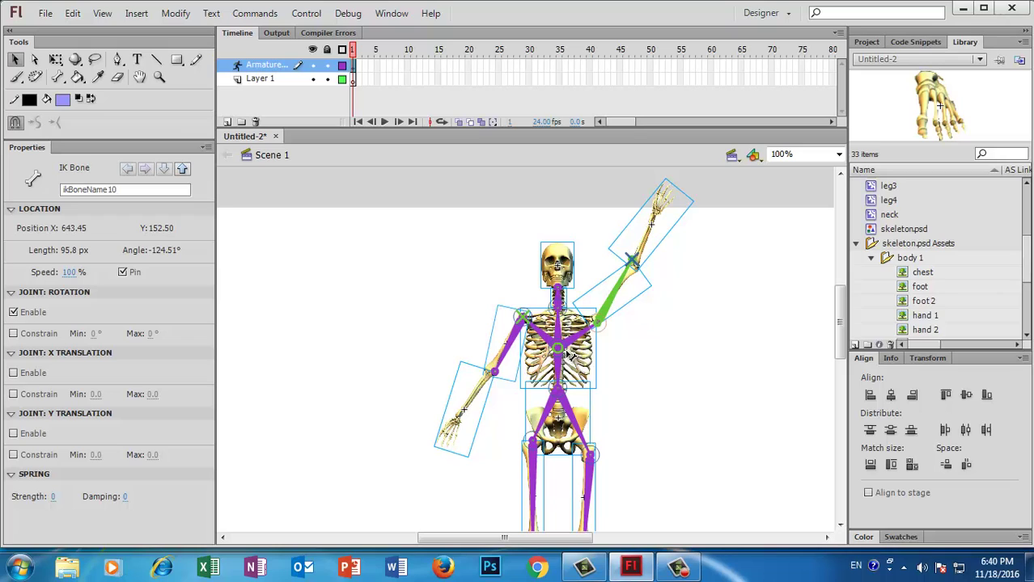
{"action": "left_click", "coordinate": [122, 272]}
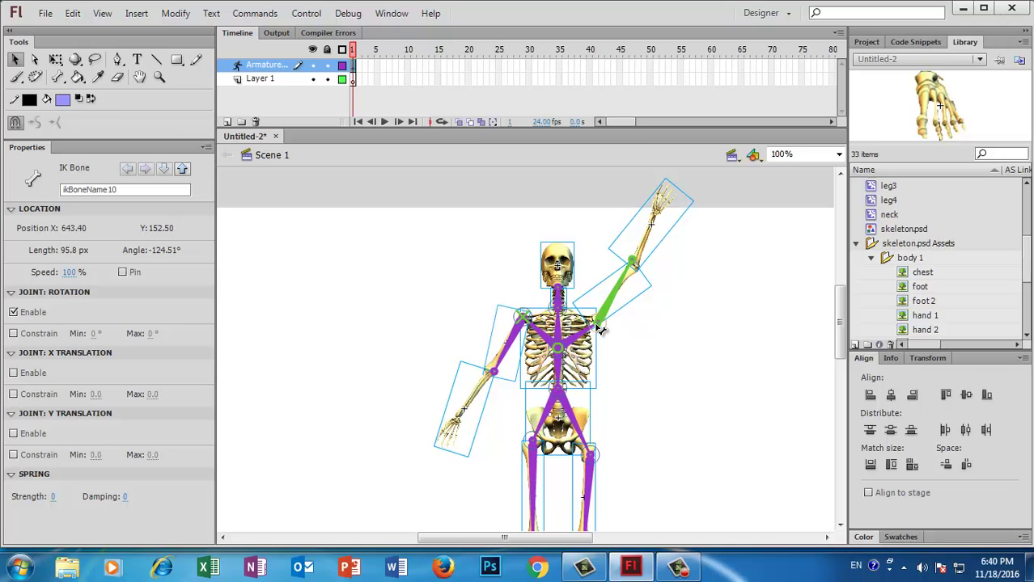
{"action": "left_click", "coordinate": [604, 333]}
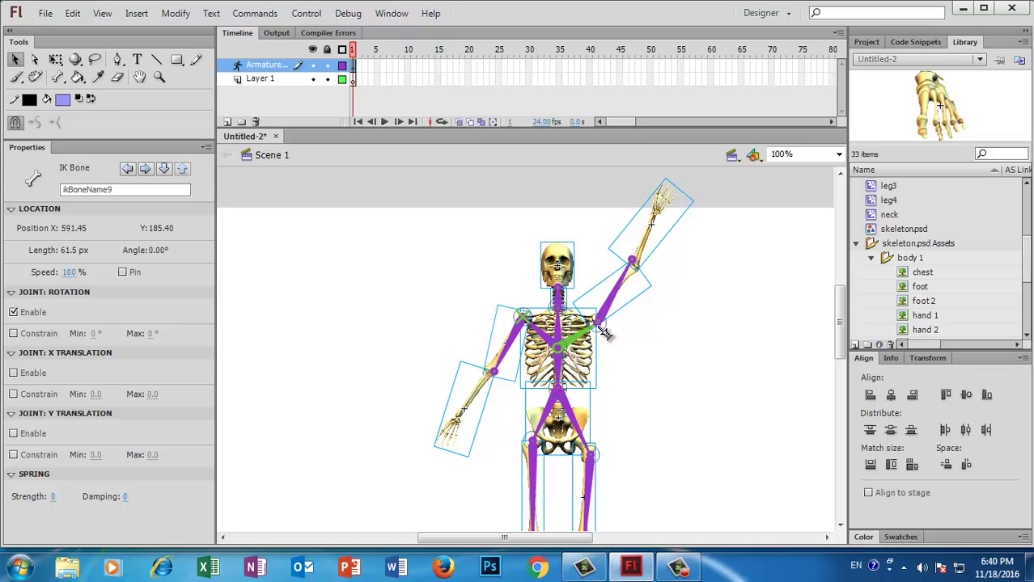
{"action": "left_click_drag", "start_coordinate": [707, 261], "coordinate": [726, 424]}
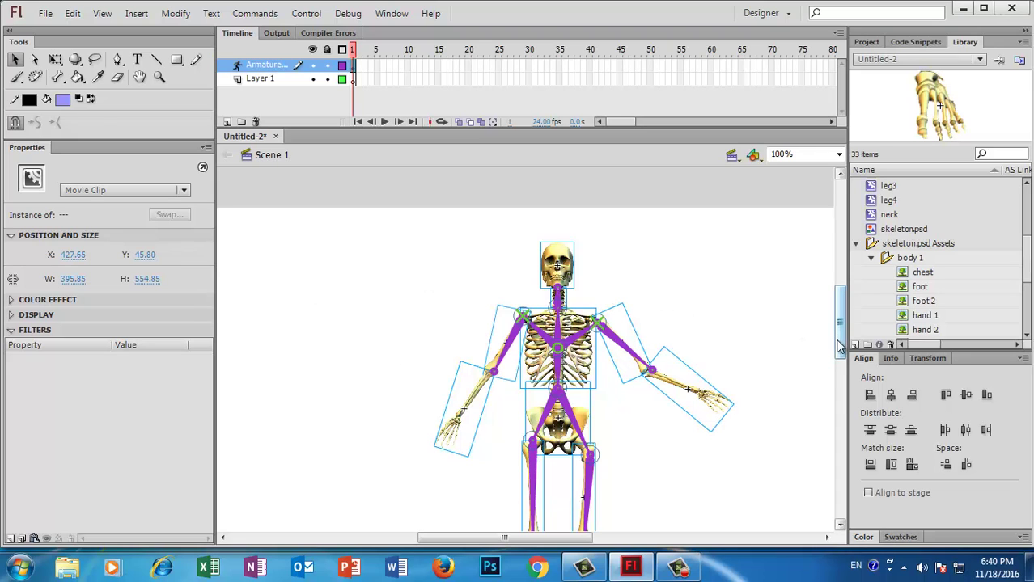
Step: Pin the pelvis bone and swing the right leg out to the right by its foot
{"action": "left_click_drag", "start_coordinate": [840, 347], "coordinate": [839, 385]}
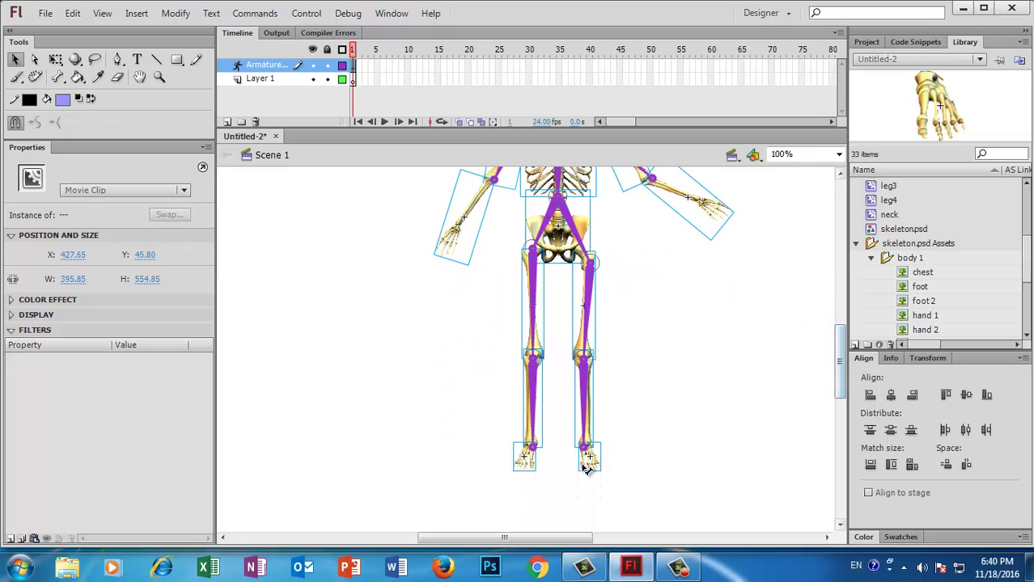
{"action": "left_click_drag", "start_coordinate": [619, 465], "coordinate": [598, 479]}
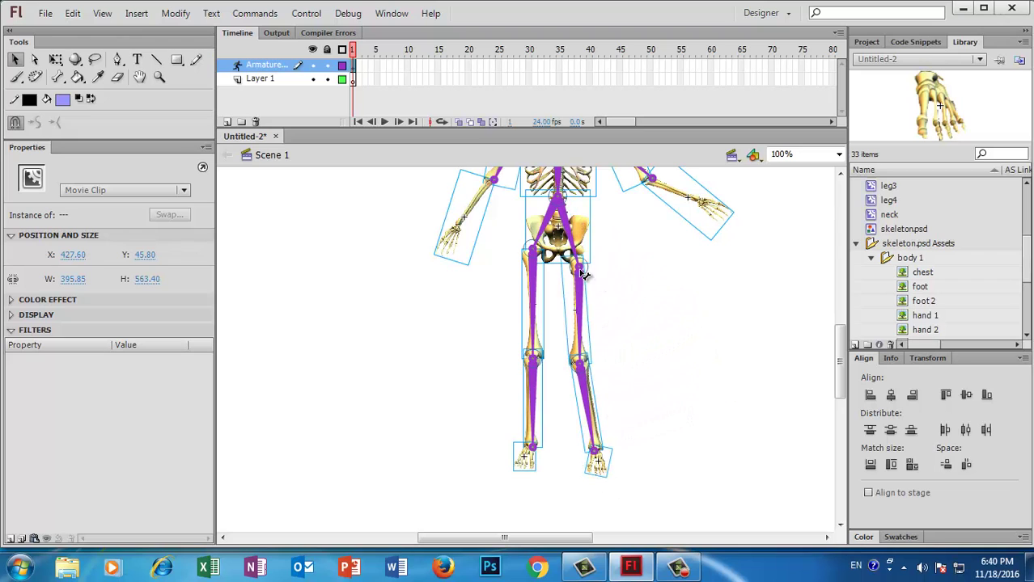
{"action": "left_click_drag", "start_coordinate": [583, 274], "coordinate": [590, 268]}
{"action": "left_click", "coordinate": [582, 246]}
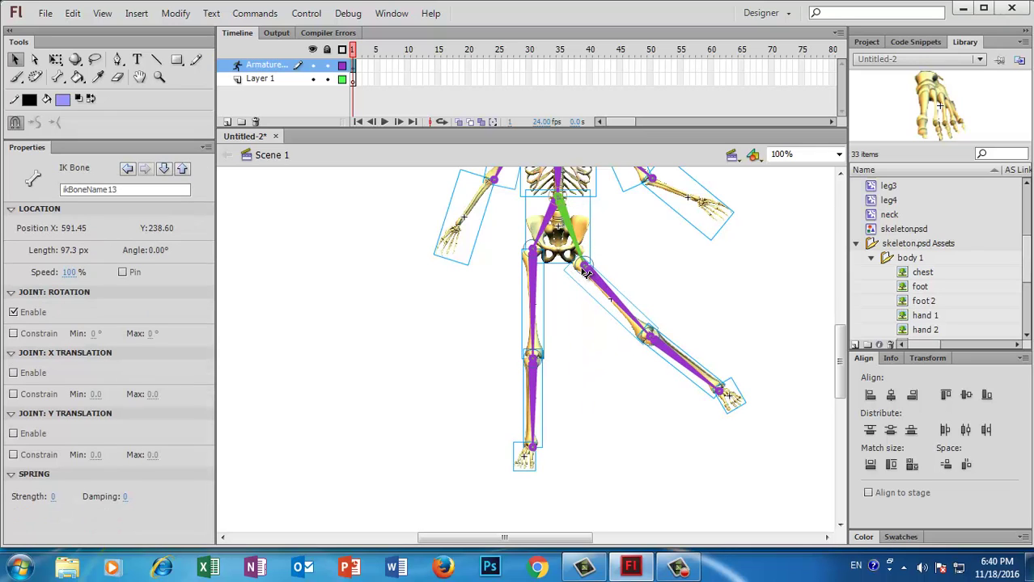
{"action": "left_click", "coordinate": [592, 275]}
{"action": "mouse_move", "coordinate": [732, 404]}
{"action": "left_mouse_down"}
{"action": "mouse_move", "coordinate": [672, 442]}
{"action": "mouse_move", "coordinate": [406, 443]}
{"action": "mouse_move", "coordinate": [484, 454]}
{"action": "mouse_move", "coordinate": [850, 458]}
{"action": "mouse_move", "coordinate": [686, 486]}
{"action": "mouse_move", "coordinate": [539, 471]}
{"action": "mouse_move", "coordinate": [595, 470]}
{"action": "mouse_move", "coordinate": [752, 418]}
{"action": "mouse_move", "coordinate": [737, 388]}
{"action": "left_mouse_up"}
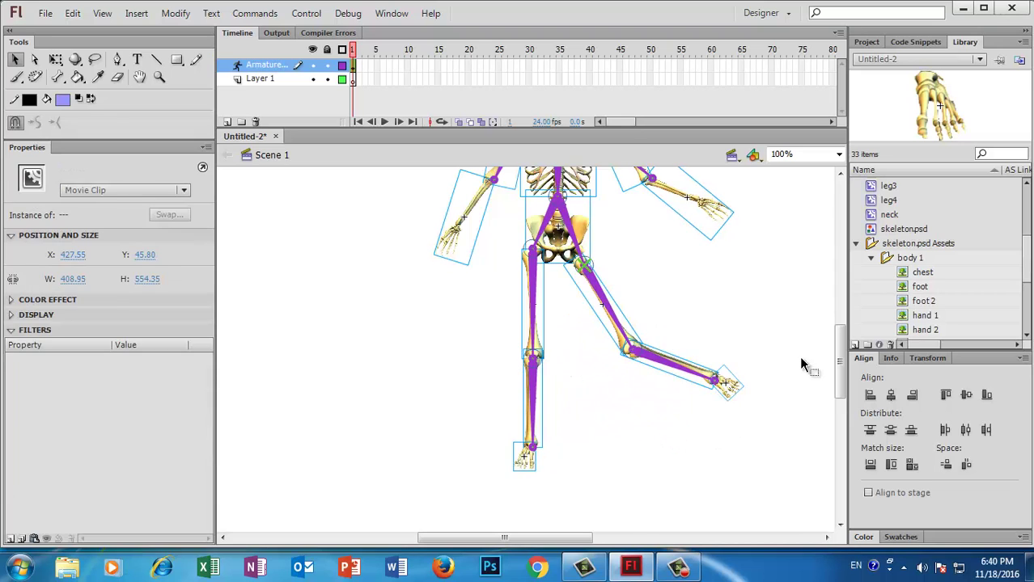
{"action": "left_click", "coordinate": [773, 385]}
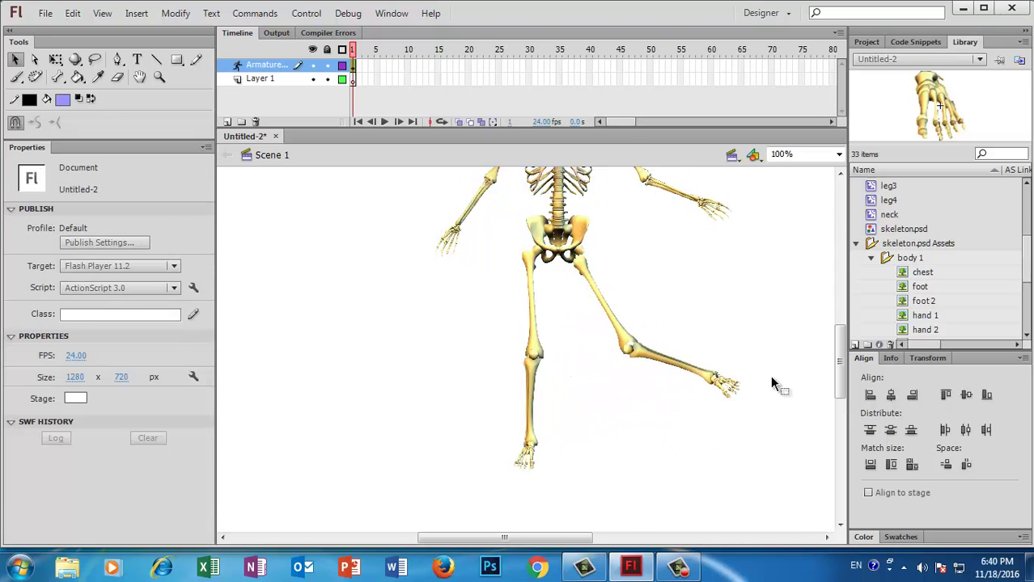
Step: Swing the left leg up and outward from the pelvis, then zoom out
{"action": "left_click", "coordinate": [539, 258]}
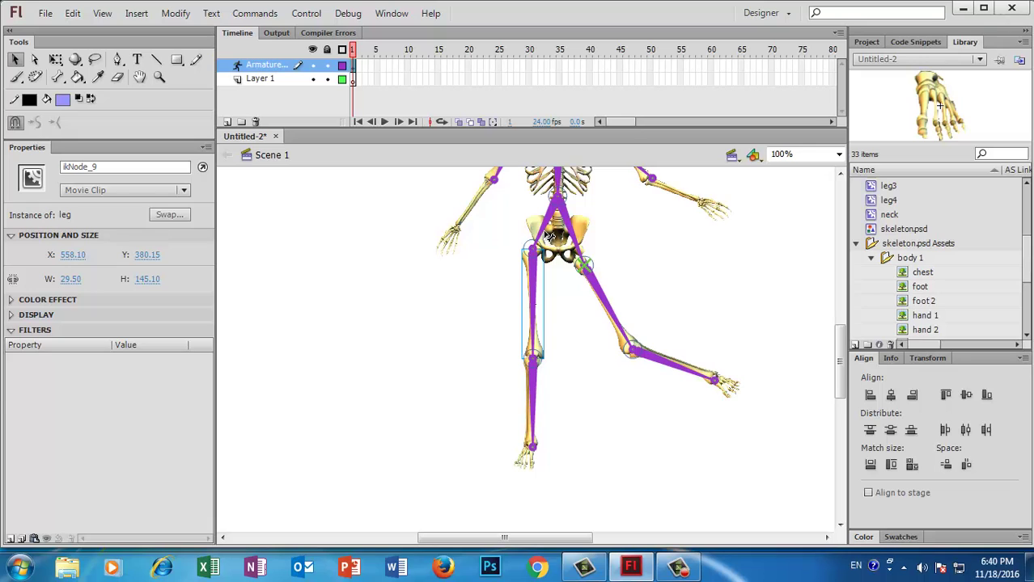
{"action": "left_click", "coordinate": [549, 236]}
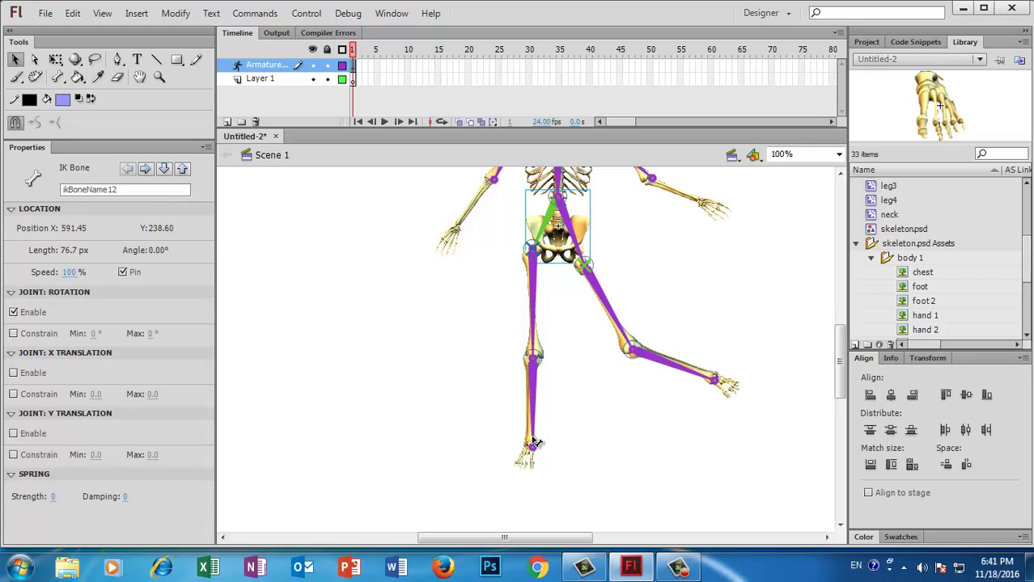
{"action": "left_click_drag", "start_coordinate": [534, 440], "coordinate": [368, 410]}
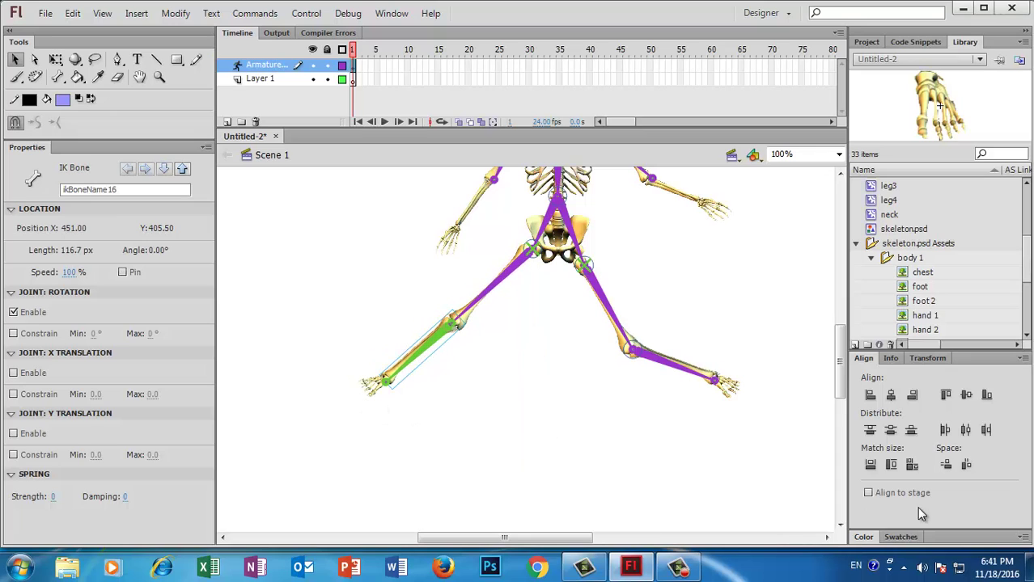
{"action": "key", "text": "ctrl+minus"}
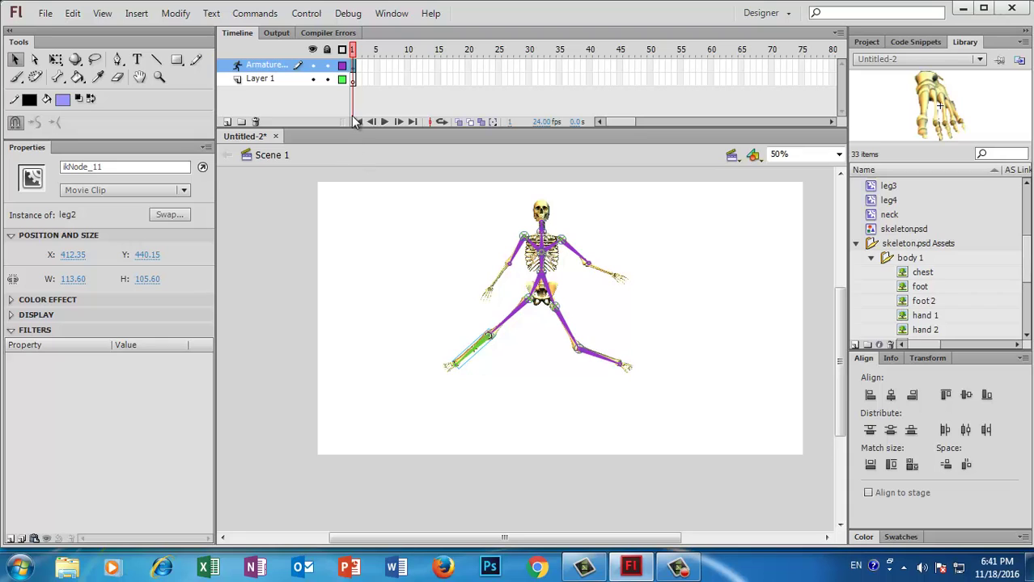
Step: Insert a pose at frame 20 and bring both legs down together
{"action": "left_click", "coordinate": [470, 68]}
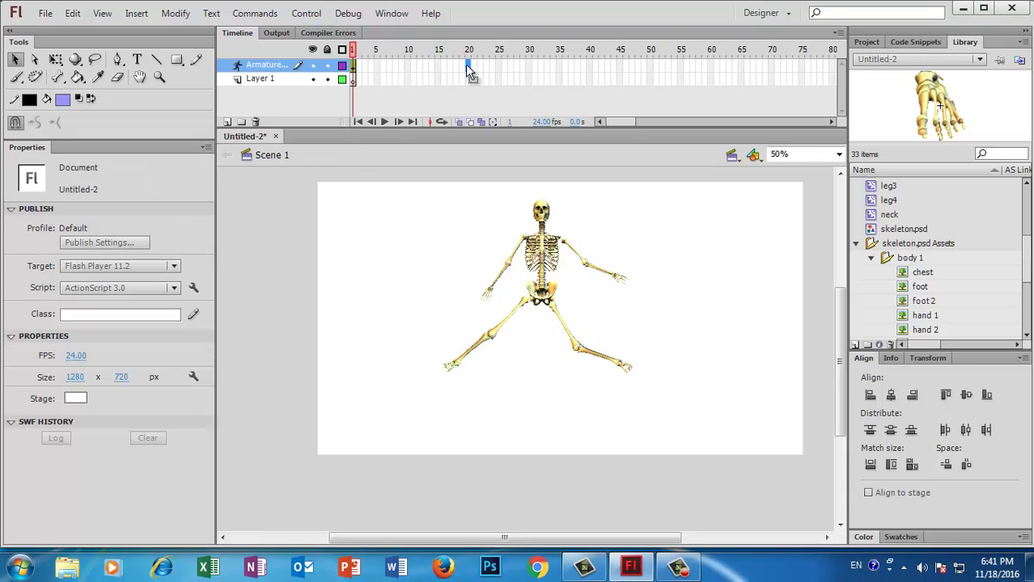
{"action": "key", "text": "F6"}
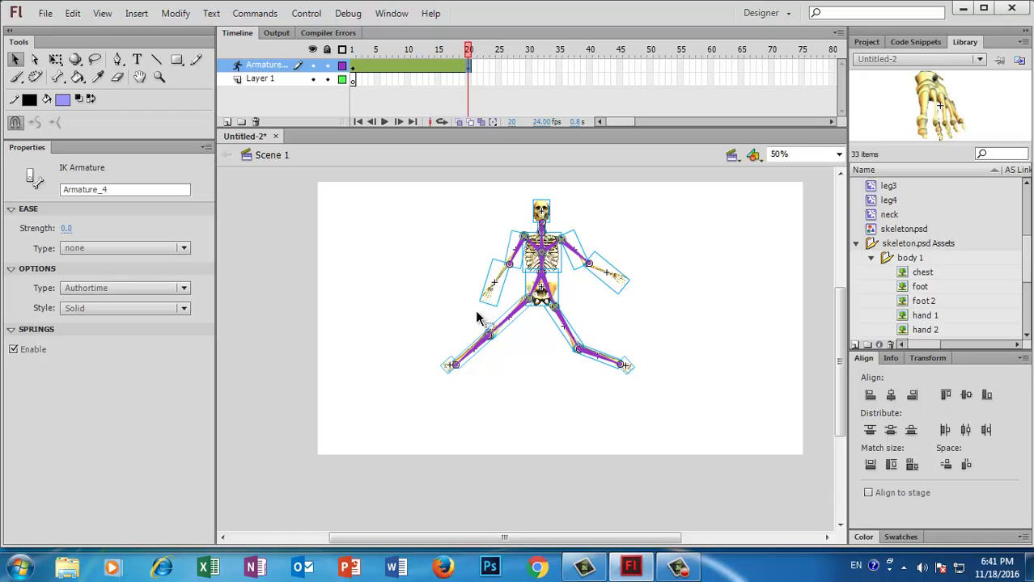
{"action": "left_click_drag", "start_coordinate": [451, 371], "coordinate": [518, 443]}
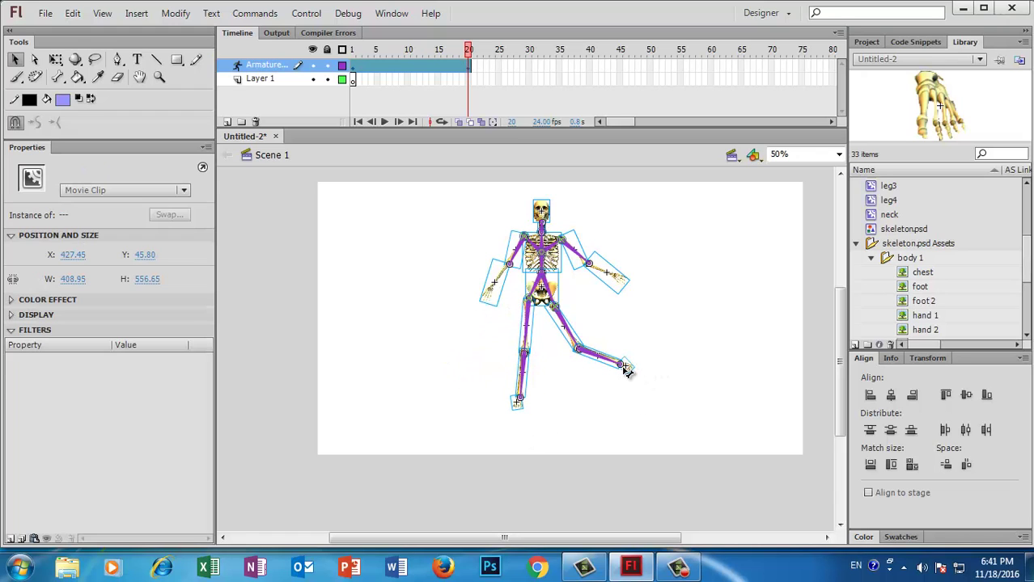
{"action": "left_click_drag", "start_coordinate": [626, 368], "coordinate": [549, 422]}
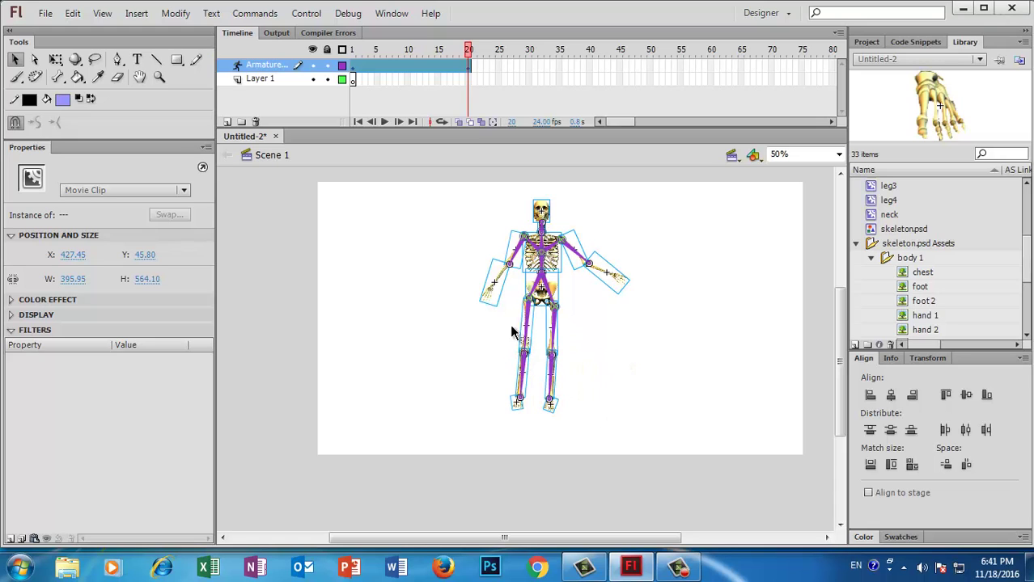
Step: Lower both arms beside the body and play the 20-frame animation
{"action": "left_click_drag", "start_coordinate": [494, 303], "coordinate": [509, 315]}
{"action": "left_click_drag", "start_coordinate": [620, 283], "coordinate": [571, 337]}
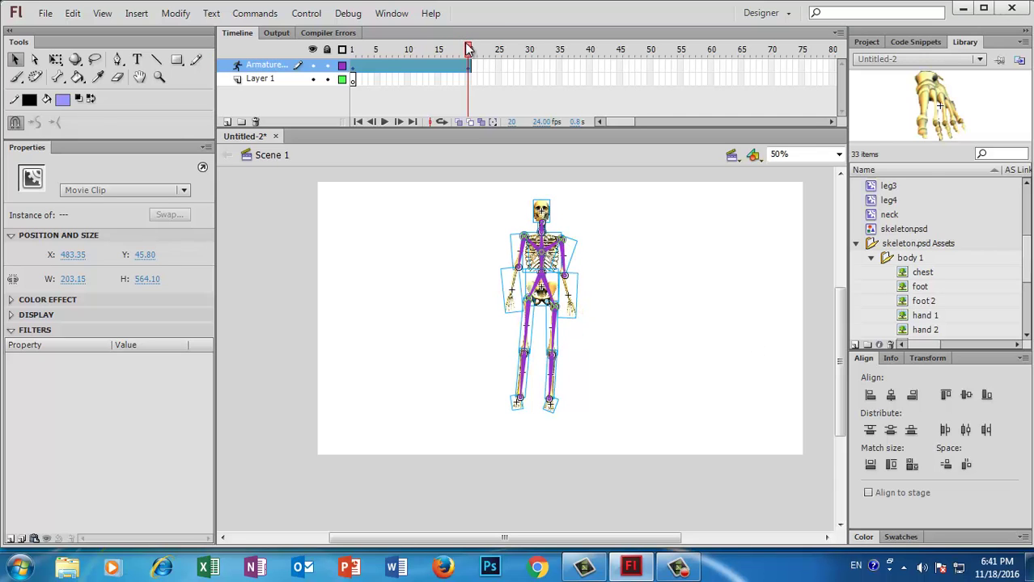
{"action": "key", "text": "Return"}
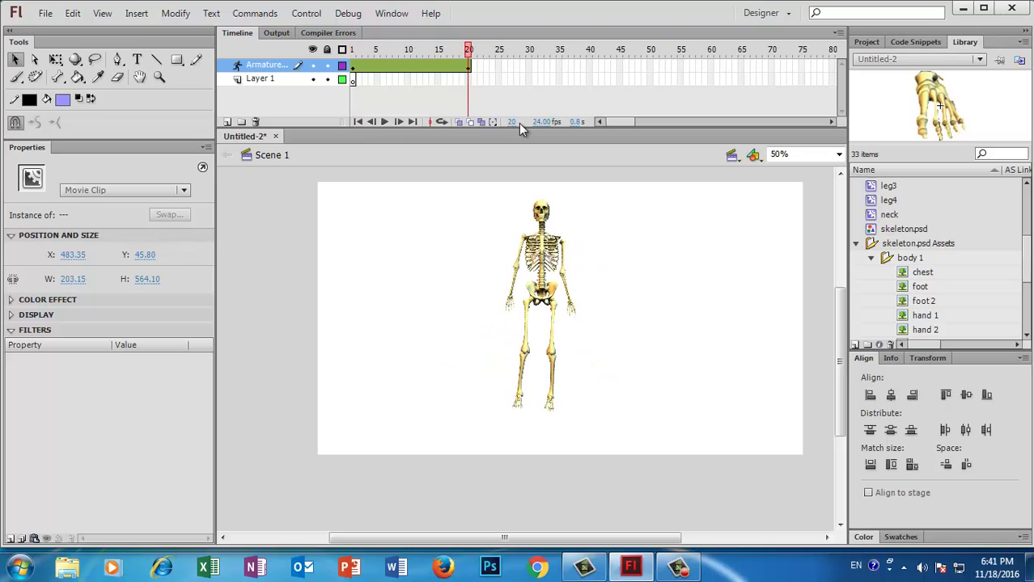
Step: Scrub and replay the animation, zooming in to review the frame 20 pose
{"action": "left_click_drag", "start_coordinate": [231, 126], "coordinate": [499, 105]}
{"action": "key", "text": "Return"}
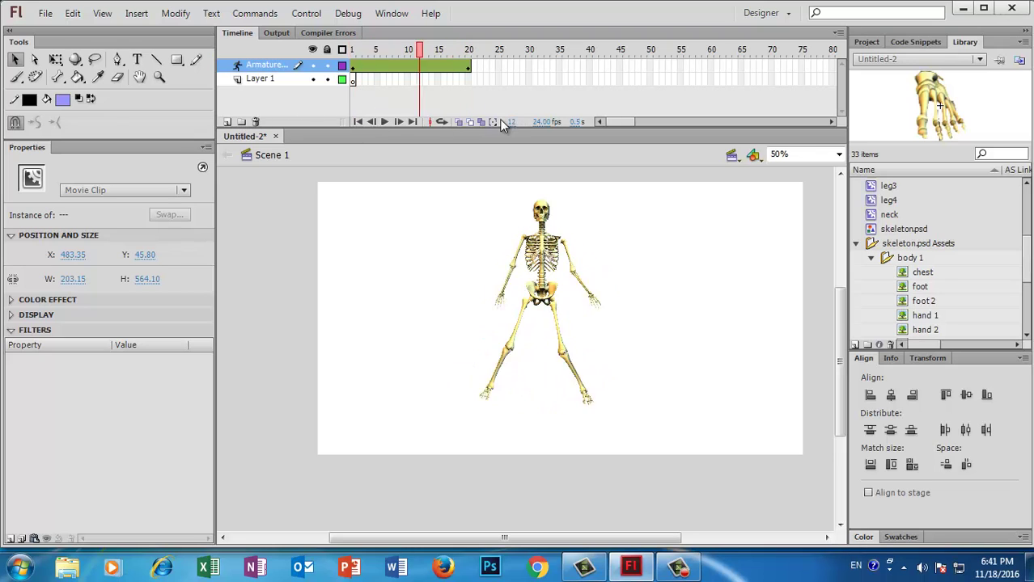
{"action": "key", "text": "ctrl+equal"}
{"action": "key", "text": "ctrl+equal"}
Step: Nudge the right arm and pin the chest-to-right-shoulder joint at frame 20
{"action": "left_click", "coordinate": [573, 339]}
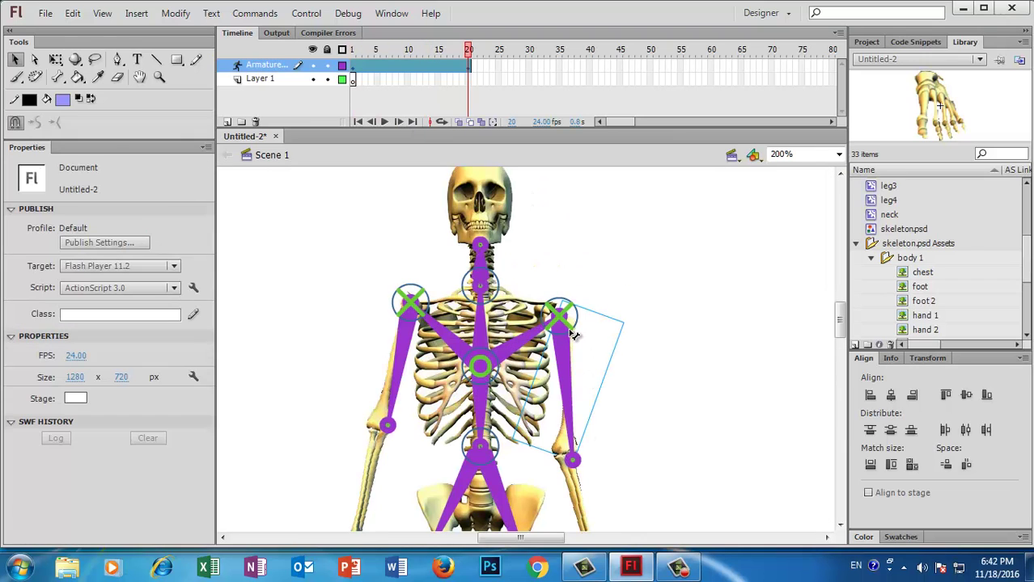
{"action": "left_click", "coordinate": [564, 324]}
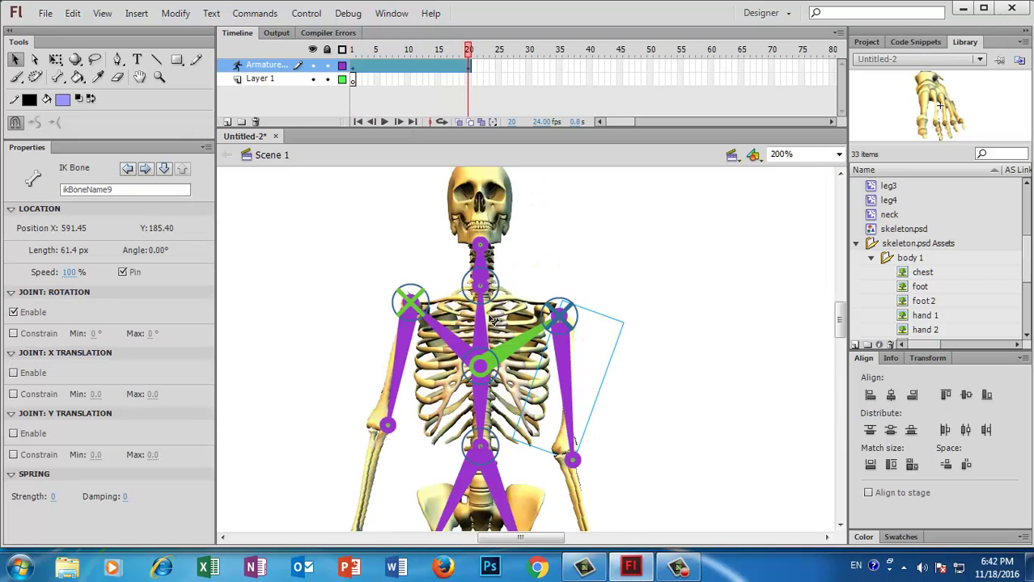
{"action": "left_click_drag", "start_coordinate": [567, 327], "coordinate": [560, 320]}
{"action": "left_click", "coordinate": [555, 314]}
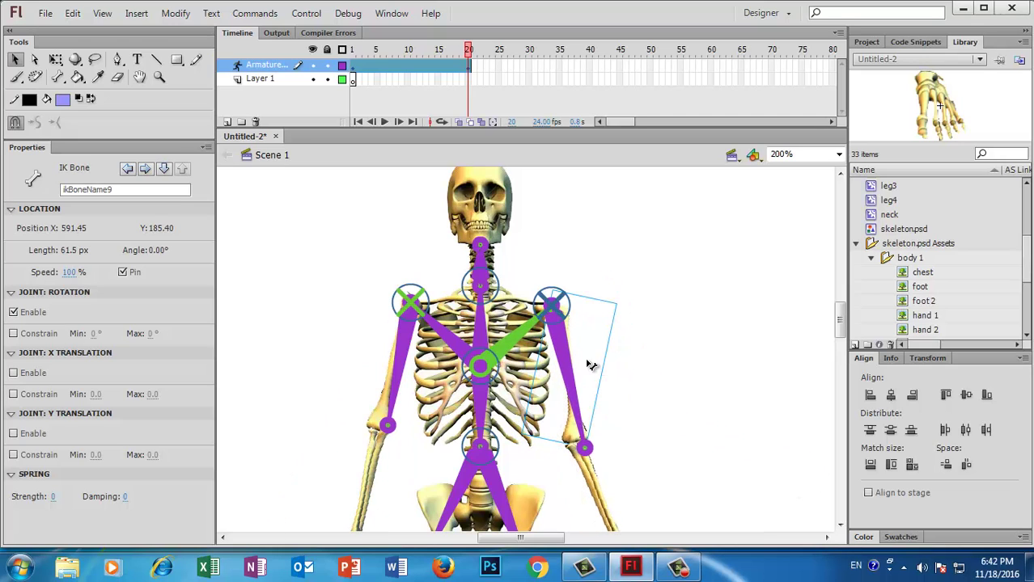
{"action": "left_click", "coordinate": [700, 414]}
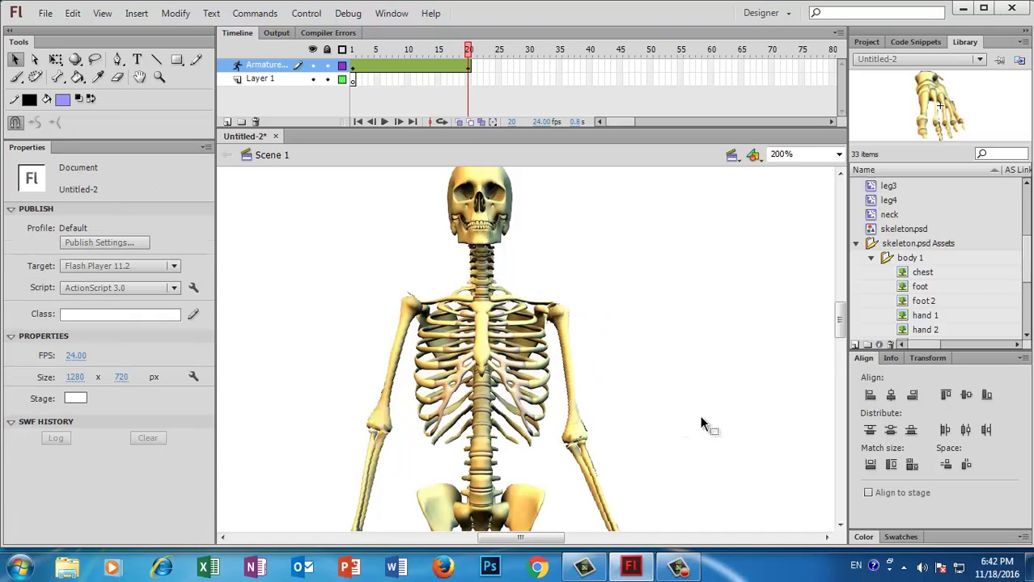
Step: Drag the right hand to refine the hanging arm pose, then return to frame 1
{"action": "scroll", "coordinate": [773, 349], "scroll_direction": "down", "scroll_amount": 3}
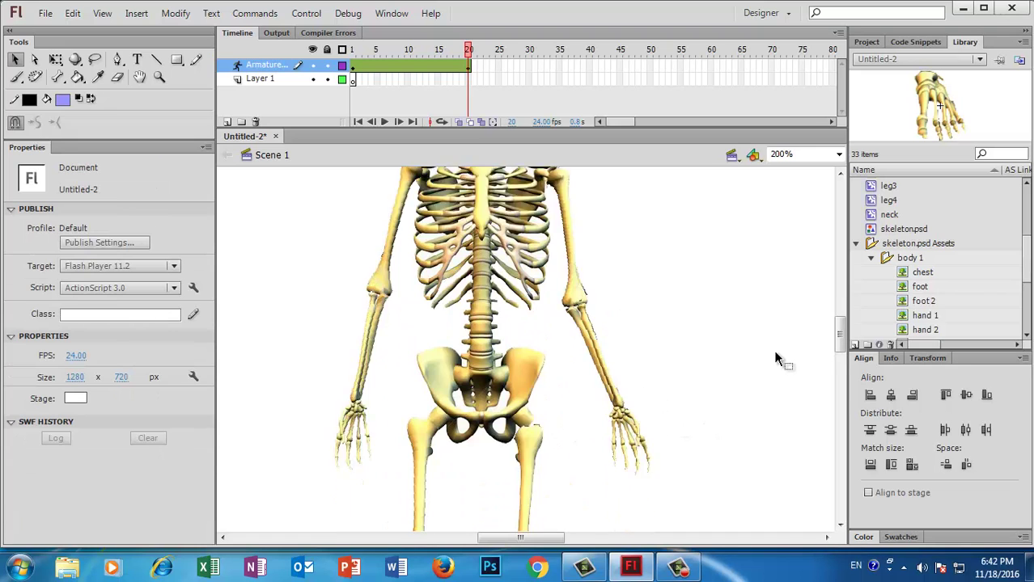
{"action": "left_click_drag", "start_coordinate": [702, 384], "coordinate": [690, 411]}
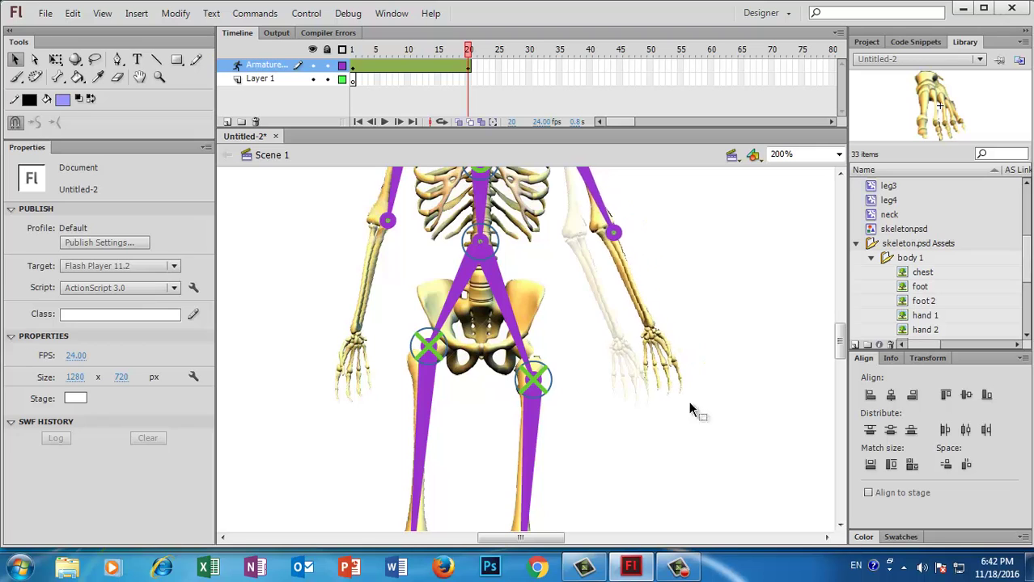
{"action": "scroll", "coordinate": [738, 296], "scroll_direction": "up", "scroll_amount": 3}
{"action": "left_click", "coordinate": [729, 321]}
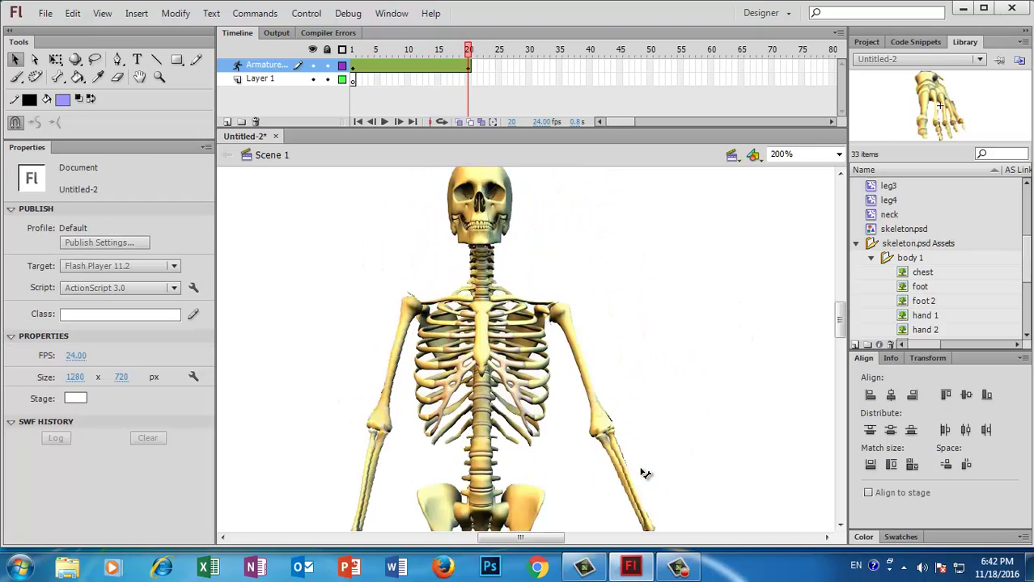
{"action": "scroll", "coordinate": [724, 388], "scroll_direction": "down", "scroll_amount": 3}
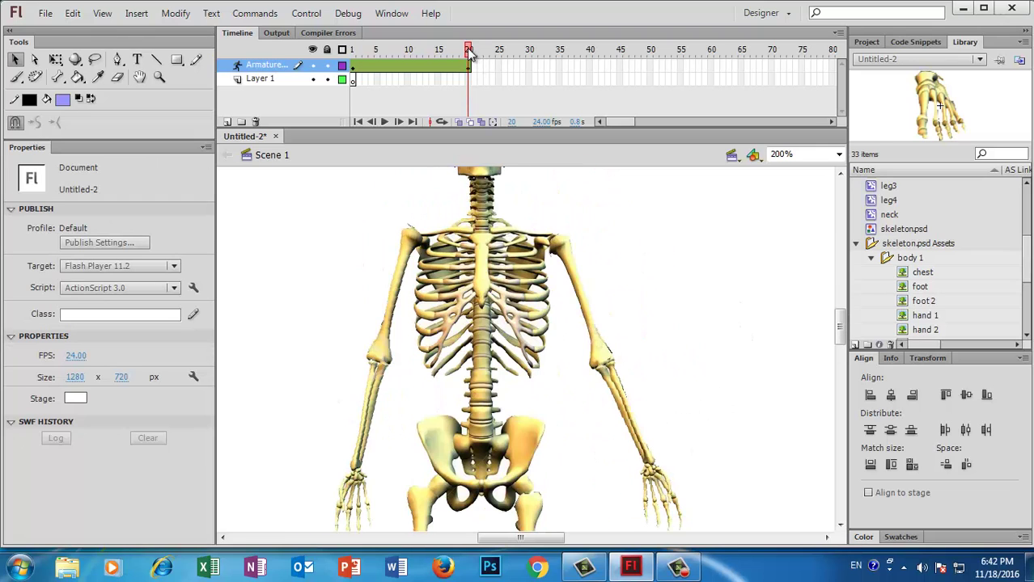
{"action": "left_click_drag", "start_coordinate": [468, 49], "coordinate": [352, 50]}
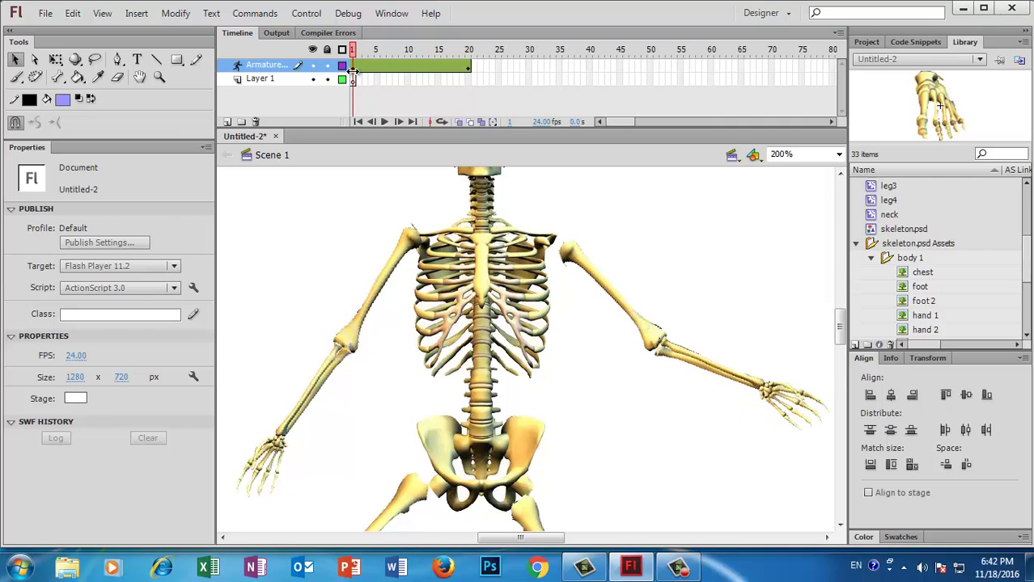
Step: At frame 1, rotate the right upper-arm and shoulder bones slightly and drag the right hand down
{"action": "left_click", "coordinate": [353, 66]}
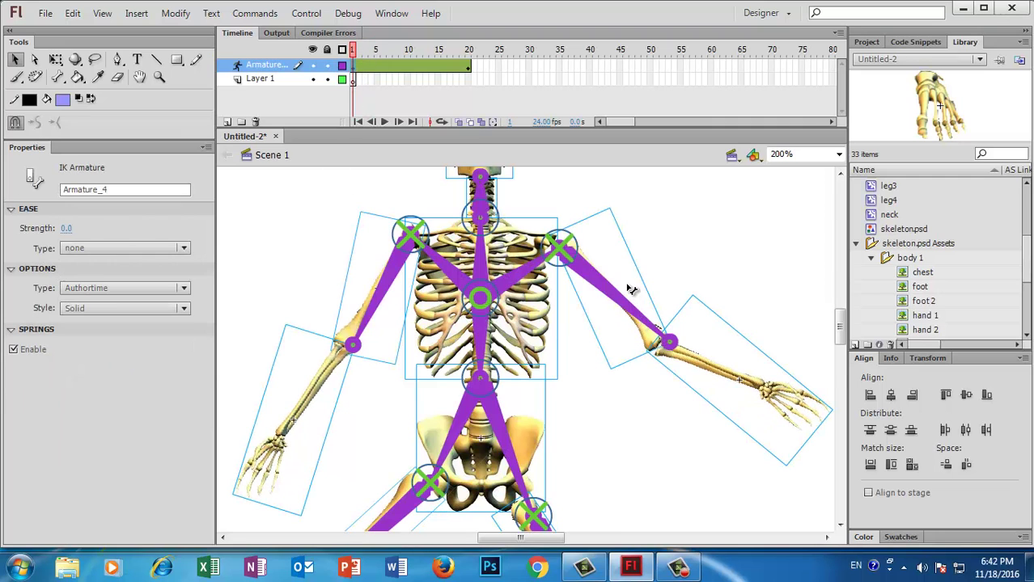
{"action": "left_click", "coordinate": [566, 251]}
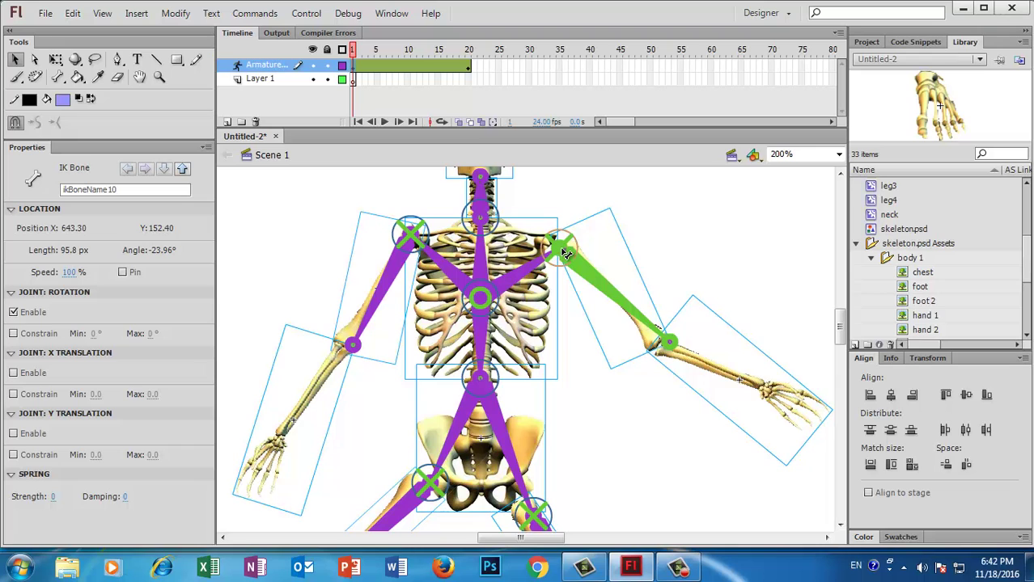
{"action": "mouse_move", "coordinate": [565, 253]}
{"action": "left_mouse_down"}
{"action": "mouse_move", "coordinate": [520, 239]}
{"action": "mouse_move", "coordinate": [560, 253]}
{"action": "left_mouse_up"}
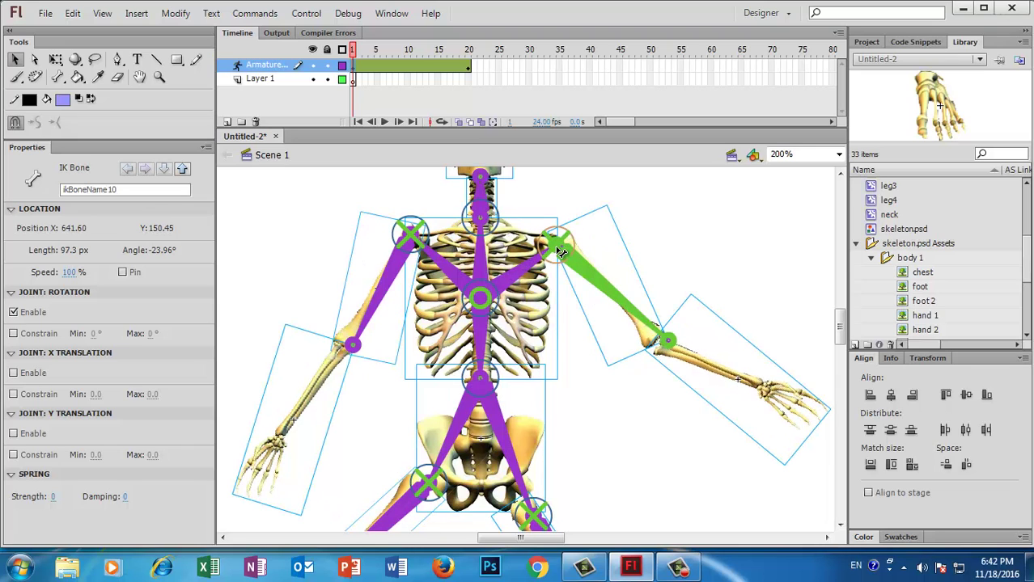
{"action": "left_click", "coordinate": [561, 252]}
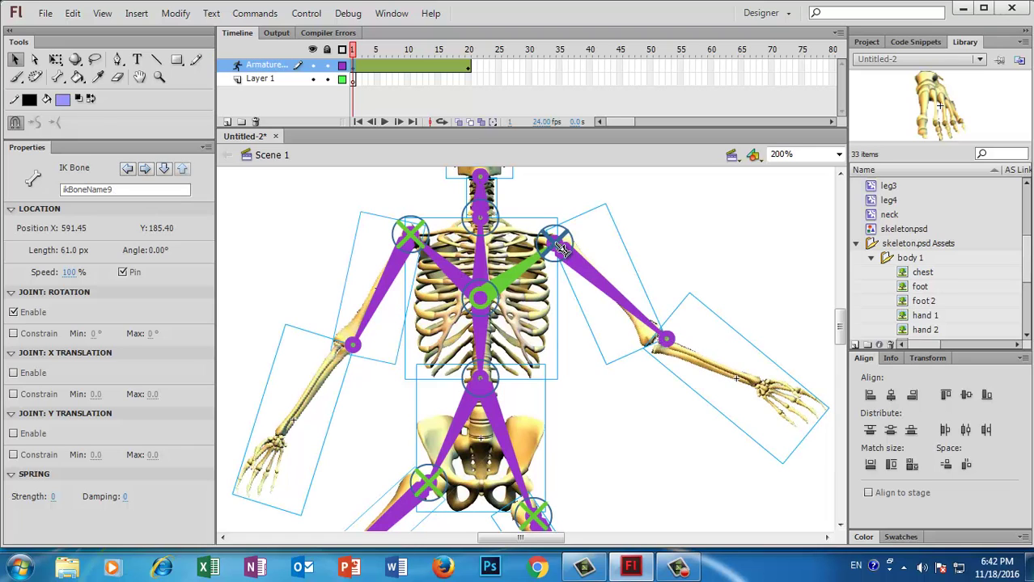
{"action": "left_click_drag", "start_coordinate": [554, 250], "coordinate": [558, 252]}
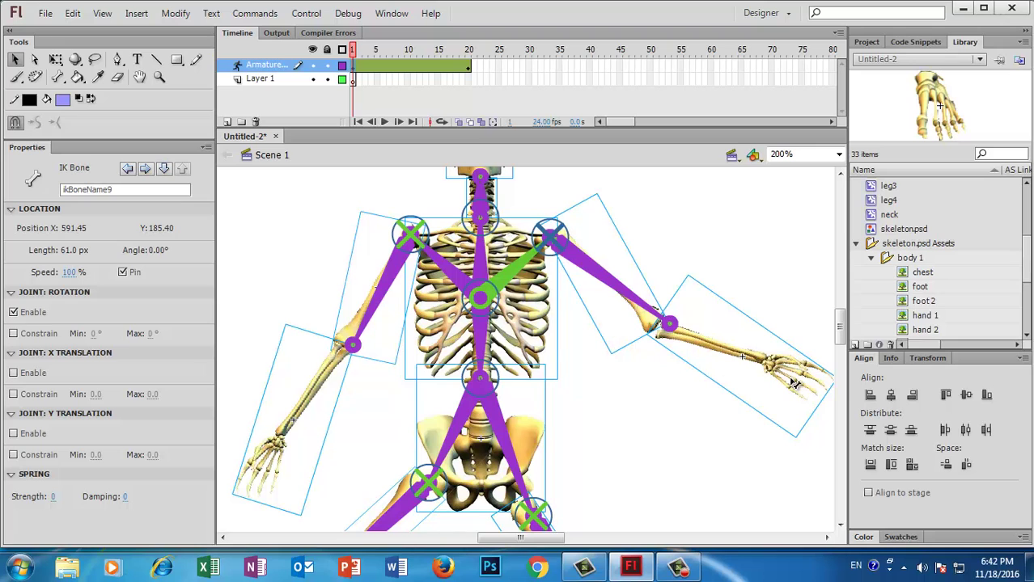
{"action": "left_click_drag", "start_coordinate": [794, 387], "coordinate": [718, 438]}
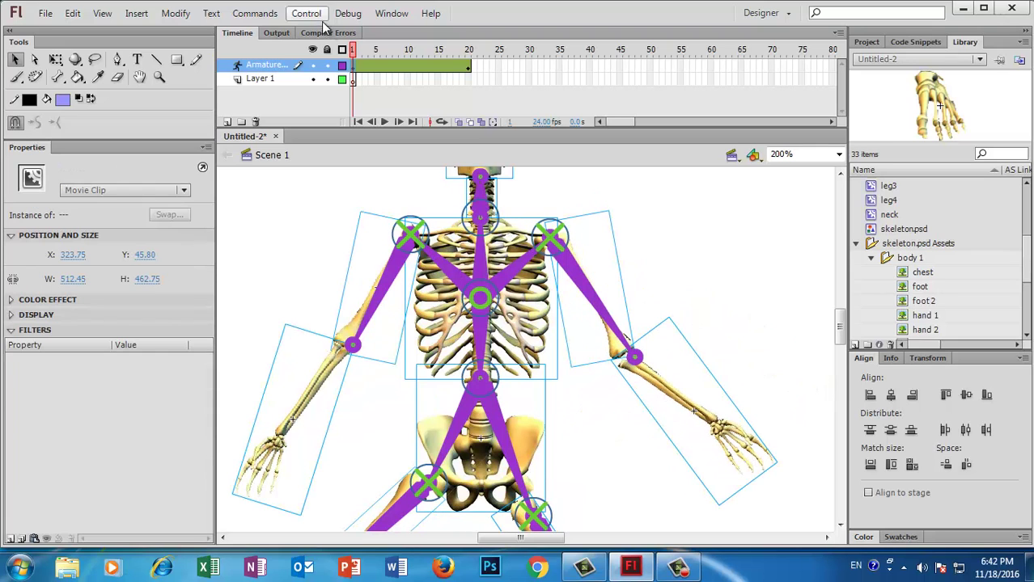
Step: Play the 20-frame armature animation, stop it, and rewind to frame 1
{"action": "key", "text": "Return"}
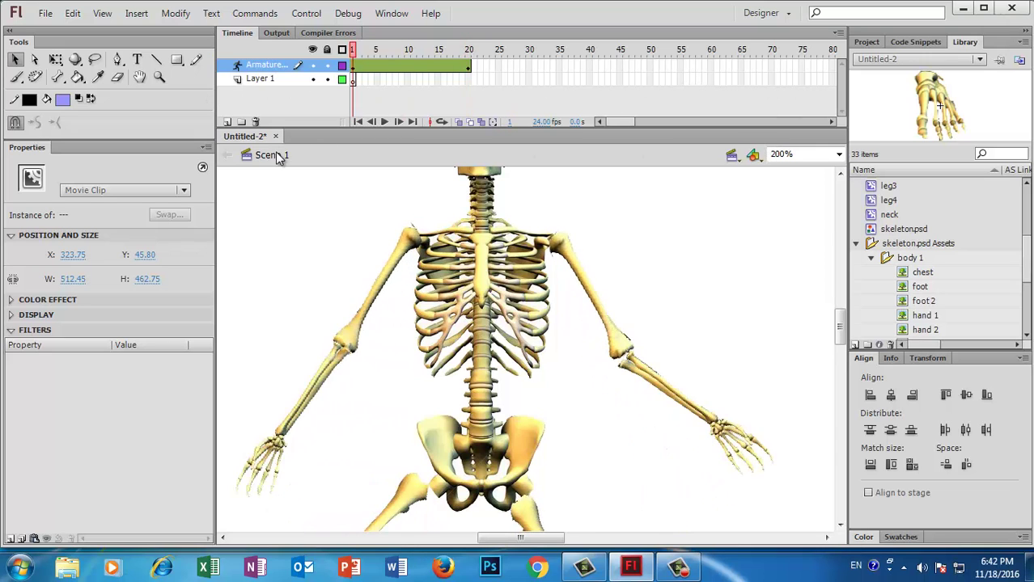
{"action": "key", "text": "Return"}
{"action": "left_click", "coordinate": [357, 121]}
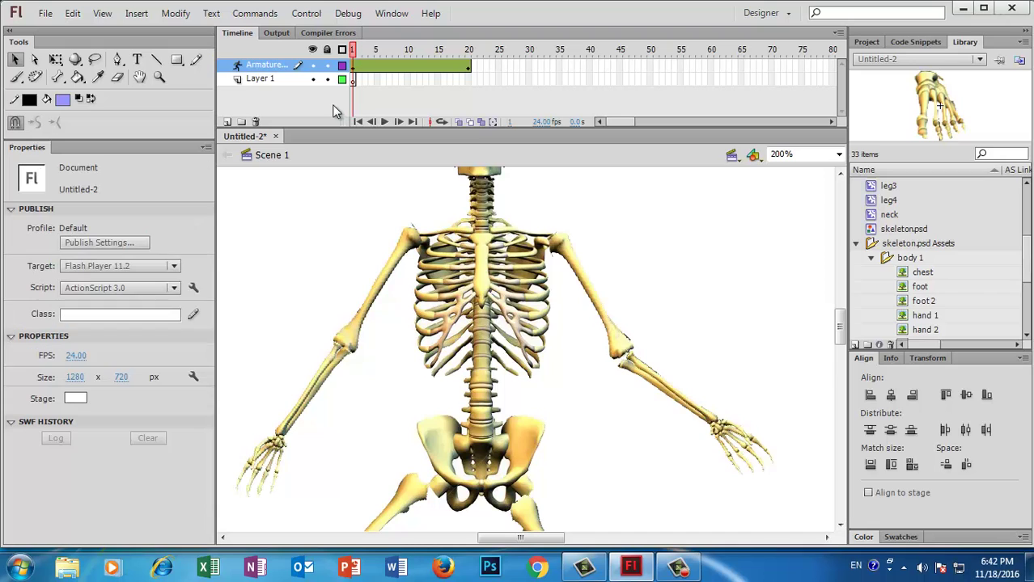